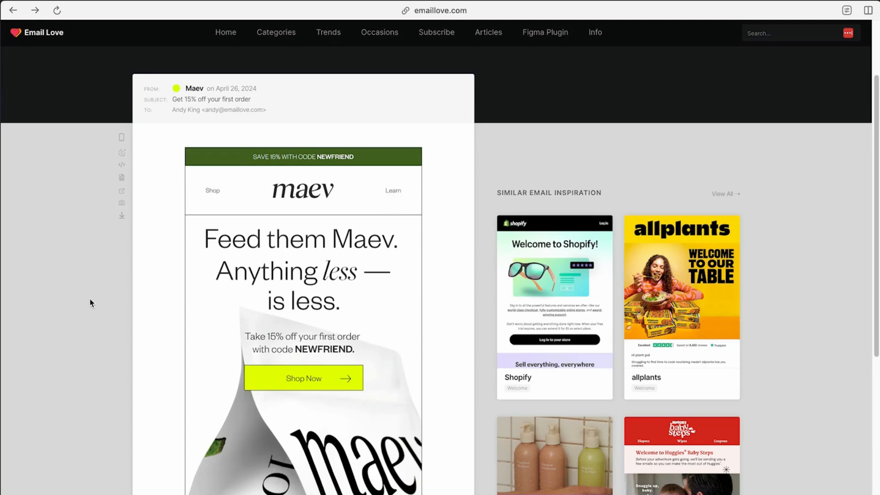
Examine the Maev reference email from its discount banner and headline down to the footer
{"action": "scroll", "coordinate": [104, 308], "scroll_direction": "down", "scroll_amount": 7}
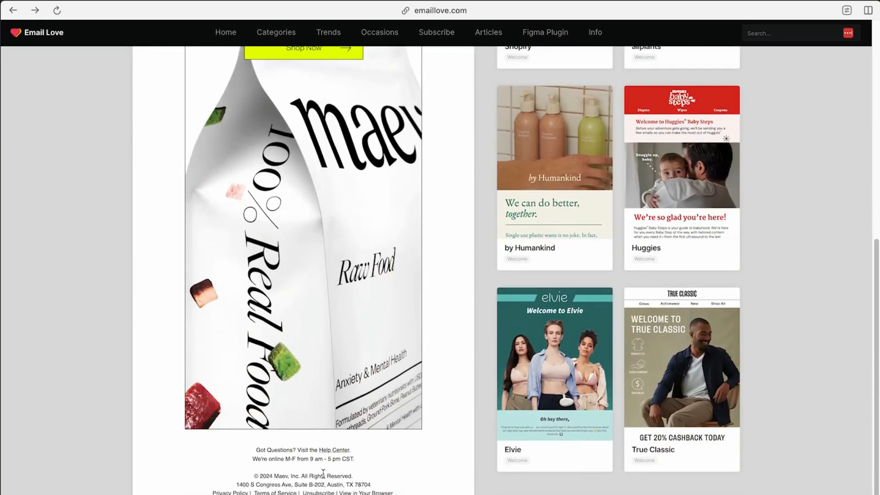
{"action": "left_click_drag", "start_coordinate": [266, 458], "coordinate": [206, 471]}
{"action": "left_click_drag", "start_coordinate": [354, 478], "coordinate": [198, 270]}
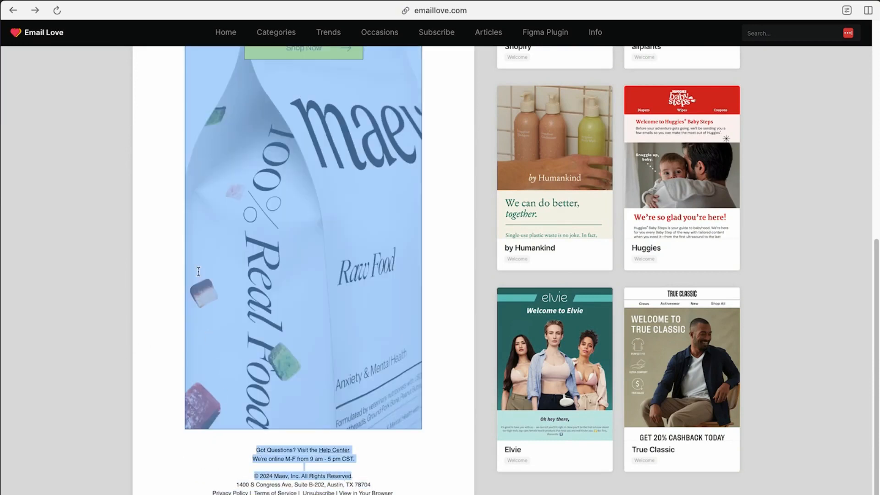
{"action": "scroll", "coordinate": [169, 260], "scroll_direction": "up", "scroll_amount": 5}
{"action": "left_click", "coordinate": [98, 268]}
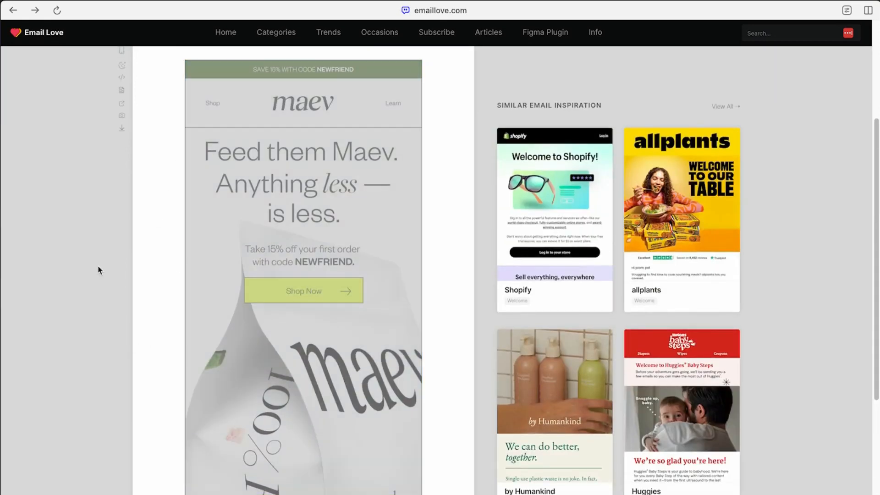
{"action": "scroll", "coordinate": [137, 238], "scroll_direction": "up", "scroll_amount": 1}
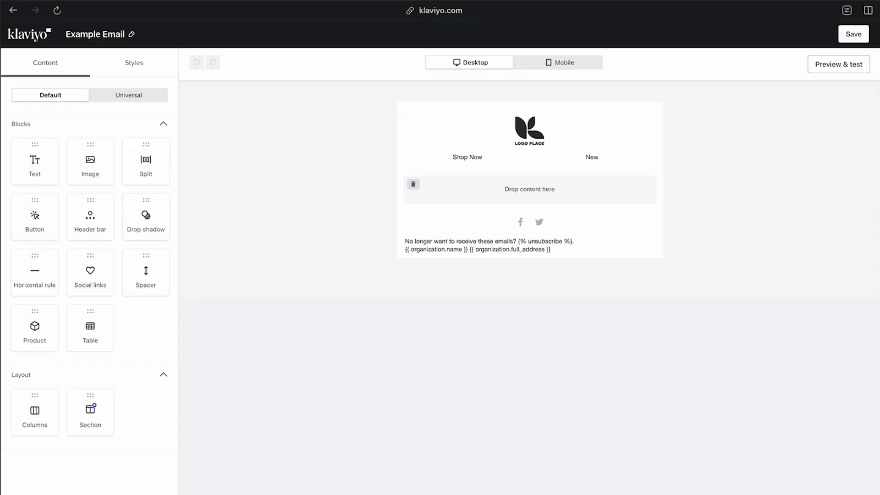
Center-align the unsubscribe and organization text in the Klaviyo email's footer
{"action": "left_click", "coordinate": [633, 253]}
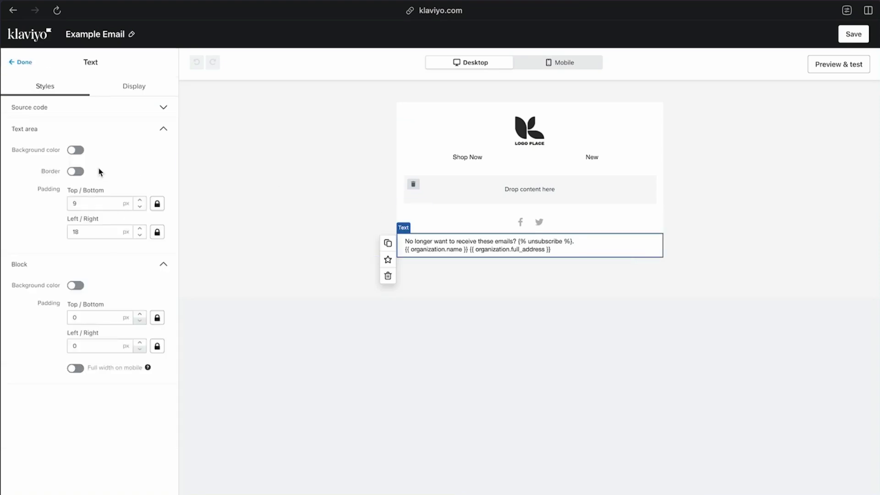
{"action": "triple_click", "coordinate": [471, 247]}
{"action": "left_click", "coordinate": [587, 252]}
{"action": "key", "text": "ctrl+a"}
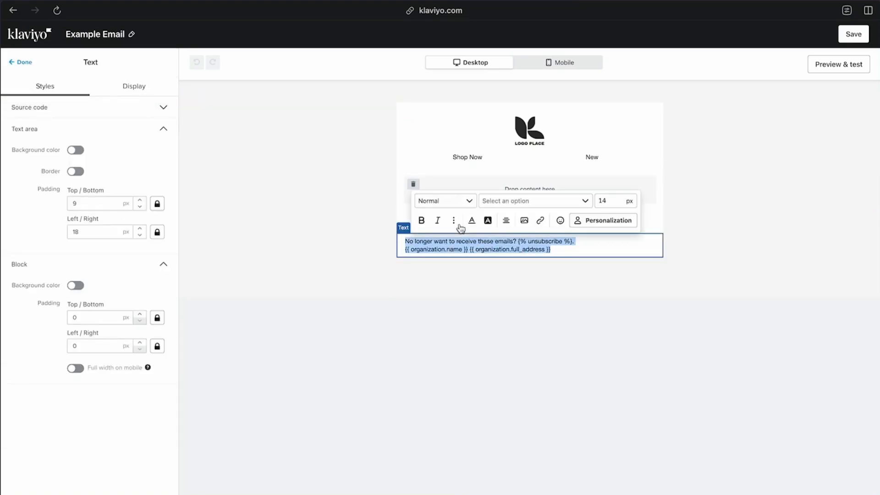
{"action": "left_click", "coordinate": [506, 219]}
{"action": "left_click", "coordinate": [522, 237]}
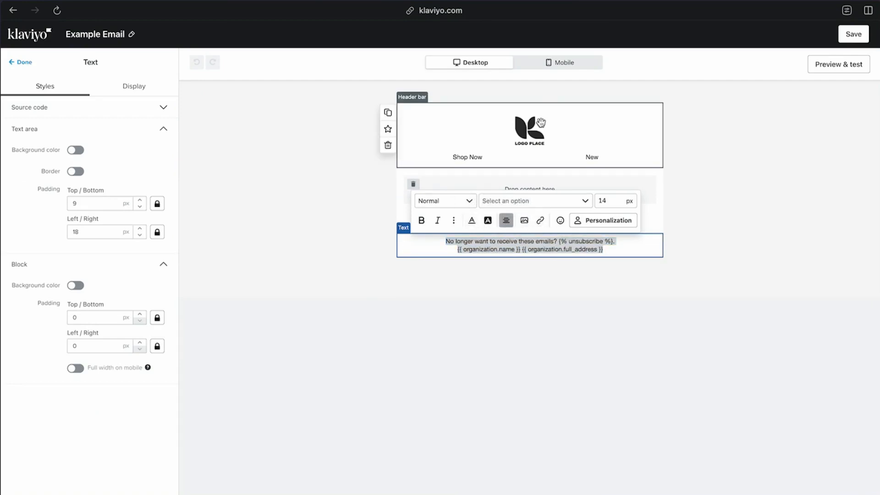
{"action": "left_click", "coordinate": [459, 133]}
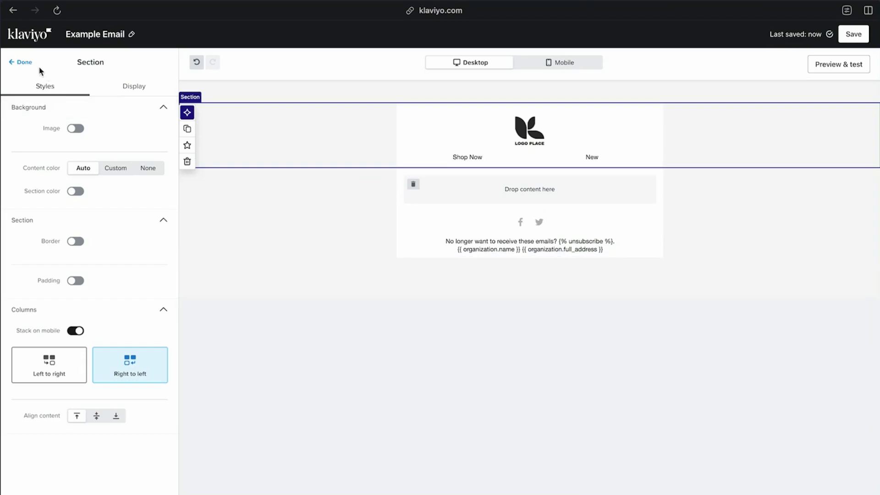
Add a new section above the logo header and place a text block in it
{"action": "left_click", "coordinate": [20, 62]}
{"action": "left_click_drag", "start_coordinate": [90, 412], "coordinate": [417, 110]}
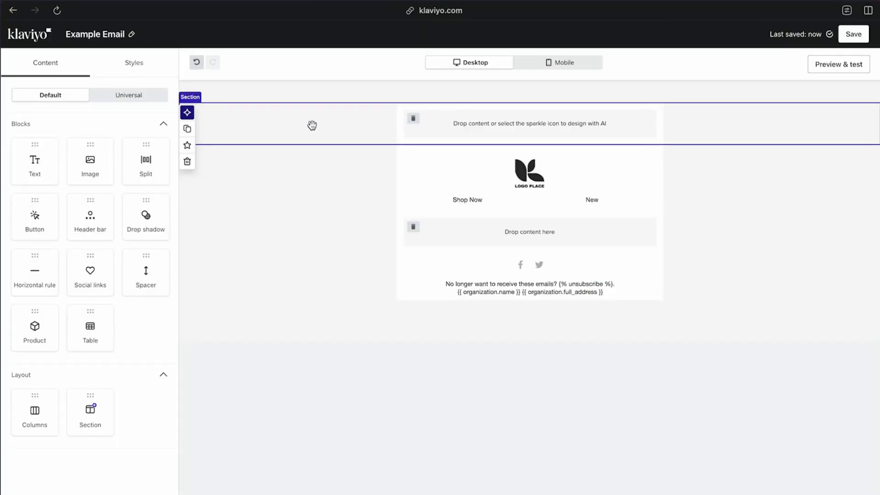
{"action": "left_click", "coordinate": [312, 125]}
{"action": "left_click", "coordinate": [21, 64]}
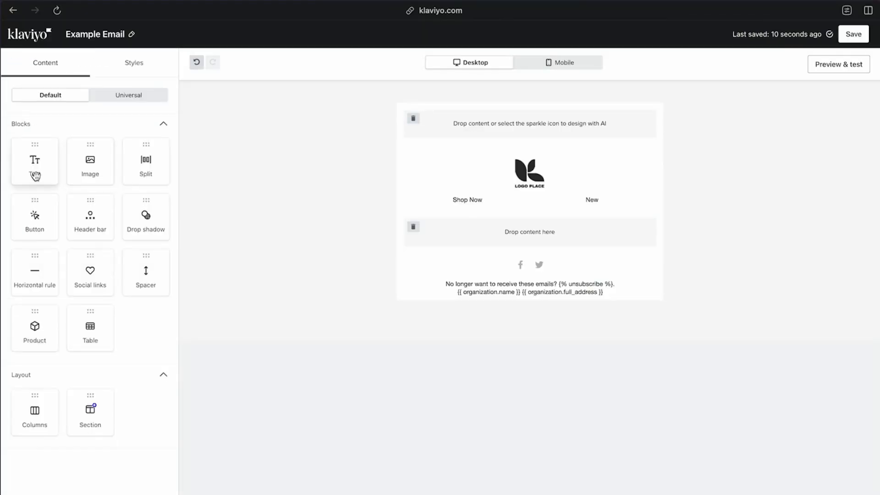
{"action": "left_click_drag", "start_coordinate": [34, 176], "coordinate": [497, 134]}
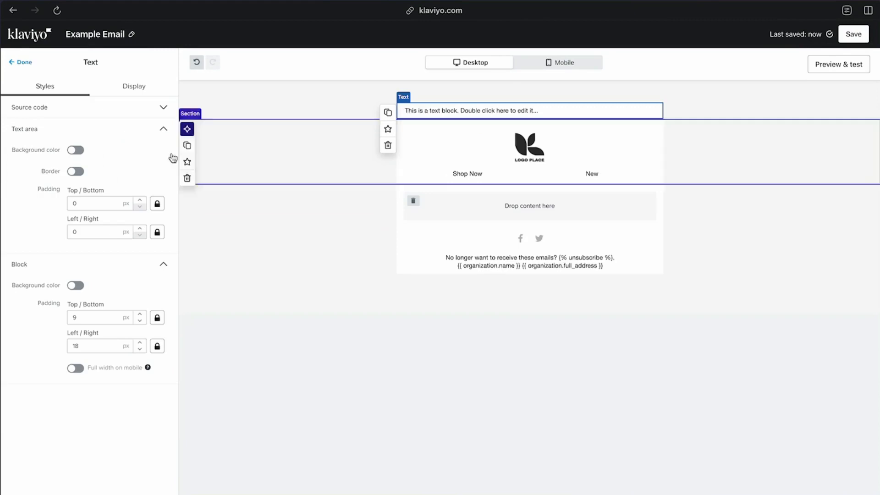
{"action": "left_click", "coordinate": [111, 108]}
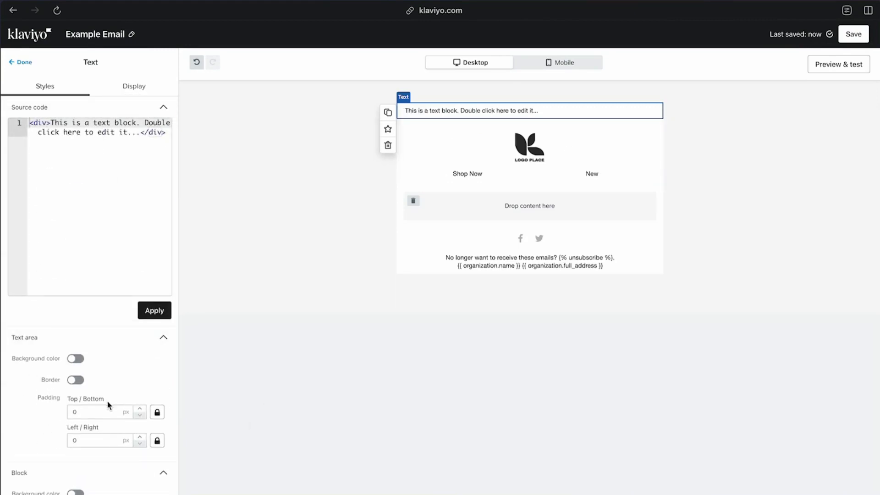
Center the placeholder text in the new text block and set its font to Helvetica
{"action": "left_click", "coordinate": [499, 111]}
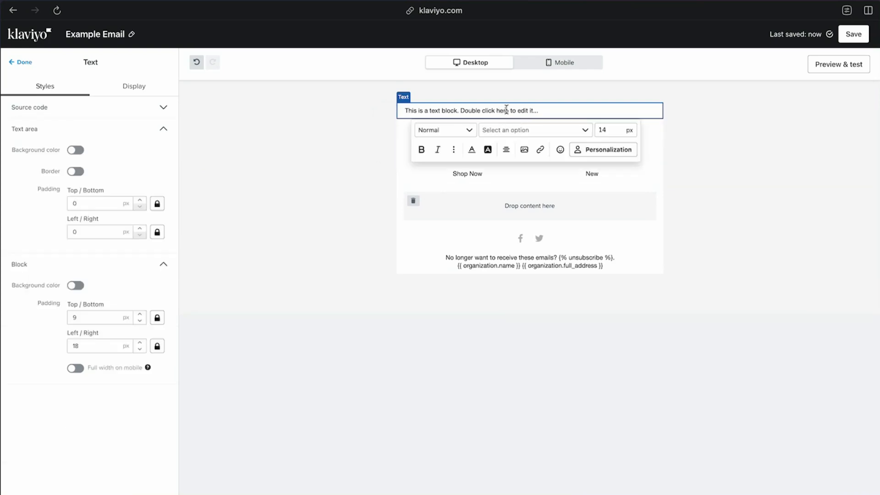
{"action": "triple_click", "coordinate": [506, 110]}
{"action": "left_click", "coordinate": [506, 149]}
{"action": "left_click", "coordinate": [524, 166]}
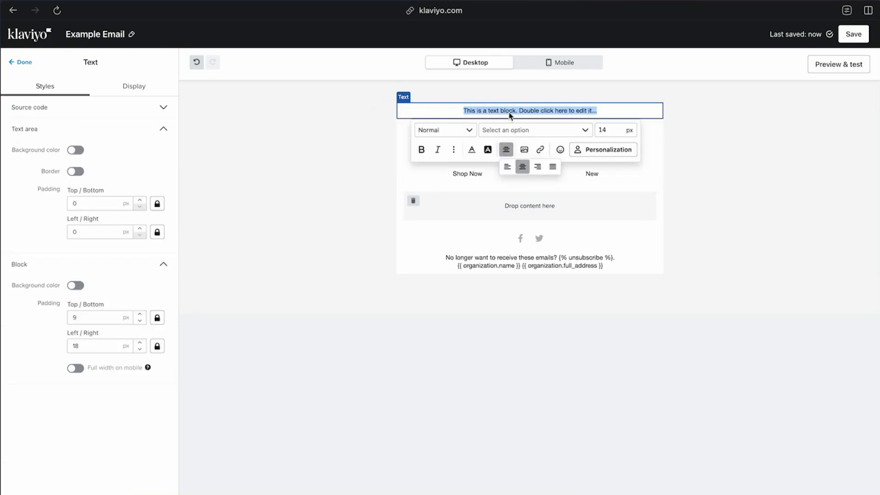
{"action": "left_click", "coordinate": [528, 134]}
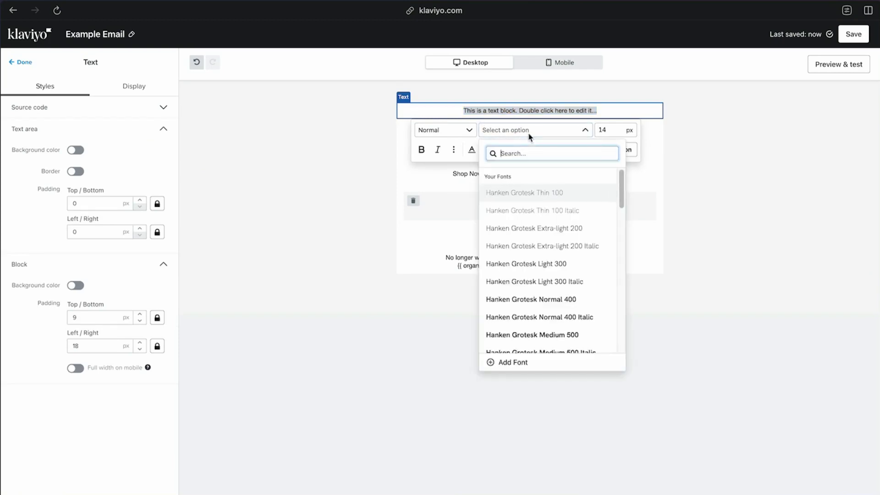
{"action": "type", "text": "hel"}
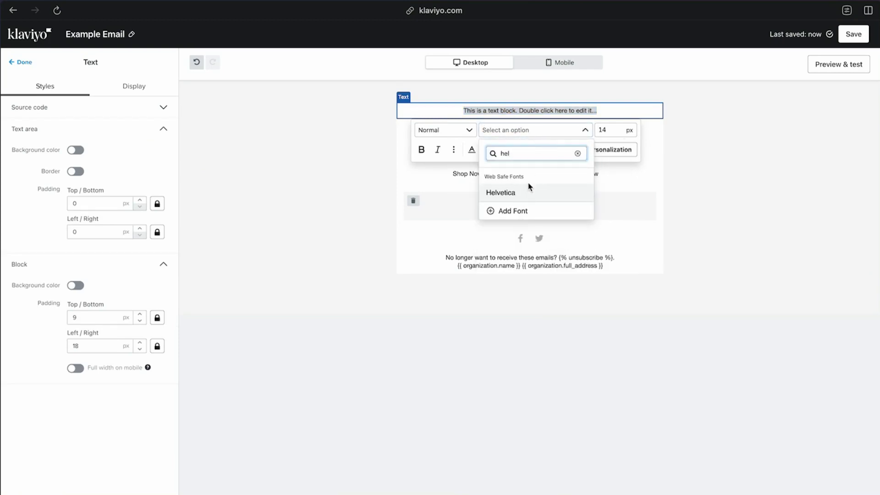
{"action": "left_click", "coordinate": [501, 193]}
Replace the placeholder text with "SAVE 15% OFF WITH CODE SPARKBRIDGE"
{"action": "triple_click", "coordinate": [551, 111]}
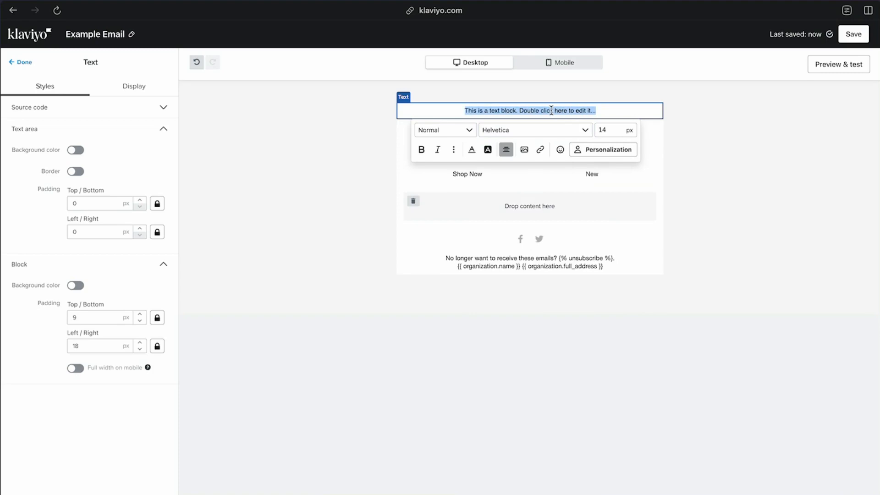
{"action": "type", "text": "SAVE 15"}
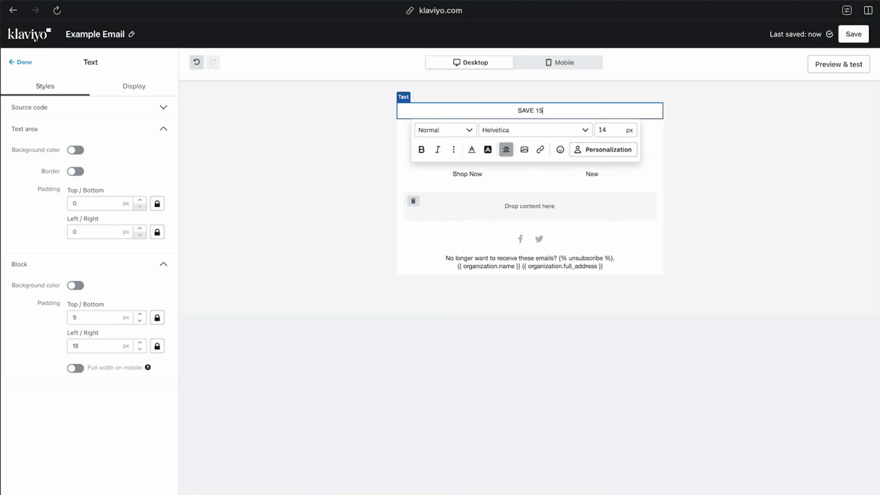
{"action": "type", "text": "% OFF WITH CODE SPA"}
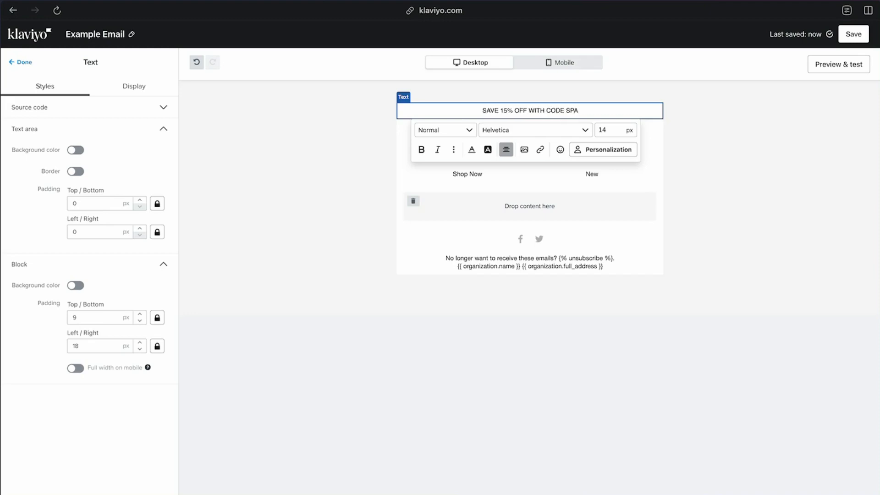
{"action": "type", "text": "RKBR"}
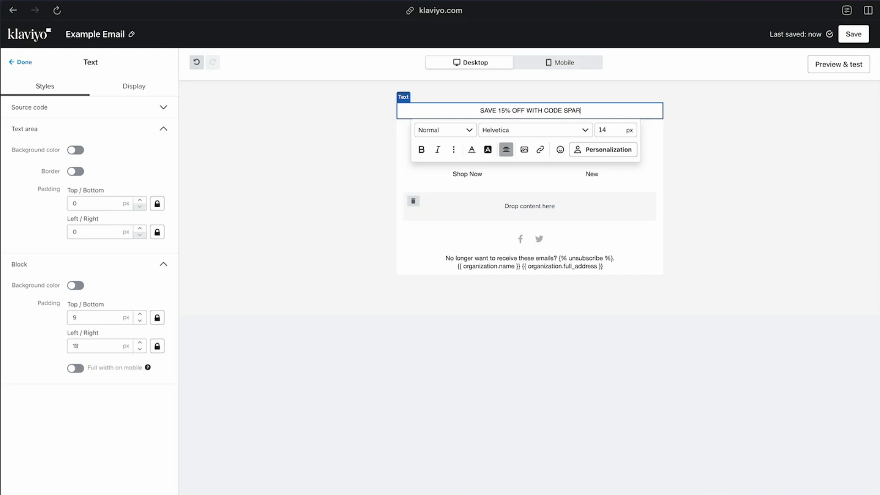
{"action": "type", "text": "IDGE"}
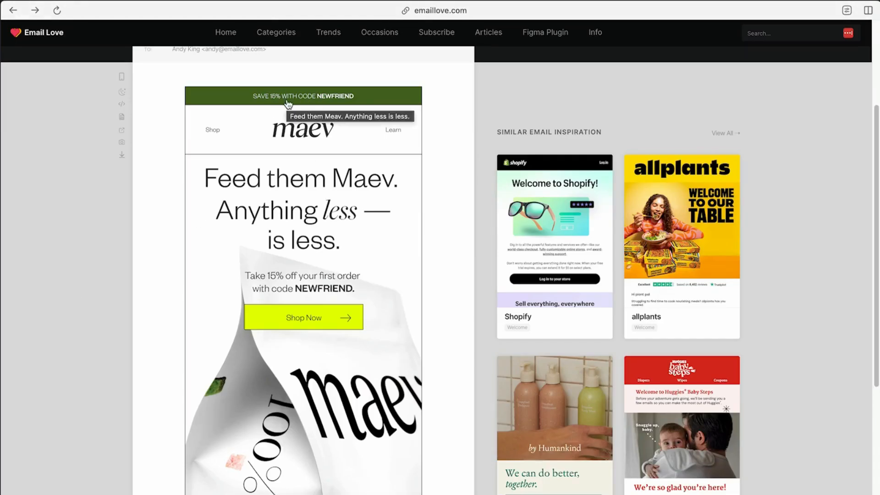
Sample the green discount banner's color in the Maev reference email on Email Love and copy its hex code
{"action": "left_click", "coordinate": [120, 0]}
{"action": "left_click", "coordinate": [138, 6]}
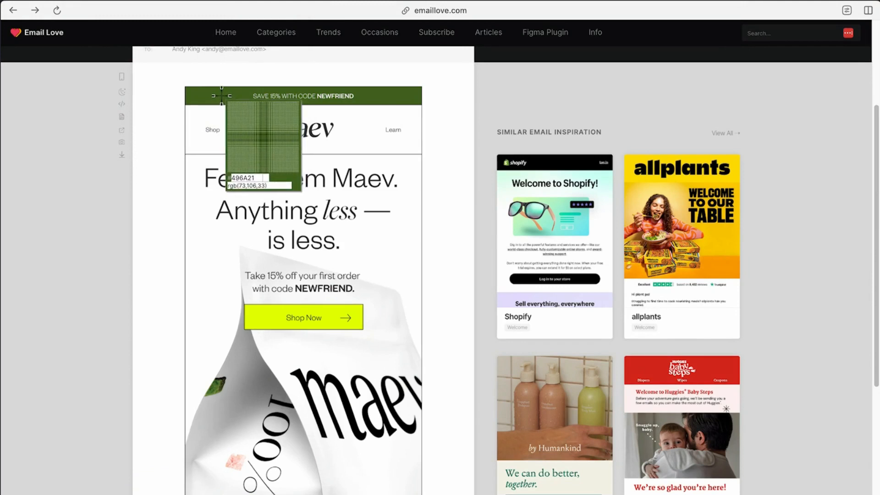
{"action": "left_click", "coordinate": [222, 96]}
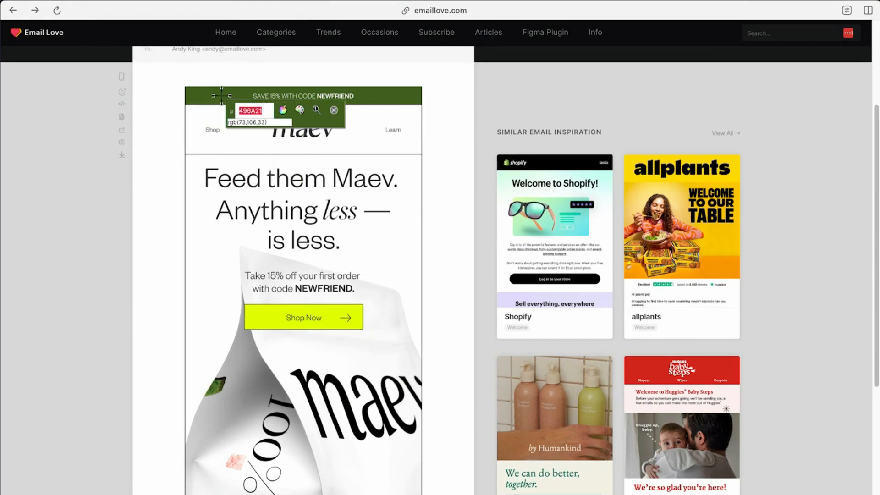
{"action": "right_click", "coordinate": [248, 112]}
{"action": "left_click", "coordinate": [276, 167]}
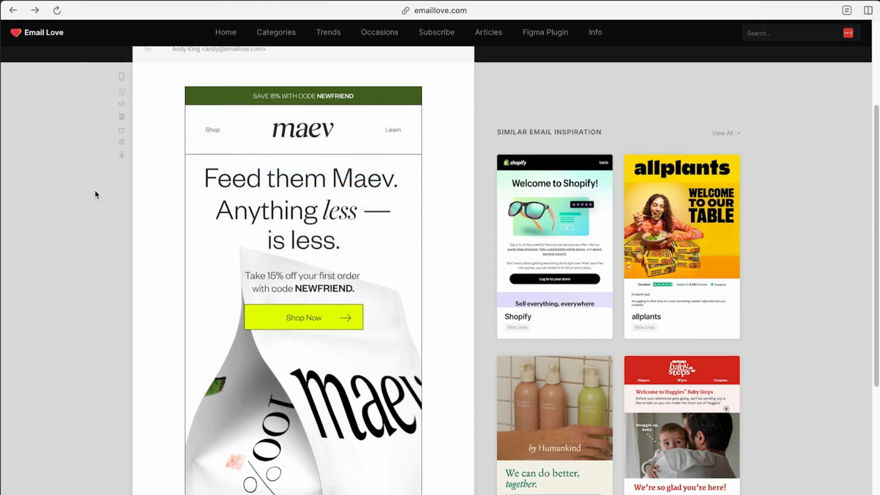
{"action": "left_click", "coordinate": [117, 5]}
{"action": "key", "text": "Escape"}
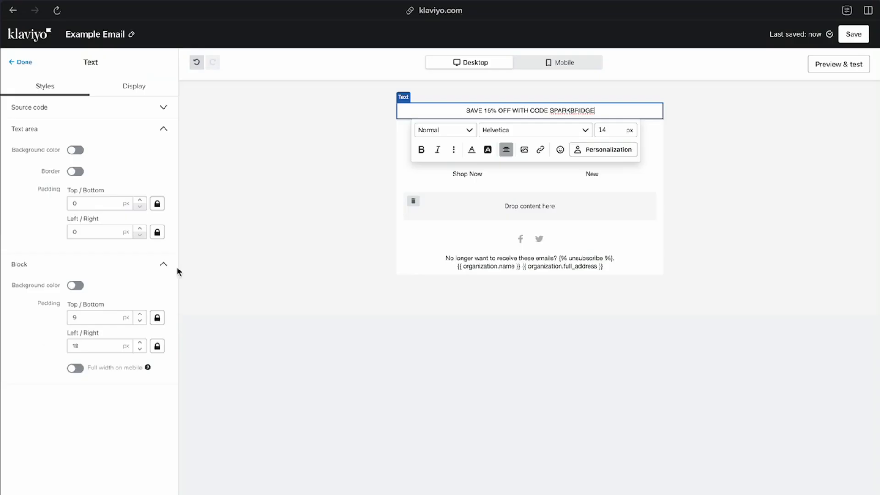
Give the discount text block in the Klaviyo email a block background color of #496A21
{"action": "left_click", "coordinate": [75, 150]}
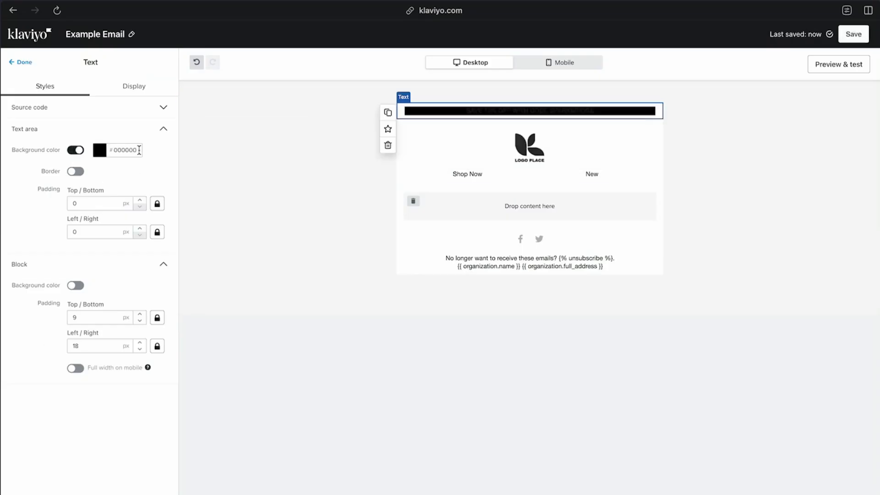
{"action": "left_click", "coordinate": [77, 150]}
{"action": "left_click", "coordinate": [77, 285]}
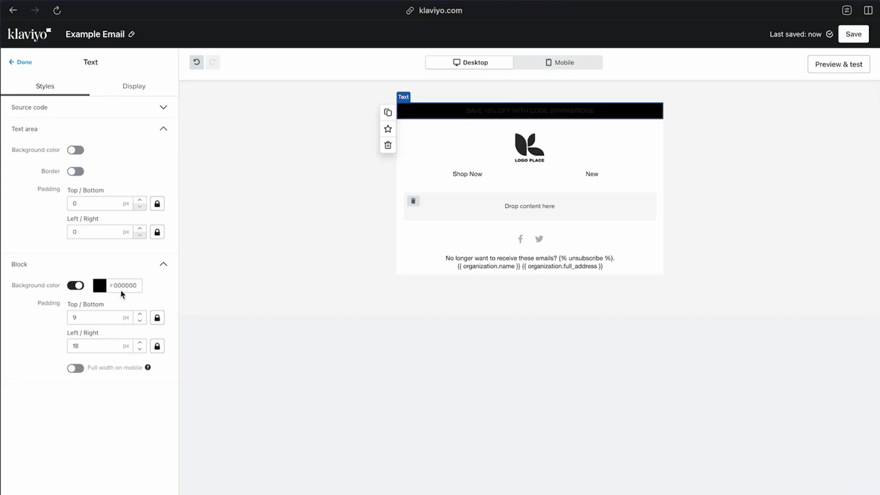
{"action": "left_click", "coordinate": [124, 285]}
{"action": "type", "text": "496A21"}
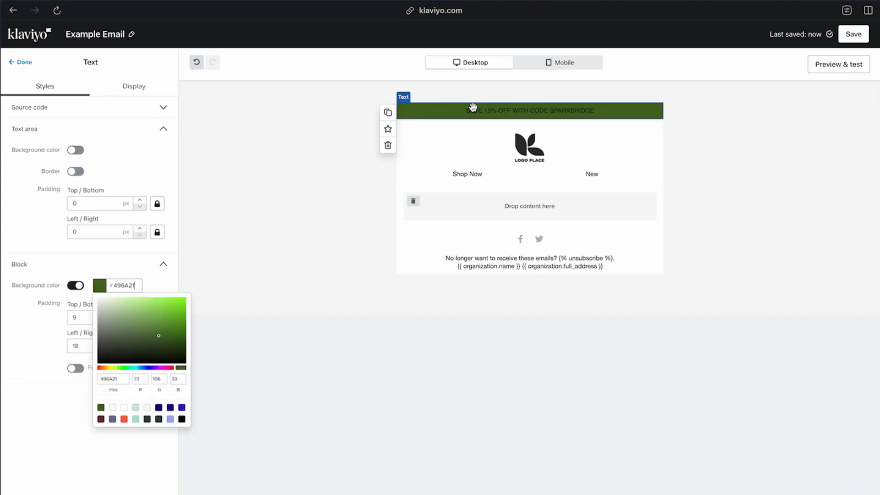
Color the discount banner text white and make the code SPARKBRIDGE bold
{"action": "triple_click", "coordinate": [527, 112]}
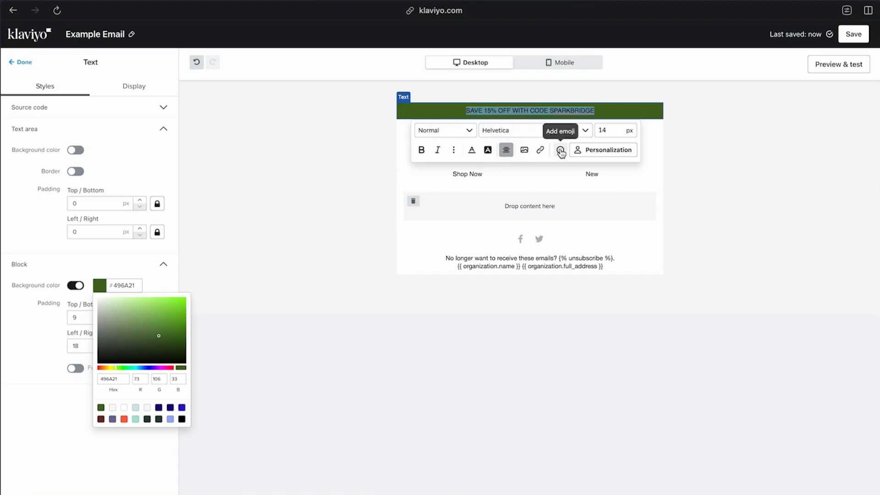
{"action": "left_click", "coordinate": [336, 143]}
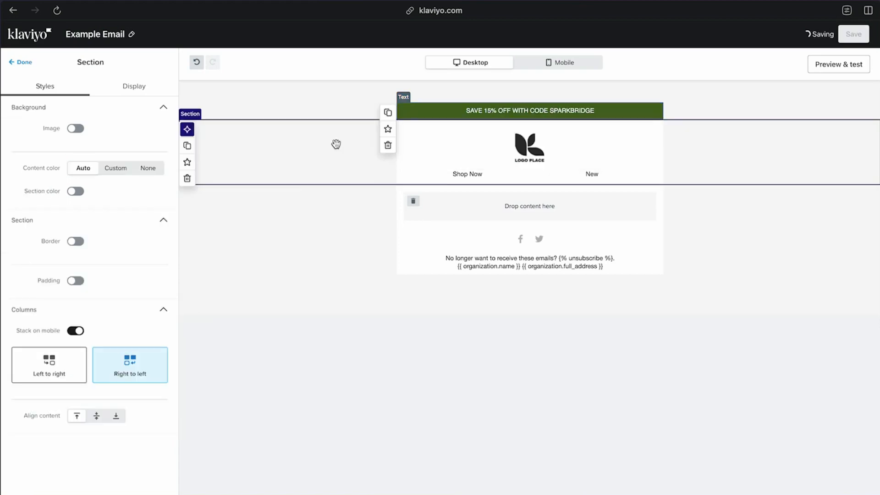
{"action": "left_click", "coordinate": [615, 114]}
{"action": "left_click", "coordinate": [588, 109]}
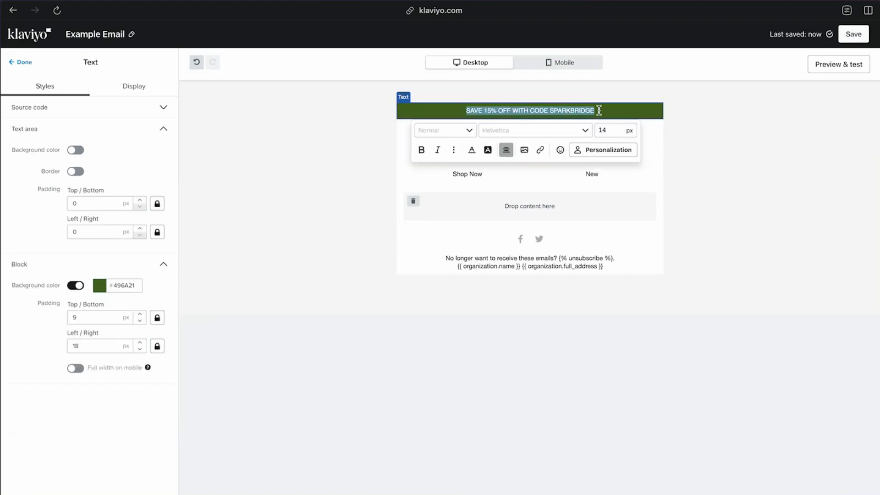
{"action": "left_click_drag", "start_coordinate": [597, 110], "coordinate": [550, 111]}
{"action": "left_click", "coordinate": [421, 150]}
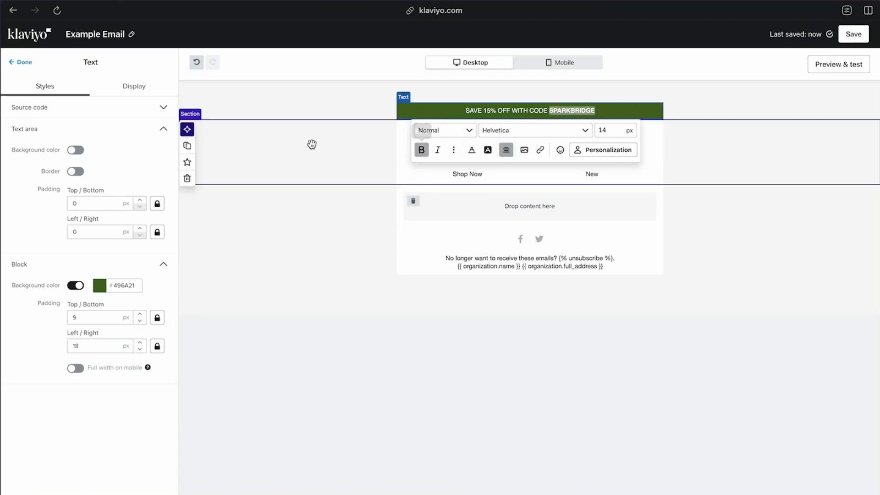
{"action": "left_click", "coordinate": [315, 147]}
Turn on padding for the discount banner's section and open the header bar's settings
{"action": "left_click", "coordinate": [359, 114]}
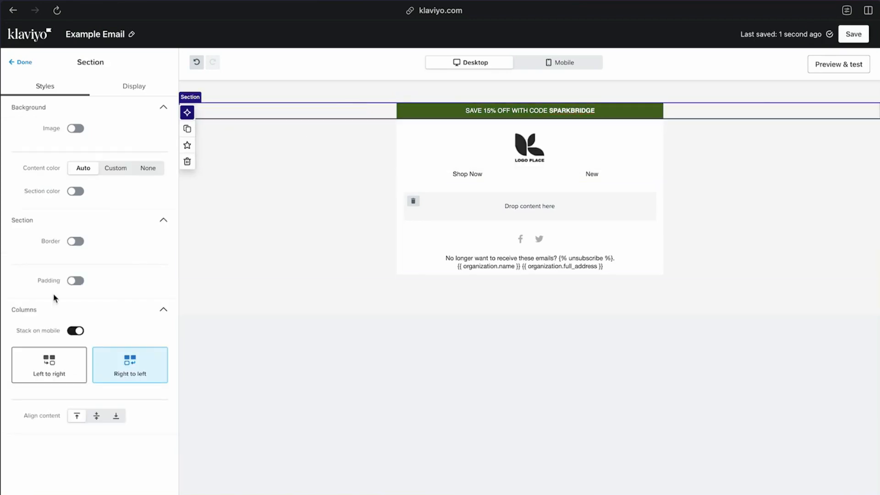
{"action": "left_click", "coordinate": [76, 281]}
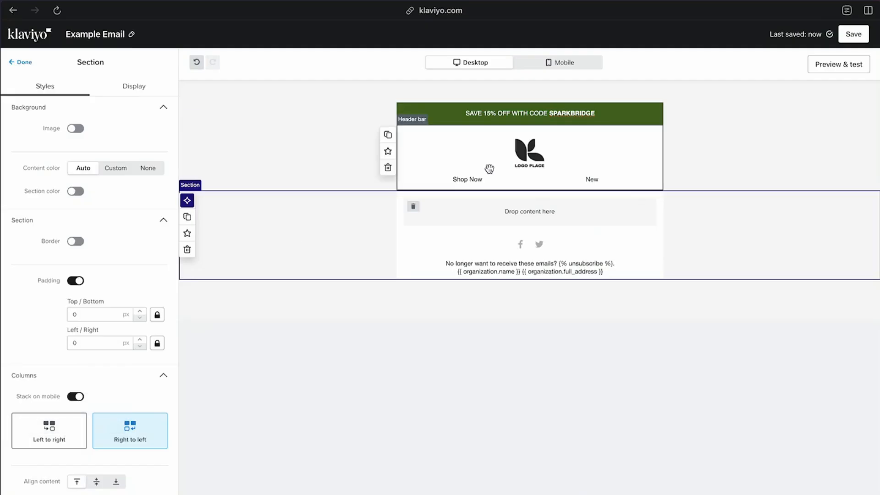
{"action": "left_click", "coordinate": [489, 169]}
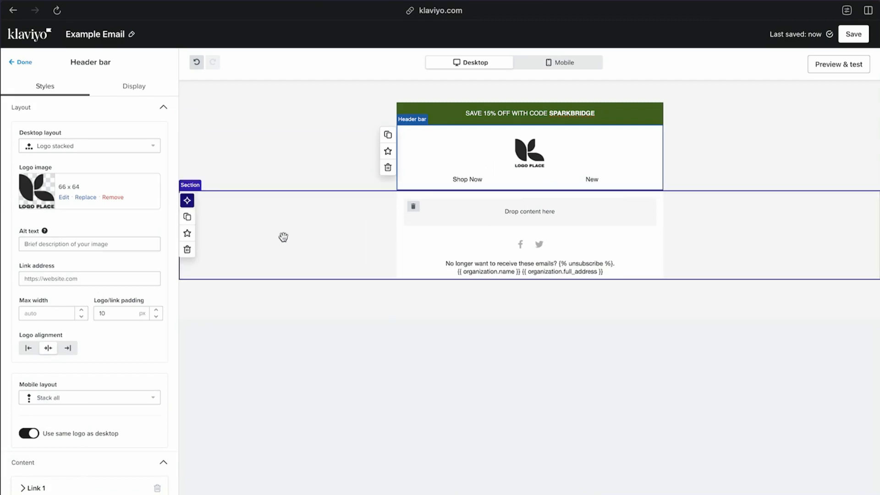
Set the header bar's desktop layout to Logo centered and its logo's max width to 100 px
{"action": "scroll", "coordinate": [114, 375], "scroll_direction": "down", "scroll_amount": 5}
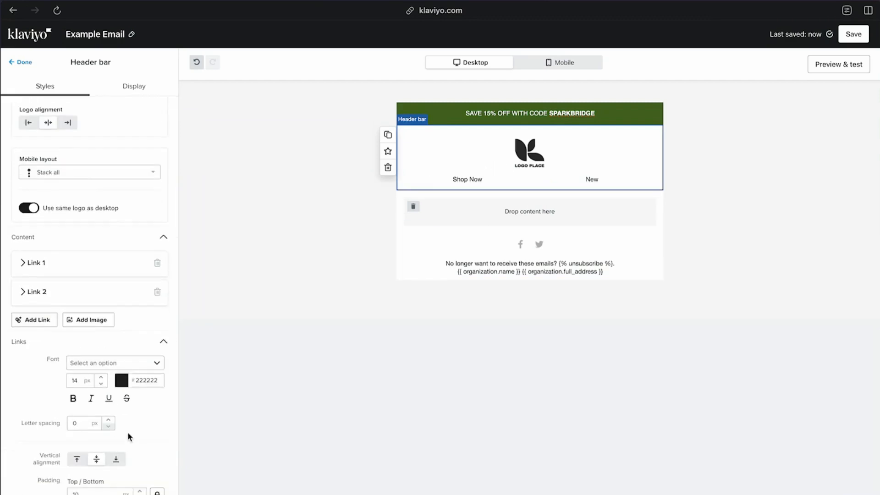
{"action": "scroll", "coordinate": [128, 436], "scroll_direction": "down", "scroll_amount": 2}
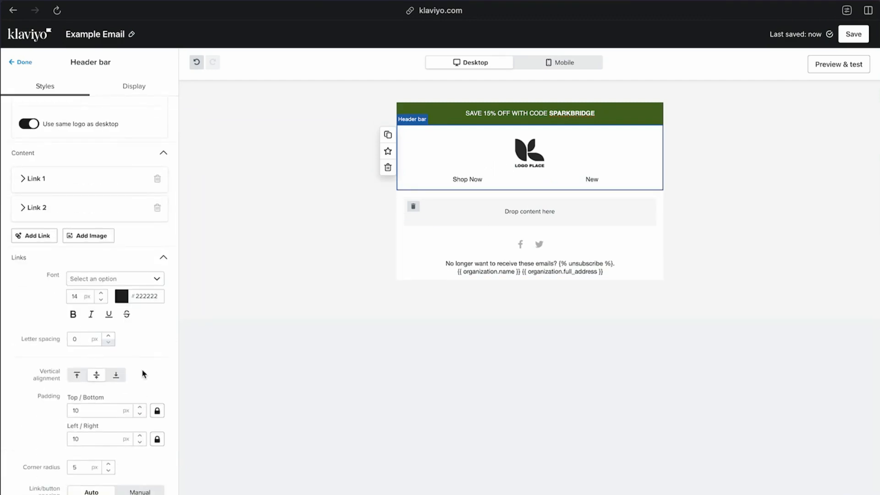
{"action": "scroll", "coordinate": [144, 373], "scroll_direction": "down", "scroll_amount": 2}
{"action": "scroll", "coordinate": [141, 376], "scroll_direction": "up", "scroll_amount": 8}
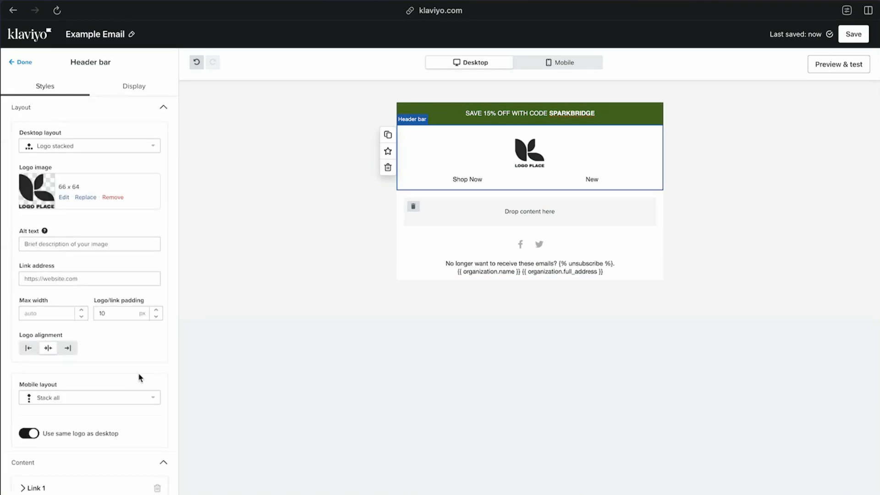
{"action": "left_click", "coordinate": [143, 148]}
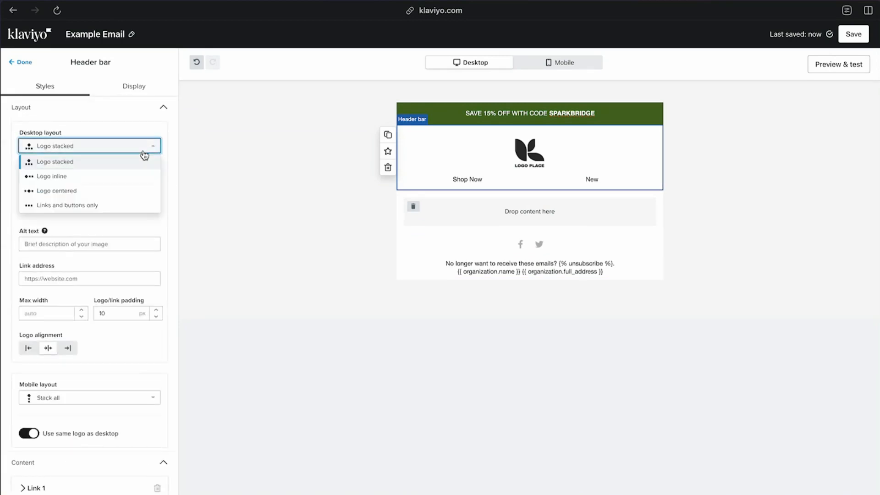
{"action": "left_click", "coordinate": [126, 191]}
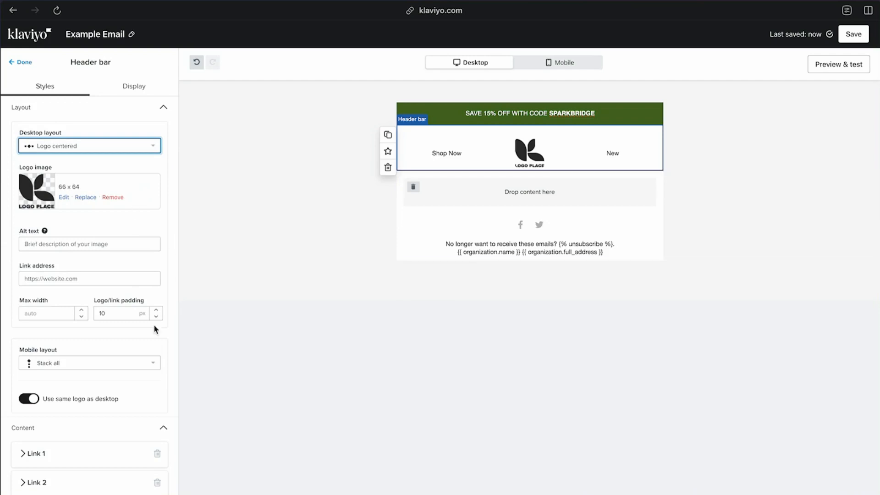
{"action": "left_click", "coordinate": [54, 311]}
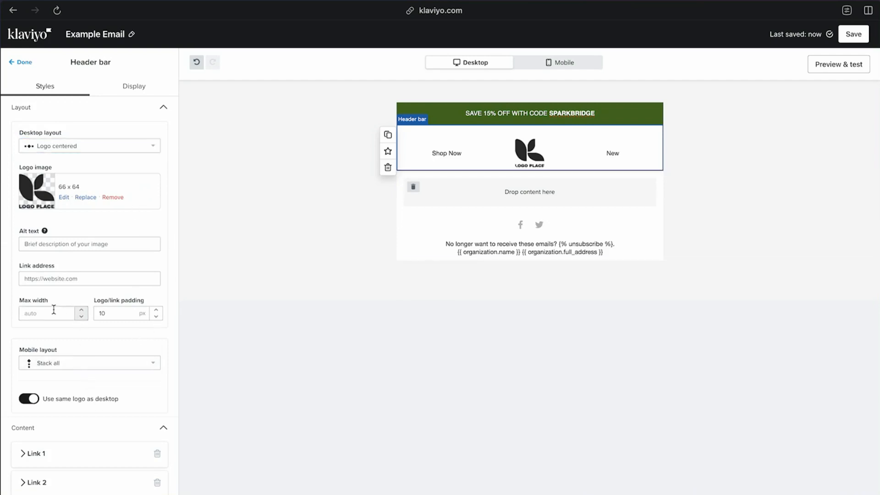
{"action": "type", "text": "500"}
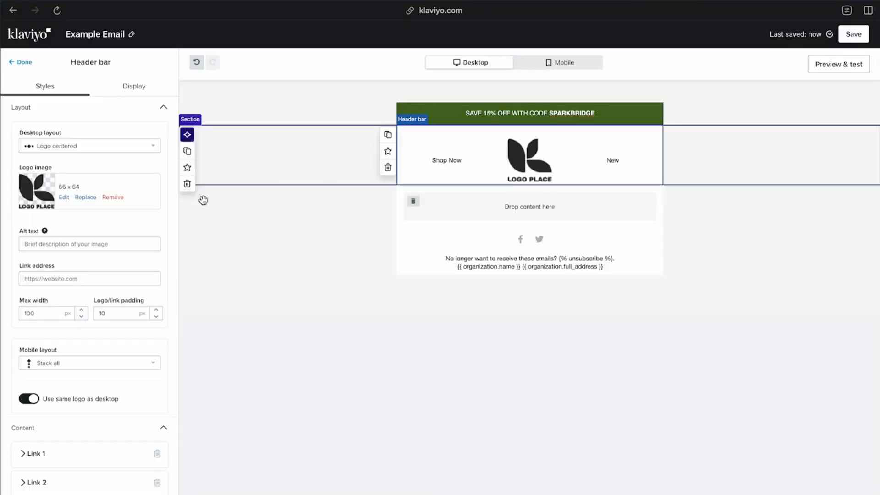
Set the header bar's link font to Helvetica and rename the two links SHOP and LEARN
{"action": "scroll", "coordinate": [119, 358], "scroll_direction": "down", "scroll_amount": 5}
{"action": "left_click", "coordinate": [156, 214]}
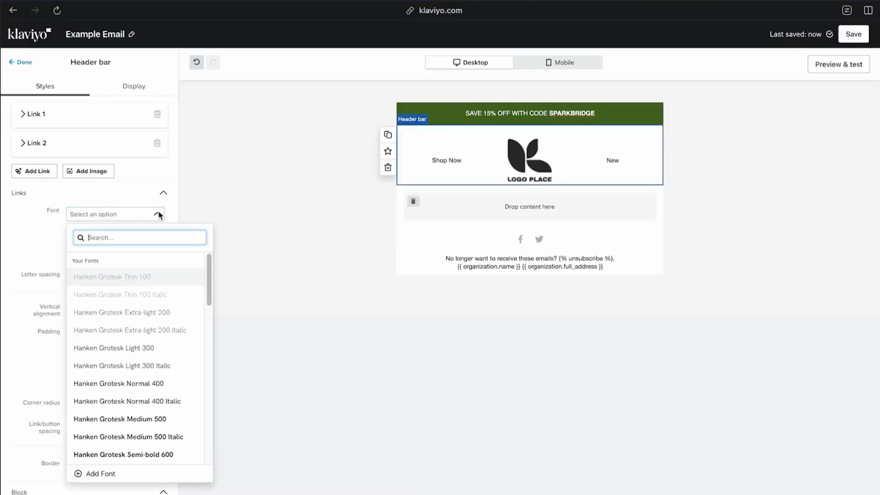
{"action": "left_click_drag", "start_coordinate": [208, 271], "coordinate": [207, 409]}
{"action": "left_click", "coordinate": [147, 367]}
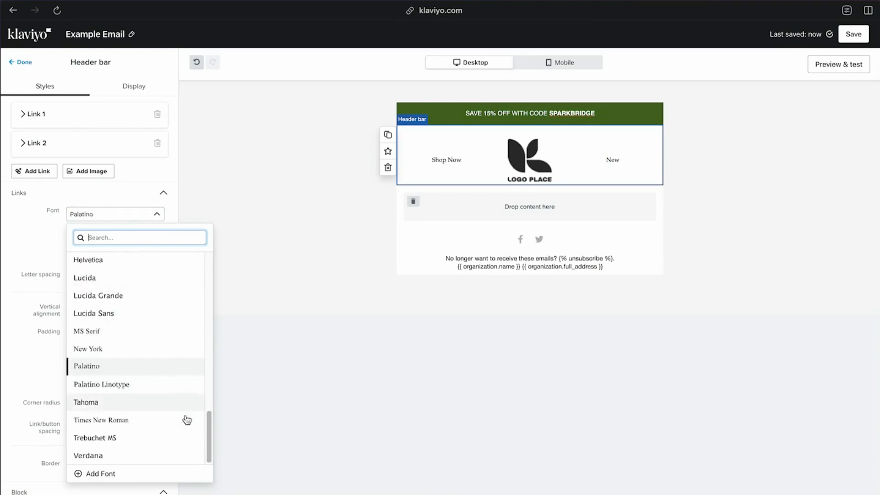
{"action": "left_click", "coordinate": [161, 403]}
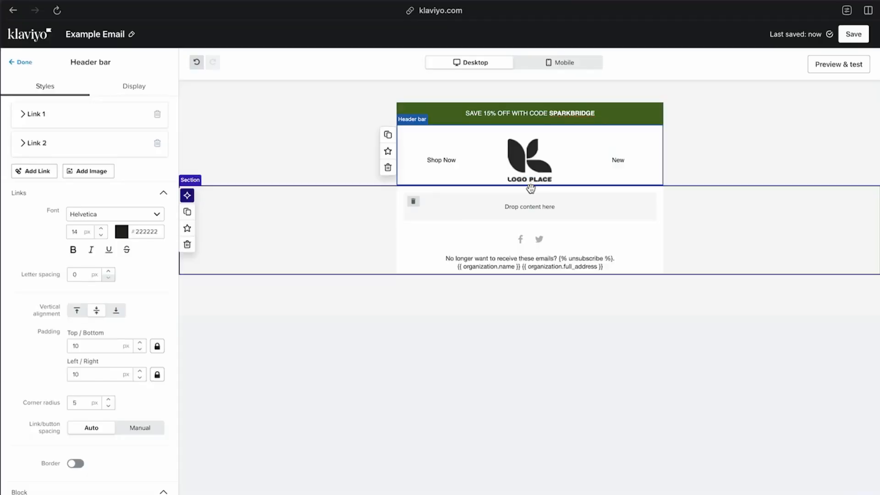
{"action": "left_click", "coordinate": [29, 120]}
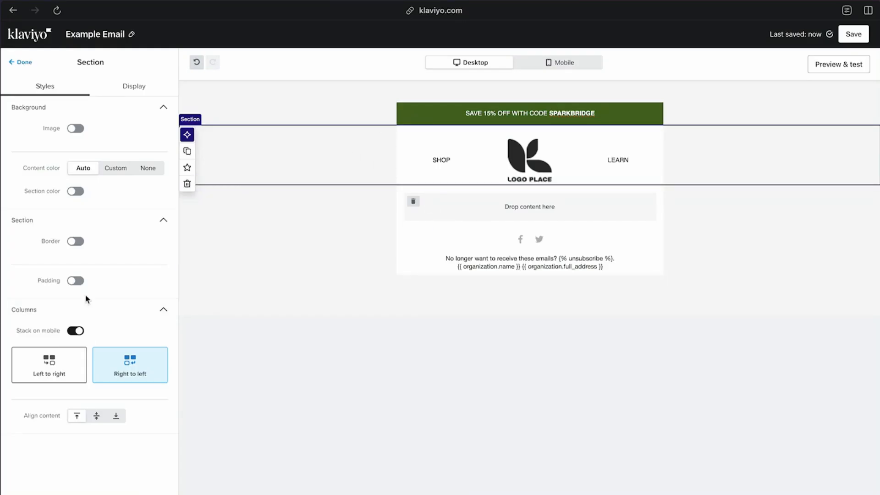
Turn on the header section's border and give the whole email a solid 2 px border in #000000
{"action": "left_click", "coordinate": [84, 240]}
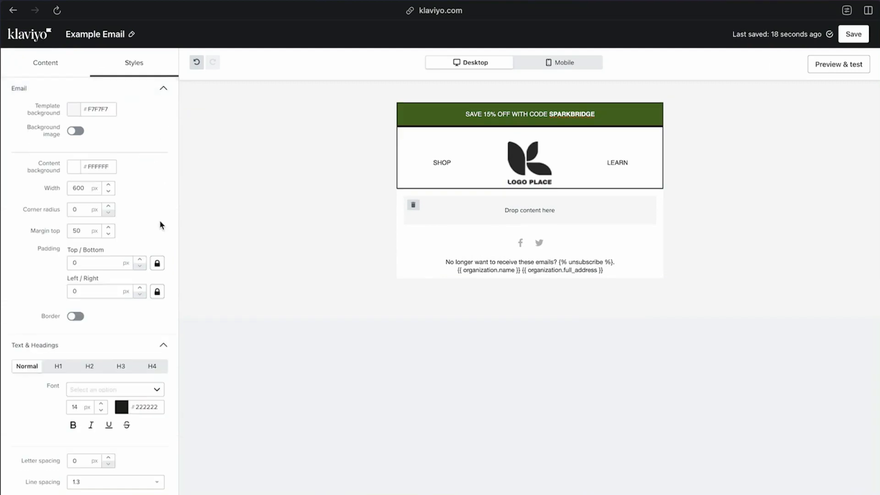
{"action": "scroll", "coordinate": [53, 417], "scroll_direction": "down", "scroll_amount": 7}
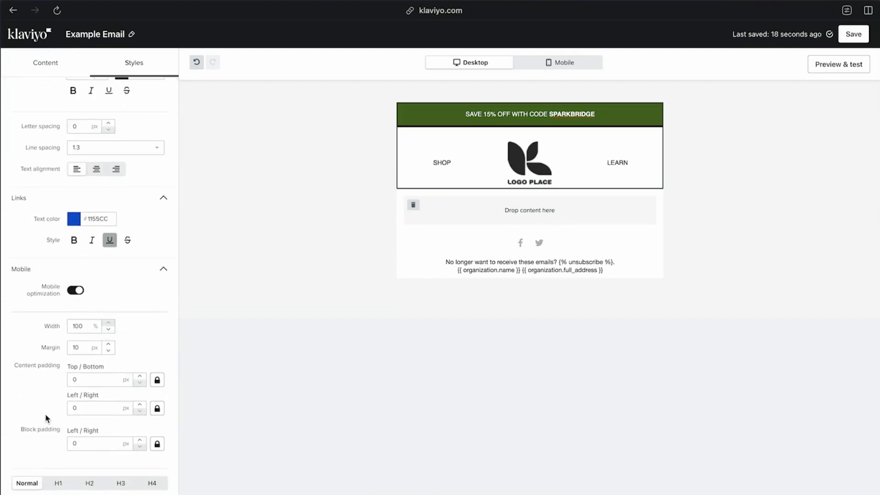
{"action": "scroll", "coordinate": [48, 417], "scroll_direction": "up", "scroll_amount": 6}
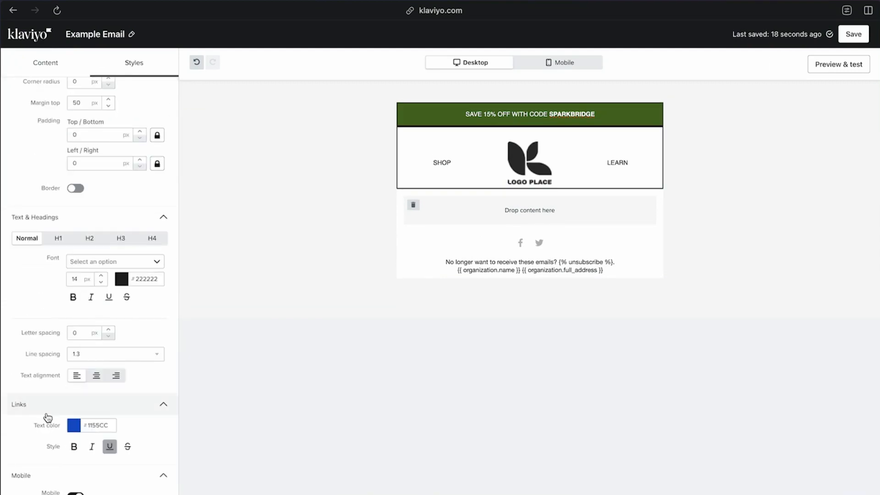
{"action": "left_click", "coordinate": [74, 269]}
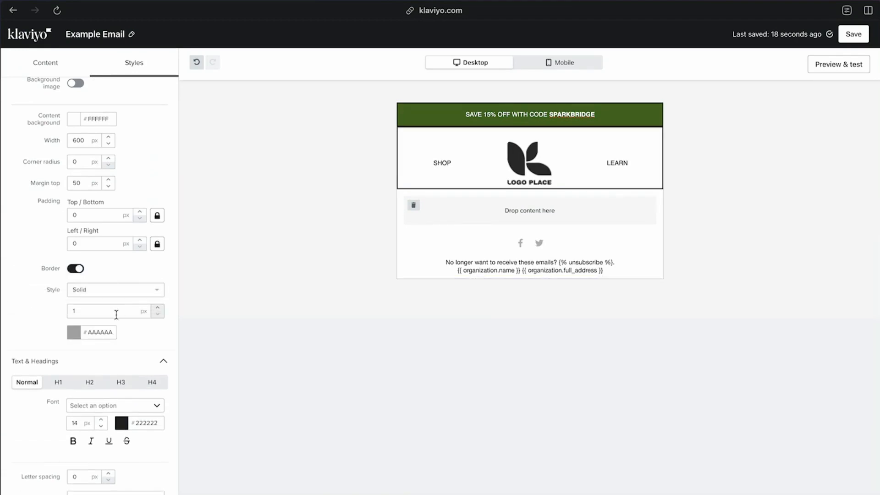
{"action": "left_click", "coordinate": [157, 308]}
{"action": "left_click", "coordinate": [75, 333]}
{"action": "left_click", "coordinate": [81, 408]}
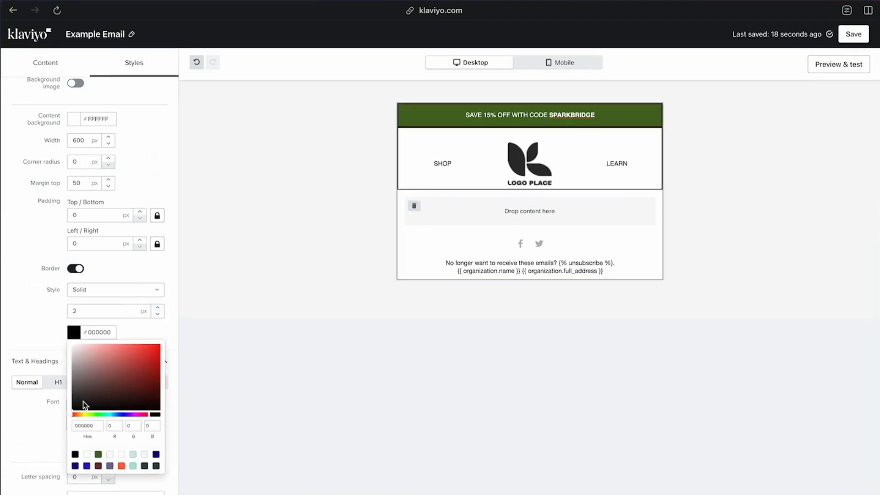
Turn off the individual section borders of the logo header and the green discount banner
{"action": "left_click", "coordinate": [369, 155]}
{"action": "left_click", "coordinate": [72, 241]}
{"action": "left_click", "coordinate": [358, 118]}
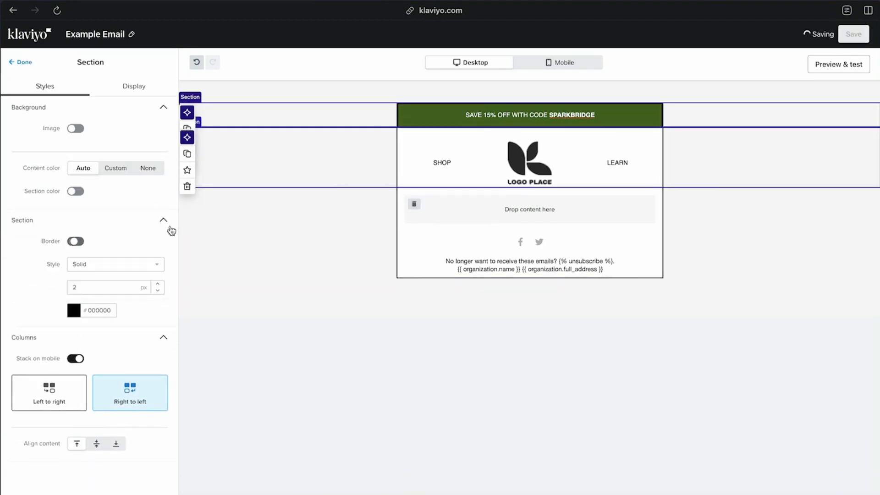
{"action": "left_click", "coordinate": [78, 243]}
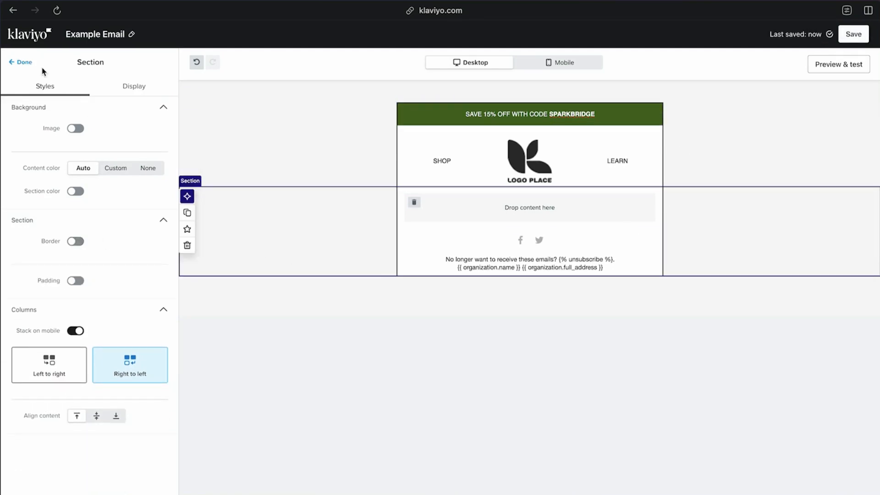
Insert a solid 2 px horizontal rule in #000000 with zero padding between the discount banner and the header bar
{"action": "left_click", "coordinate": [25, 62]}
{"action": "left_click_drag", "start_coordinate": [35, 271], "coordinate": [440, 130]}
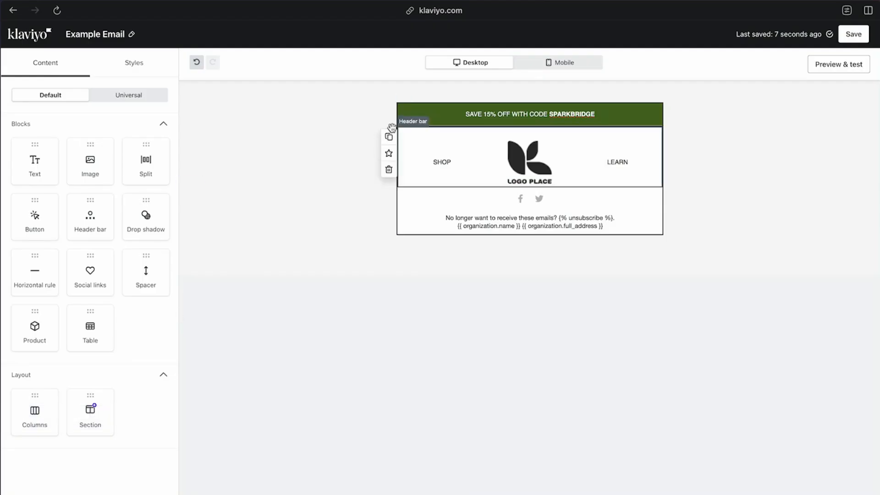
{"action": "left_click", "coordinate": [431, 123]}
{"action": "left_click", "coordinate": [432, 125]}
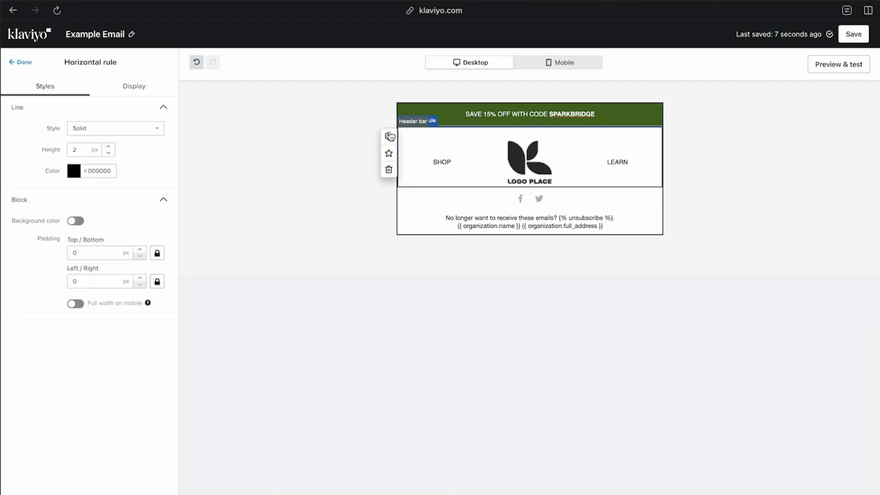
Duplicate the horizontal rule, move one copy below the header bar, and set that lower rule's height to 1 px
{"action": "left_click", "coordinate": [389, 136]}
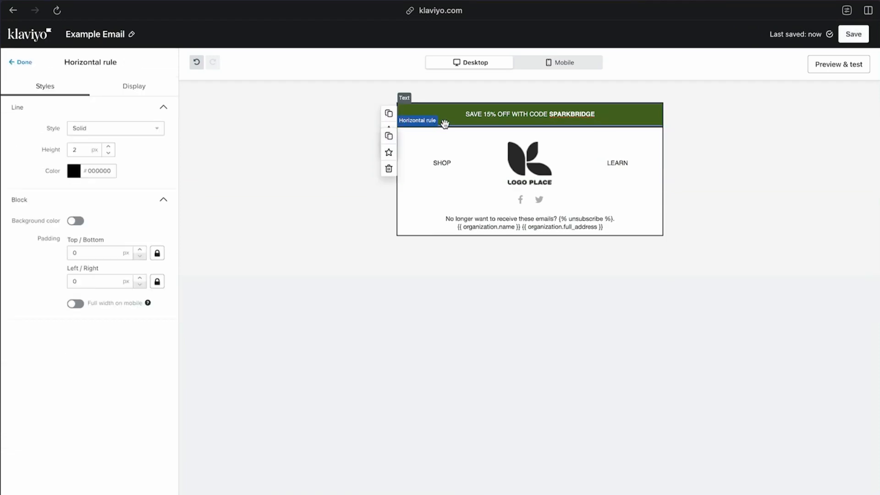
{"action": "left_click_drag", "start_coordinate": [445, 125], "coordinate": [455, 202]}
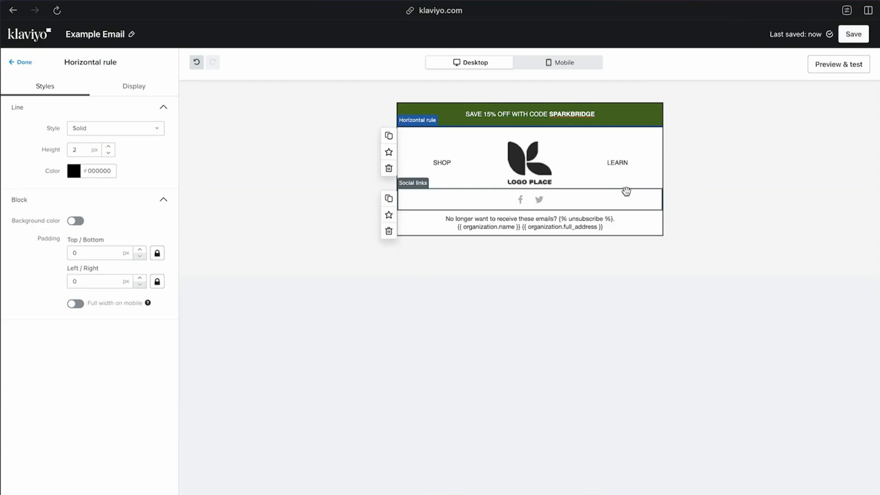
{"action": "left_click", "coordinate": [687, 281]}
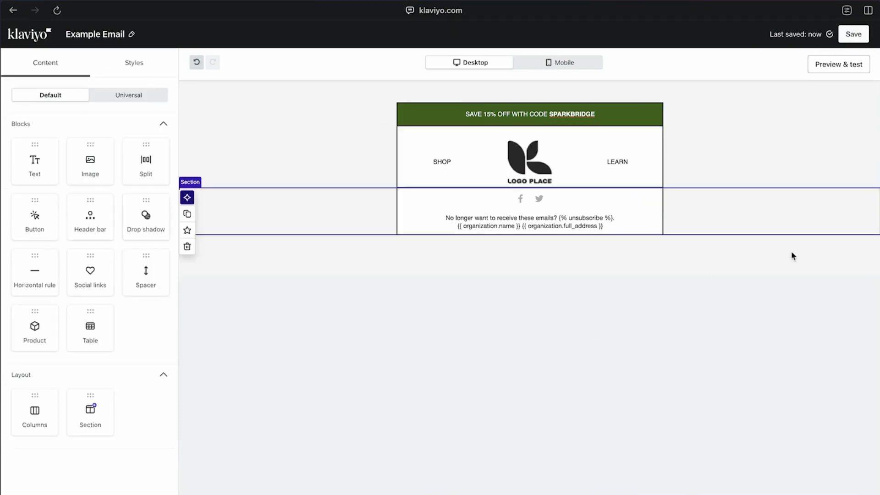
{"action": "left_click", "coordinate": [620, 187]}
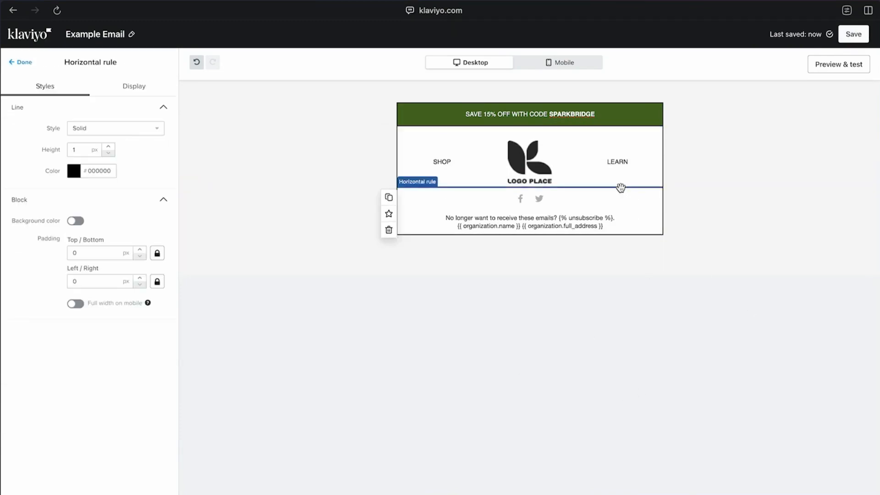
{"action": "left_click", "coordinate": [490, 325]}
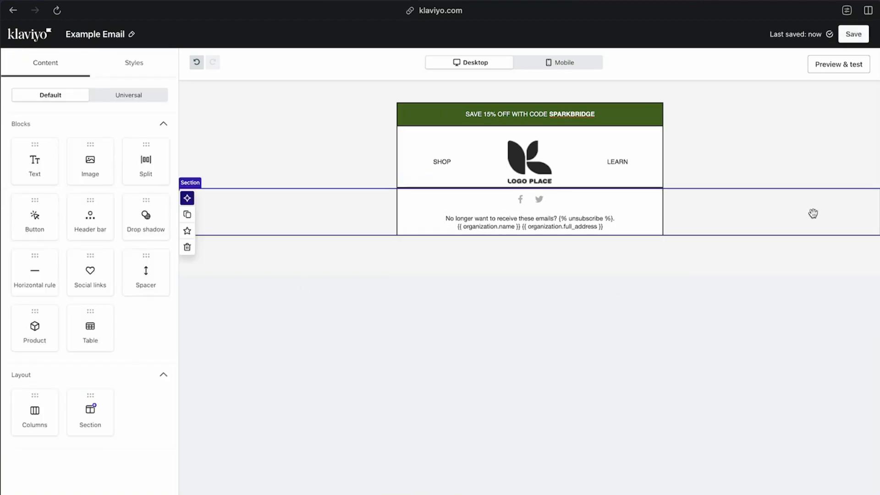
{"action": "left_click", "coordinate": [688, 163]}
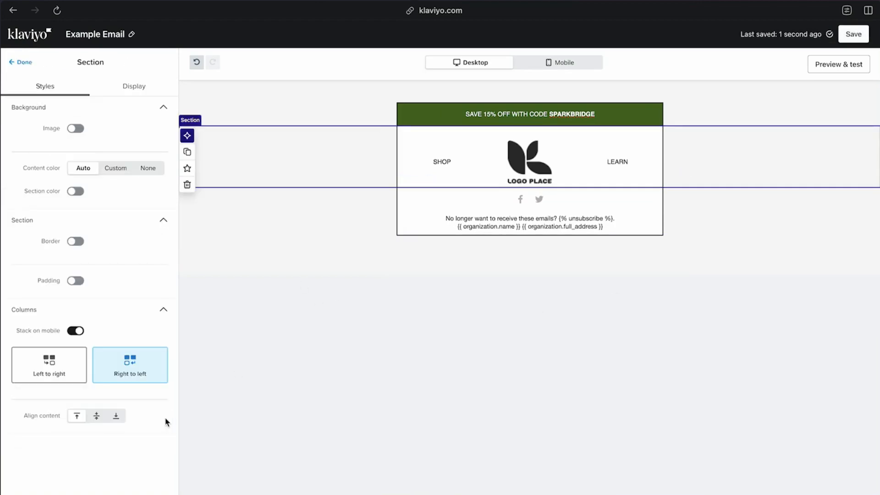
{"action": "left_click", "coordinate": [77, 281]}
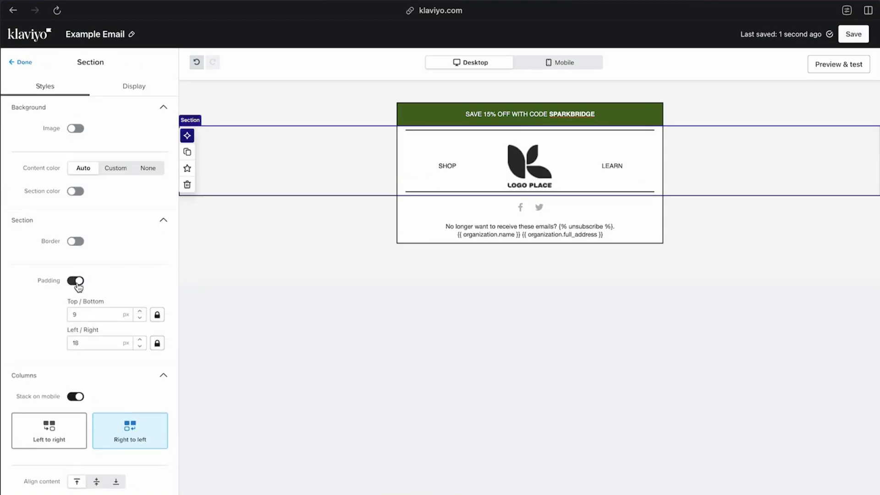
{"action": "left_click", "coordinate": [76, 281]}
Add bottom padding to the header bar block and check the Maev reference email on Email Love
{"action": "left_click", "coordinate": [535, 171]}
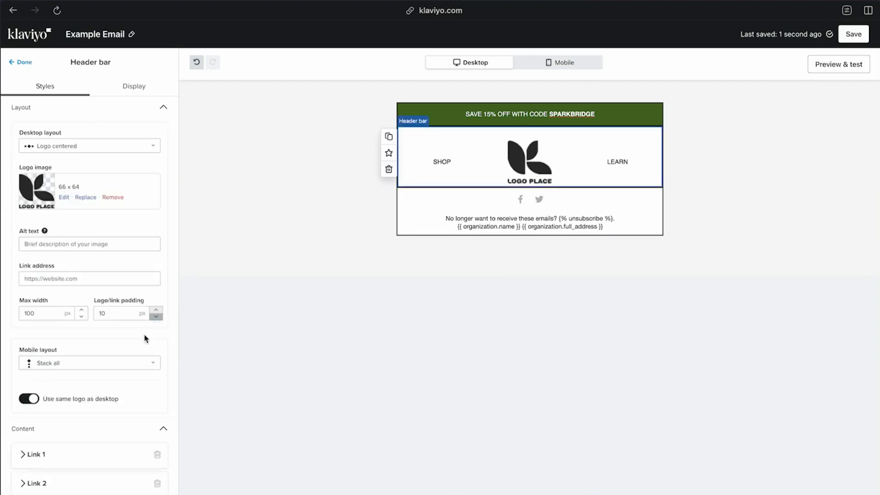
{"action": "scroll", "coordinate": [124, 409], "scroll_direction": "down", "scroll_amount": 7}
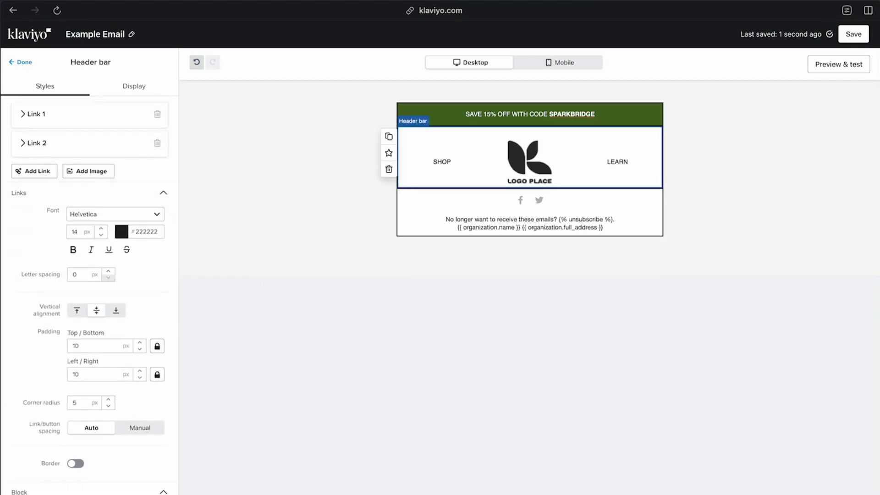
{"action": "left_click", "coordinate": [392, 413]}
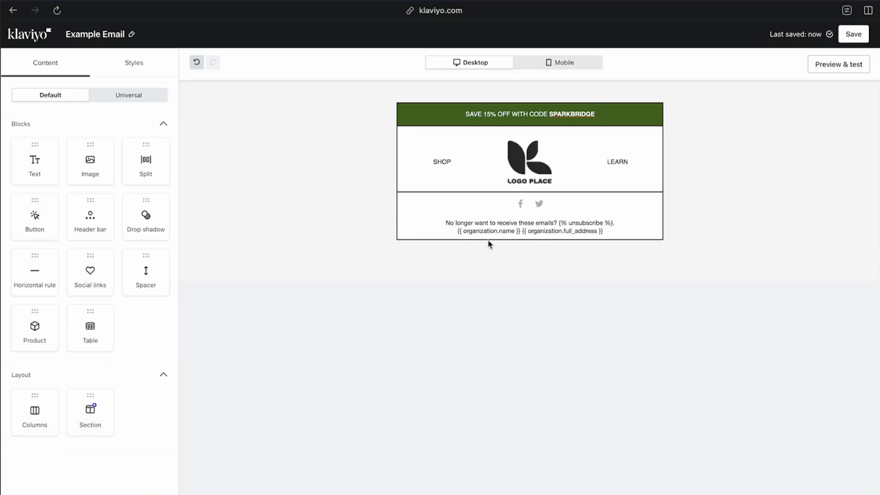
Add a text block below the header bar in the Klaviyo email, center its text and set the font to Helvetica
{"action": "left_click_drag", "start_coordinate": [51, 165], "coordinate": [560, 207]}
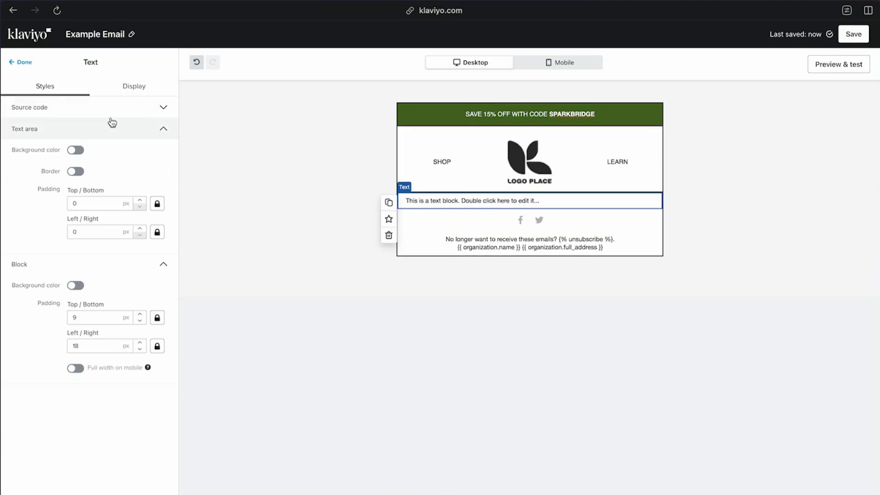
{"action": "double_click", "coordinate": [486, 201]}
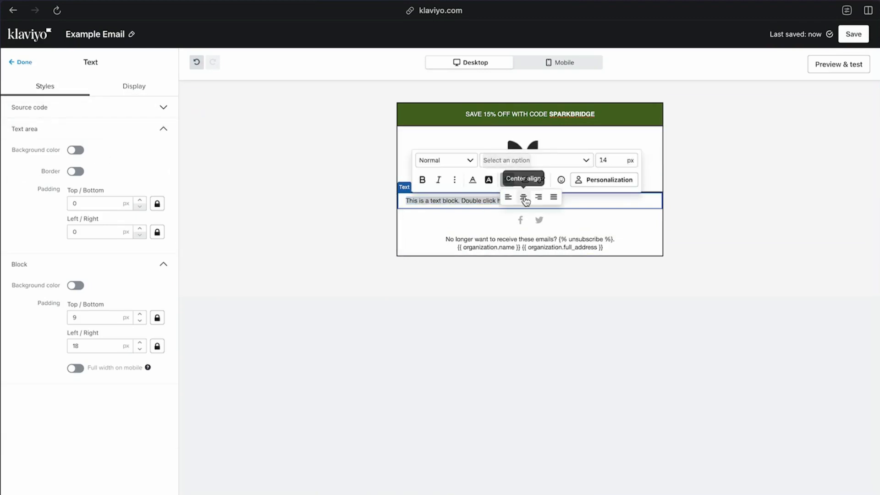
{"action": "left_click", "coordinate": [543, 161]}
{"action": "scroll", "coordinate": [552, 298], "scroll_direction": "down", "scroll_amount": 6}
{"action": "scroll", "coordinate": [536, 316], "scroll_direction": "down", "scroll_amount": 1}
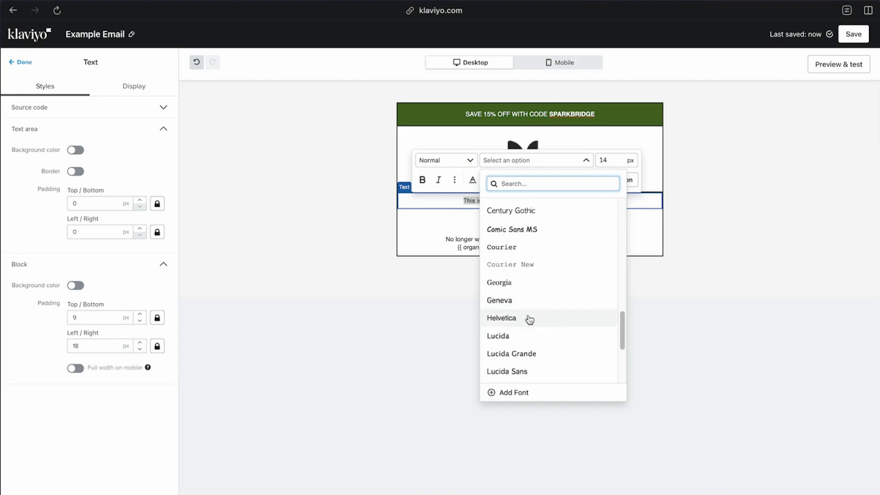
{"action": "left_click", "coordinate": [527, 318]}
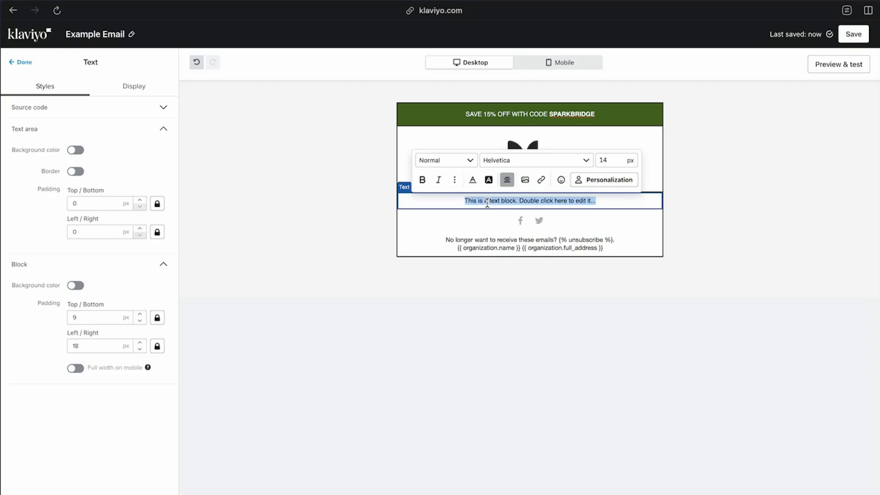
Replace the placeholder with a large headline reading "Feed Them Spark Bridge. Anything less is -- is less." and duplicate the text block
{"action": "type", "text": "Feed"}
{"action": "type", "text": "Them Spark Bridge. Anything less is -- is less."}
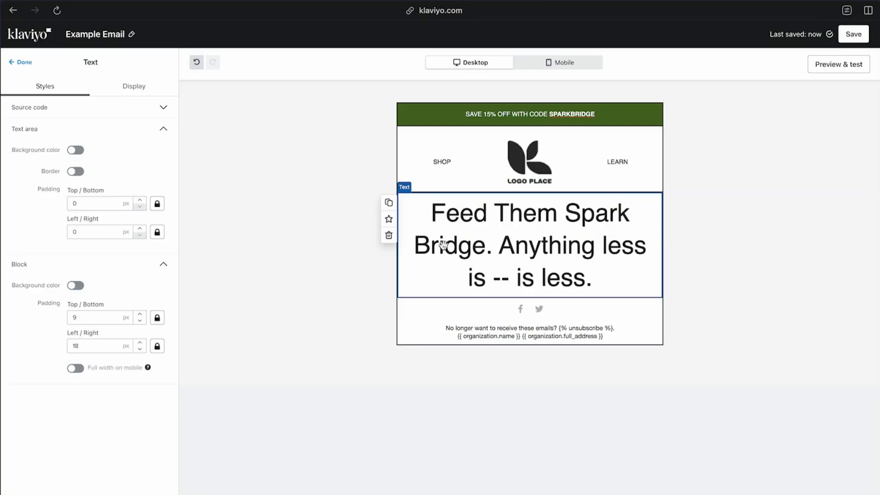
{"action": "left_click", "coordinate": [388, 202]}
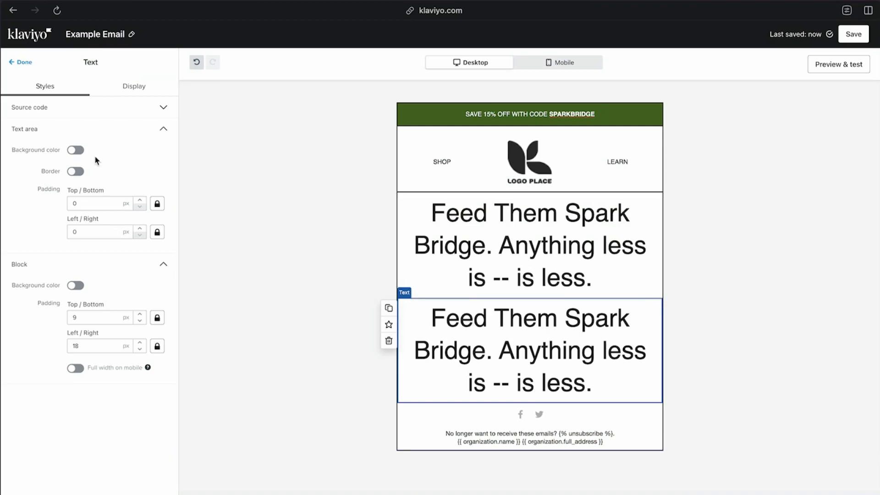
Replace the duplicated headline with "Take 15% off your first order with us." and set its font size to 20 px
{"action": "triple_click", "coordinate": [527, 337]}
{"action": "type", "text": "Take 15% off your first order with us."}
{"action": "key", "text": "ctrl+a"}
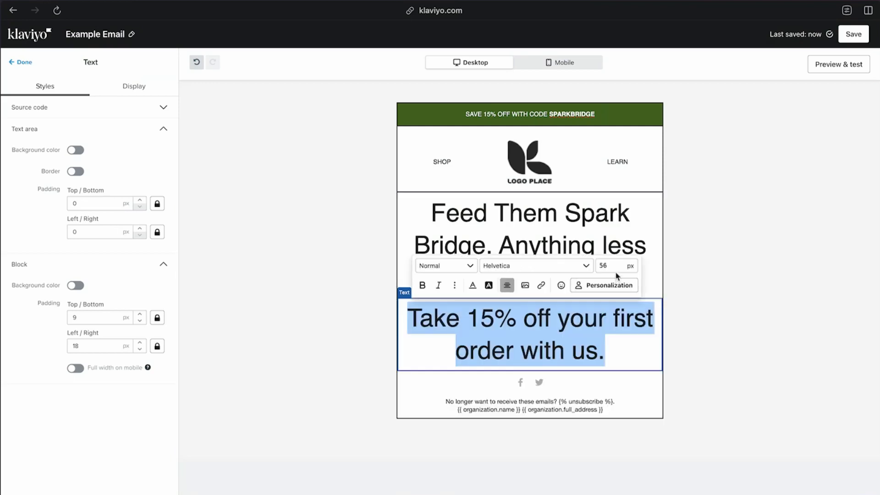
{"action": "double_click", "coordinate": [614, 269]}
{"action": "type", "text": "15"}
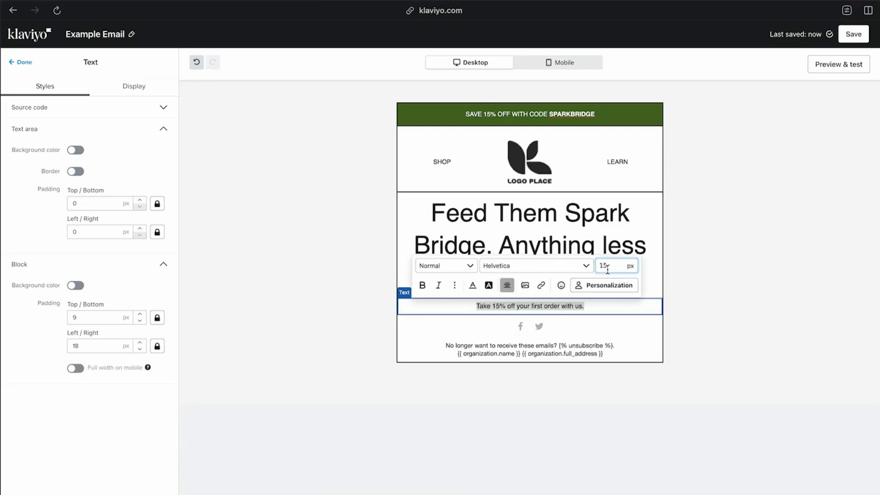
{"action": "left_click", "coordinate": [714, 270]}
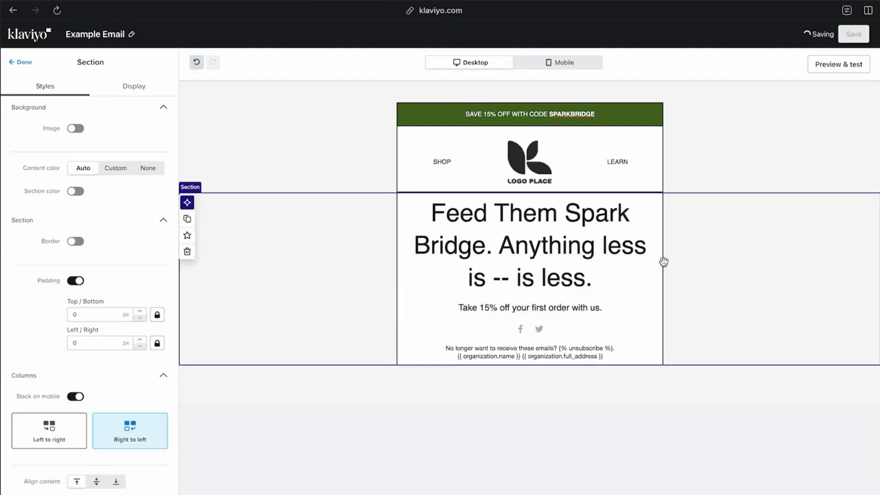
Italicize the word "less" that follows "Anything" in the headline
{"action": "left_click", "coordinate": [531, 245]}
{"action": "left_click", "coordinate": [646, 246]}
{"action": "double_click", "coordinate": [605, 250]}
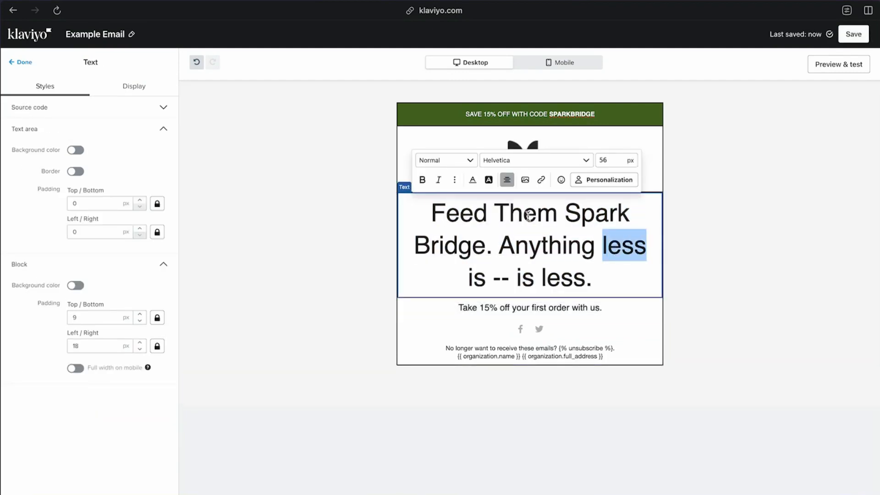
{"action": "left_click", "coordinate": [439, 180]}
{"action": "left_click", "coordinate": [750, 275]}
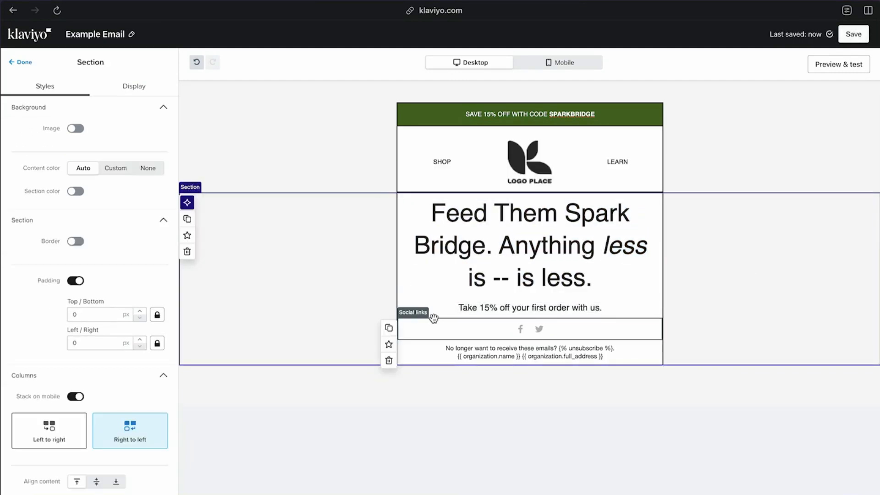
Replace the headline's double hyphen with an em dash and remove the extra "is" in front of it
{"action": "left_click", "coordinate": [506, 276]}
{"action": "double_click", "coordinate": [497, 277]}
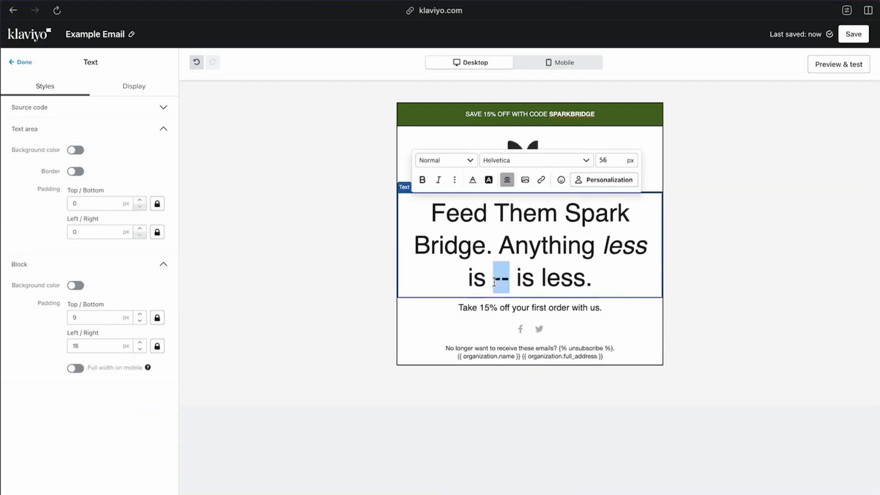
{"action": "type", "text": "—"}
{"action": "left_click", "coordinate": [740, 281]}
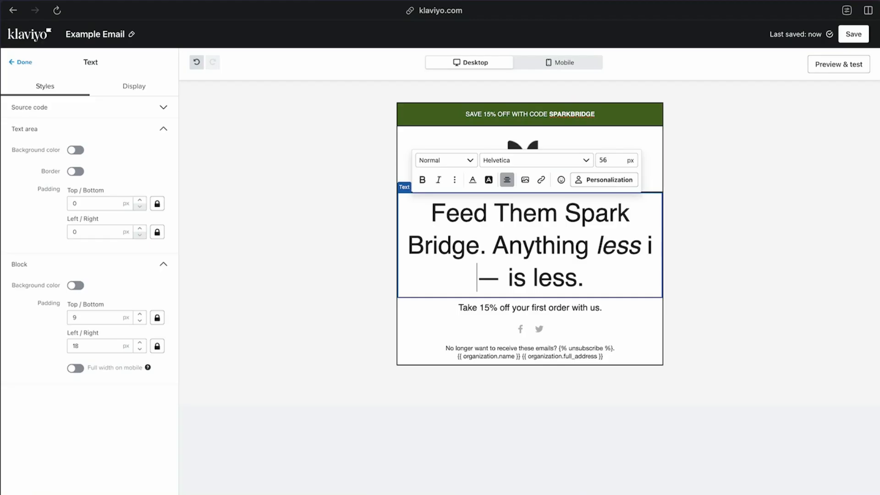
{"action": "key", "text": "BackSpace"}
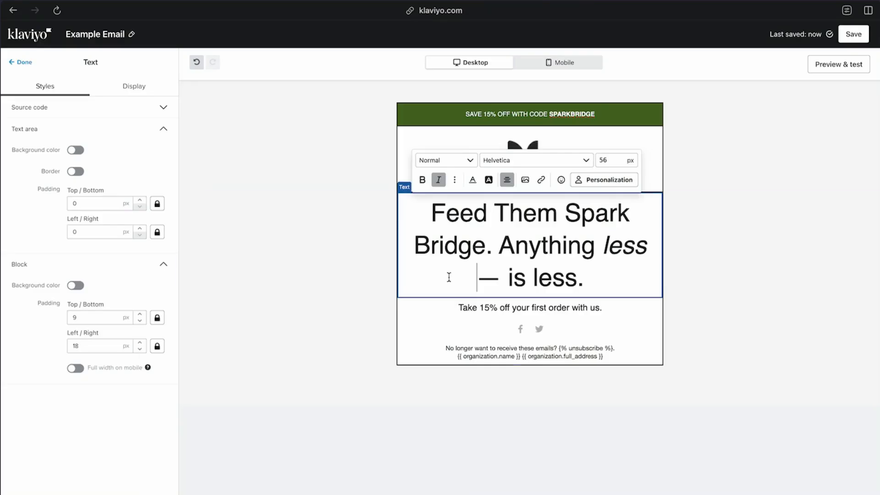
Start a new line before "Anything" and reduce the font size of both headline sentences so each fits on one line
{"action": "left_click", "coordinate": [501, 250]}
{"action": "key", "text": "Return"}
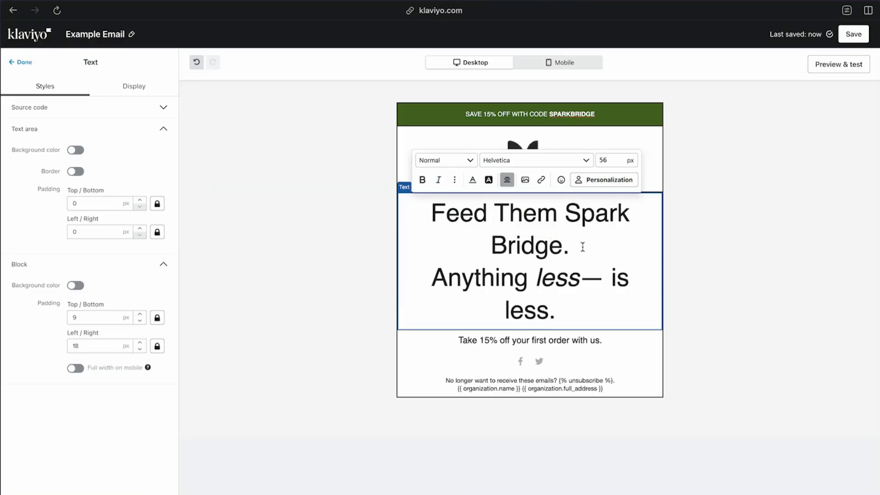
{"action": "left_click_drag", "start_coordinate": [583, 246], "coordinate": [431, 213]}
{"action": "double_click", "coordinate": [608, 161]}
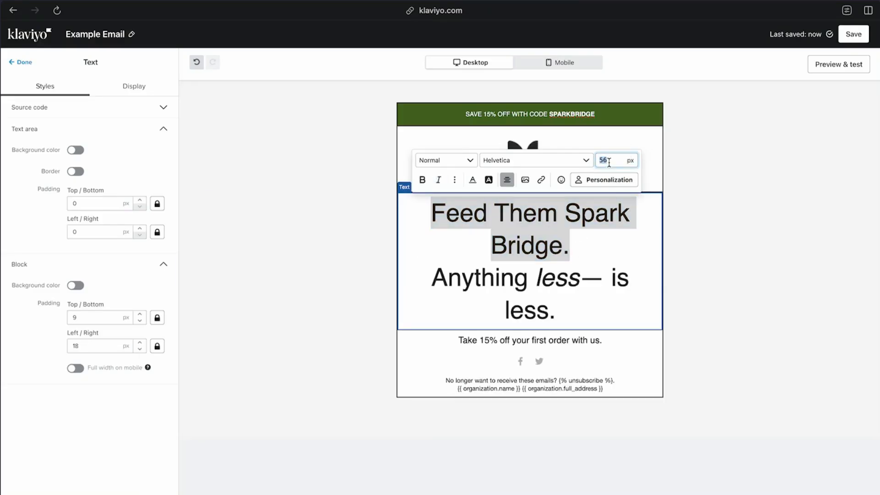
{"action": "type", "text": "51"}
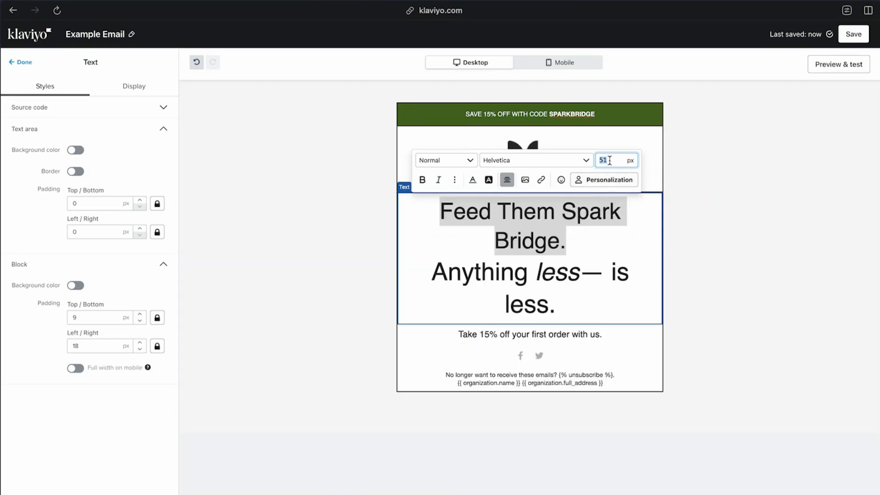
{"action": "left_click_drag", "start_coordinate": [567, 270], "coordinate": [436, 233]}
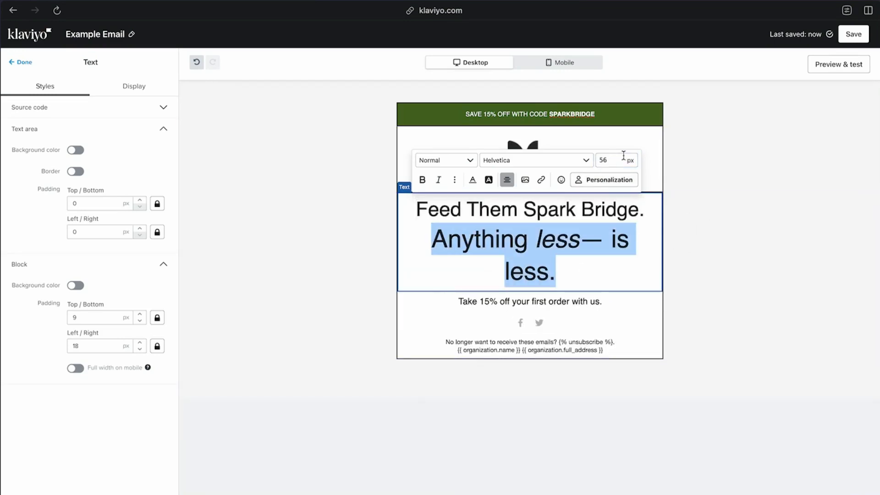
{"action": "double_click", "coordinate": [612, 160]}
{"action": "type", "text": "4"}
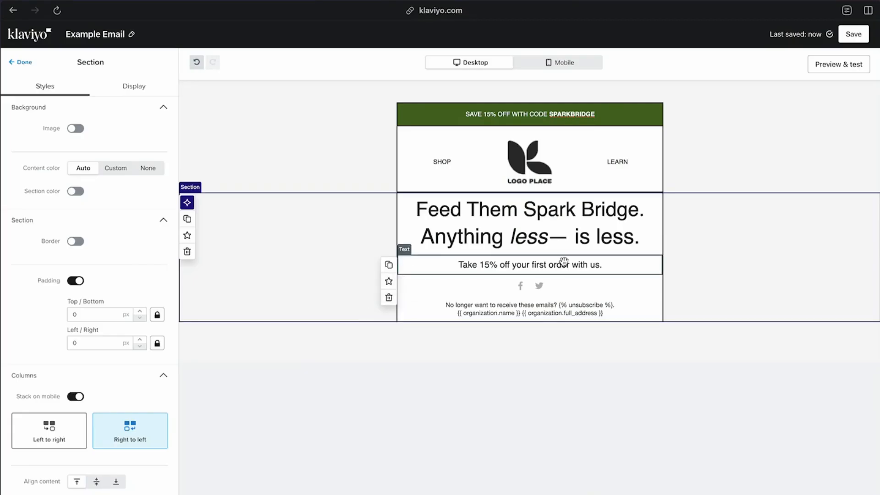
Change the offer line's ending to "with code SPARKBRIDGE." and make the code bold
{"action": "left_click", "coordinate": [563, 262]}
{"action": "left_click", "coordinate": [623, 261]}
{"action": "key", "text": "BackSpace"}
{"action": "key", "text": "BackSpace"}
{"action": "key", "text": "BackSpace"}
{"action": "type", "text": "code SPA"}
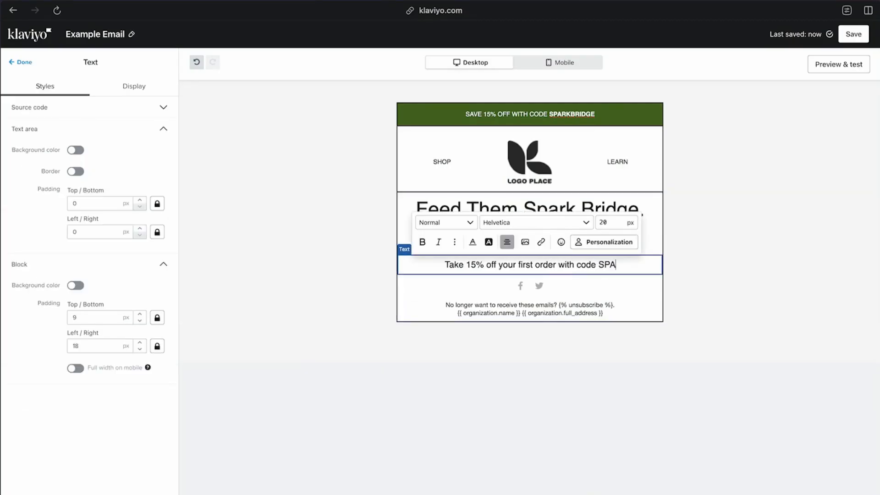
{"action": "type", "text": "RKBRIDGE."}
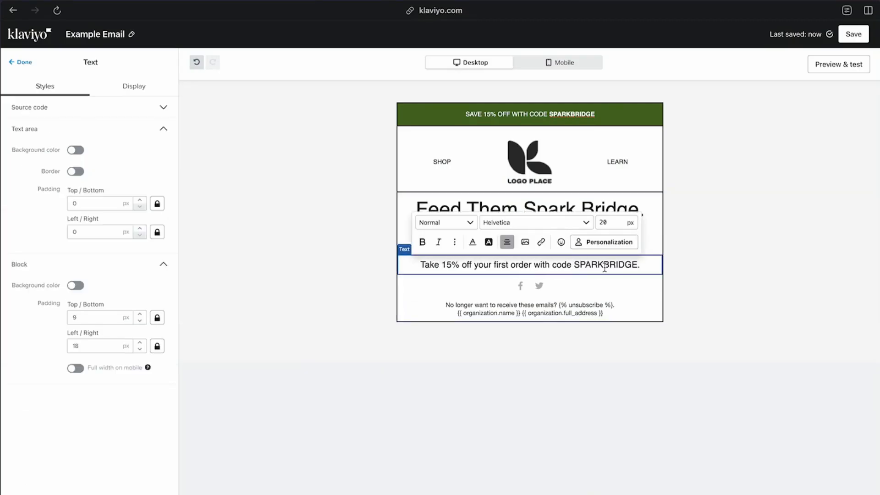
{"action": "left_click_drag", "start_coordinate": [573, 266], "coordinate": [641, 265]}
{"action": "left_click", "coordinate": [422, 242]}
{"action": "left_click", "coordinate": [726, 279]}
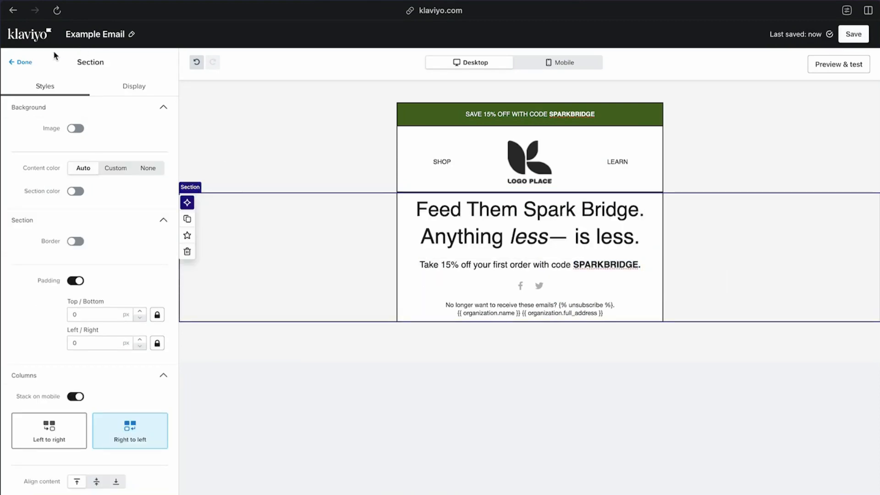
Add a spacer block below the offer line and set its height to 300 px
{"action": "left_click", "coordinate": [22, 62]}
{"action": "left_click_drag", "start_coordinate": [149, 270], "coordinate": [476, 263]}
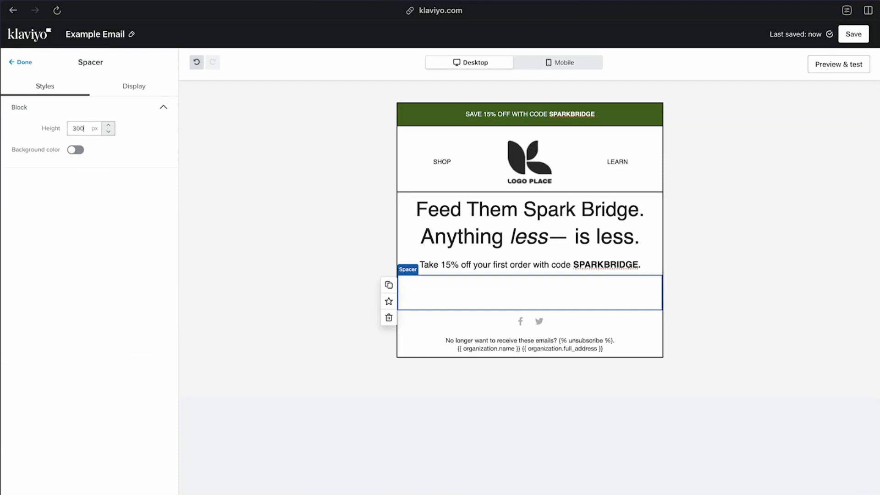
{"action": "left_click", "coordinate": [273, 273]}
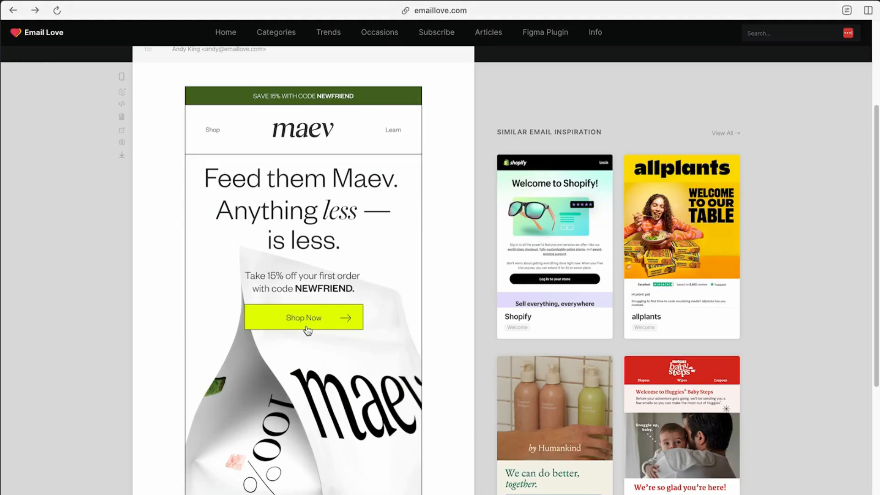
Check the hero image and button in the Maev reference on Email Love, and add a button block between the offer line and the spacer
{"action": "scroll", "coordinate": [308, 423], "scroll_direction": "down", "scroll_amount": 5}
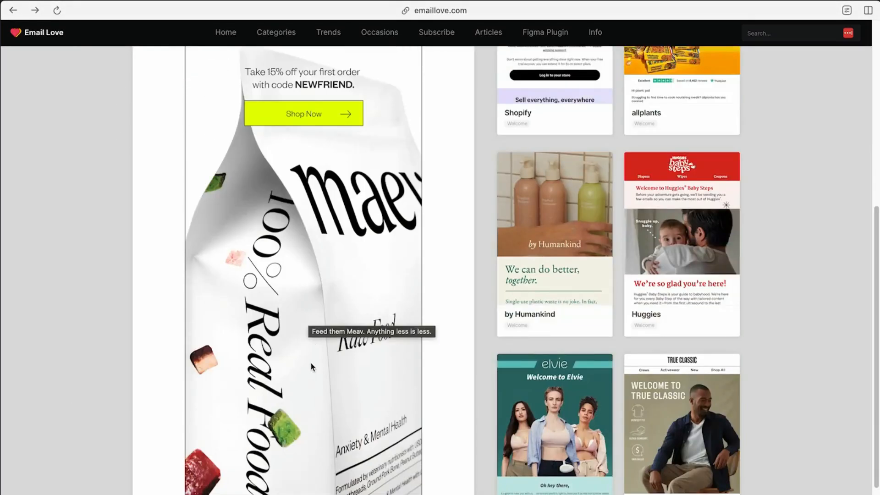
{"action": "scroll", "coordinate": [307, 328], "scroll_direction": "up", "scroll_amount": 2}
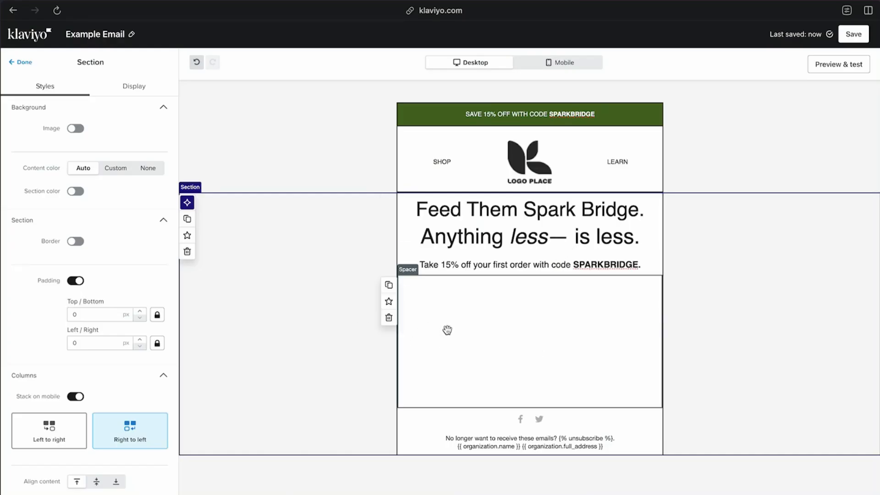
{"action": "left_click", "coordinate": [25, 66]}
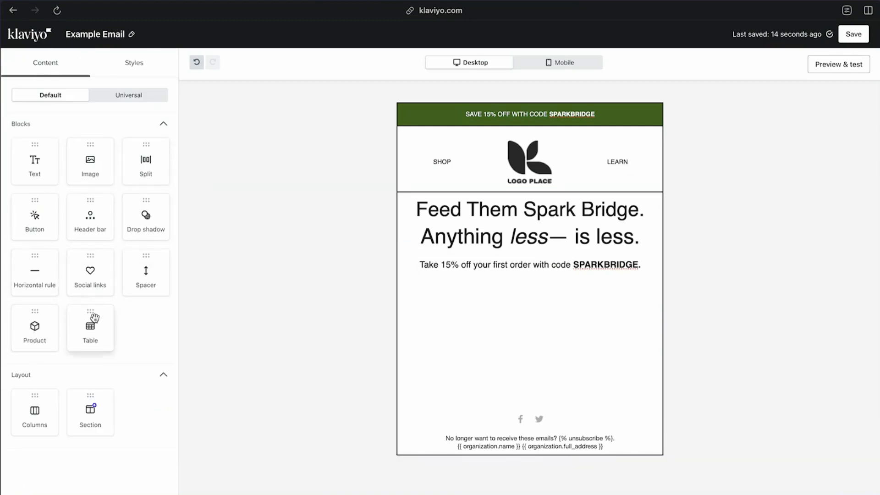
{"action": "left_click_drag", "start_coordinate": [38, 215], "coordinate": [632, 291]}
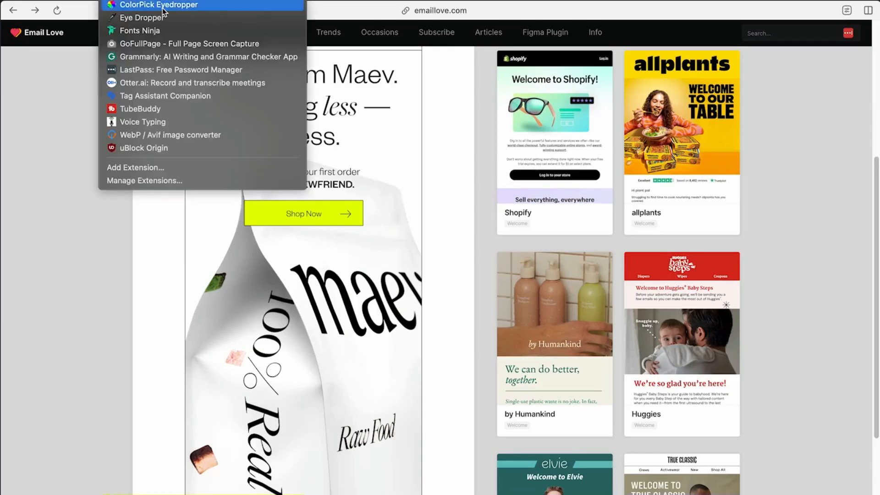
Sample the yellow of Maev's Shop Now button with ColorPick Eyedropper and apply #E5FF02 as the Klaviyo button's color
{"action": "left_click", "coordinate": [221, 15]}
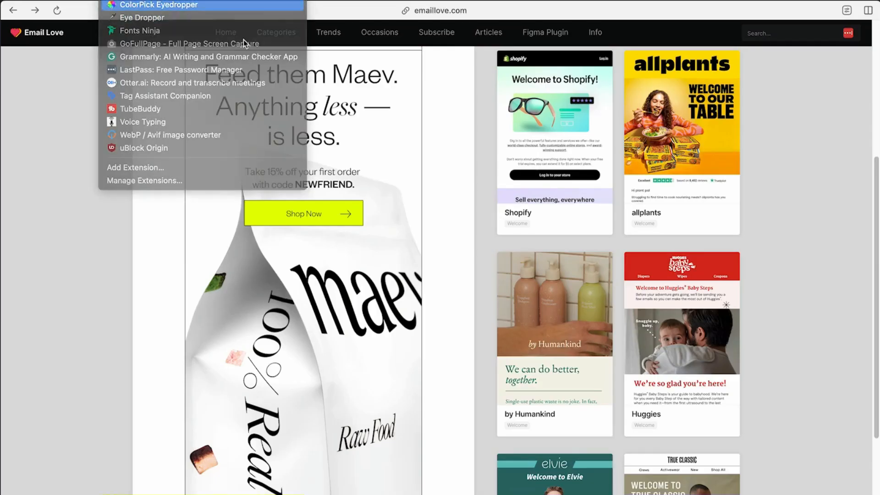
{"action": "left_click", "coordinate": [274, 214]}
{"action": "key", "text": "ctrl+c"}
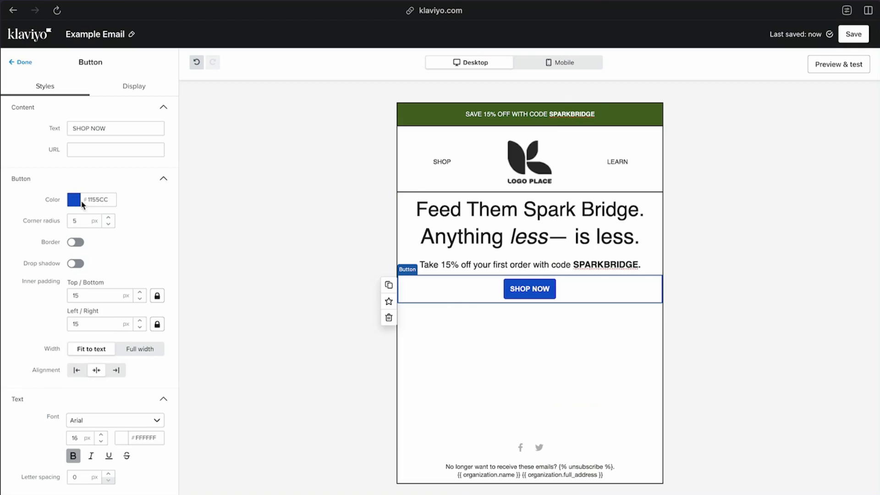
{"action": "left_click", "coordinate": [84, 201]}
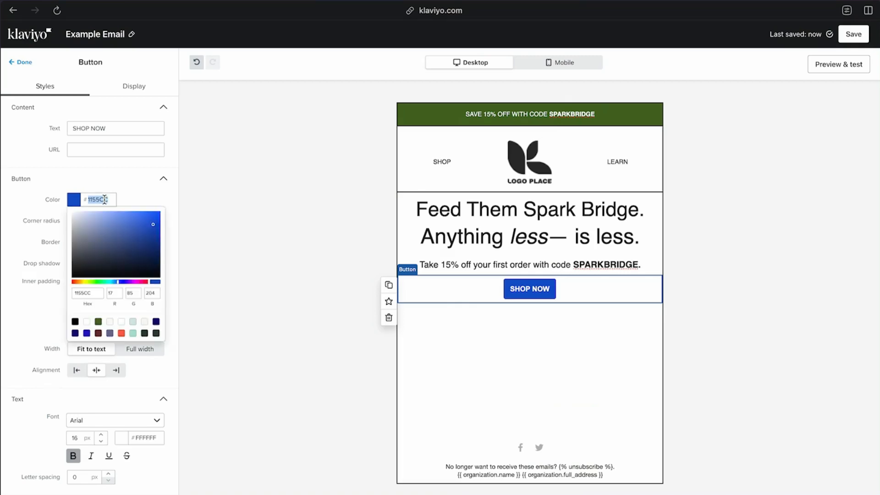
{"action": "key", "text": "ctrl+v"}
{"action": "left_click", "coordinate": [39, 306]}
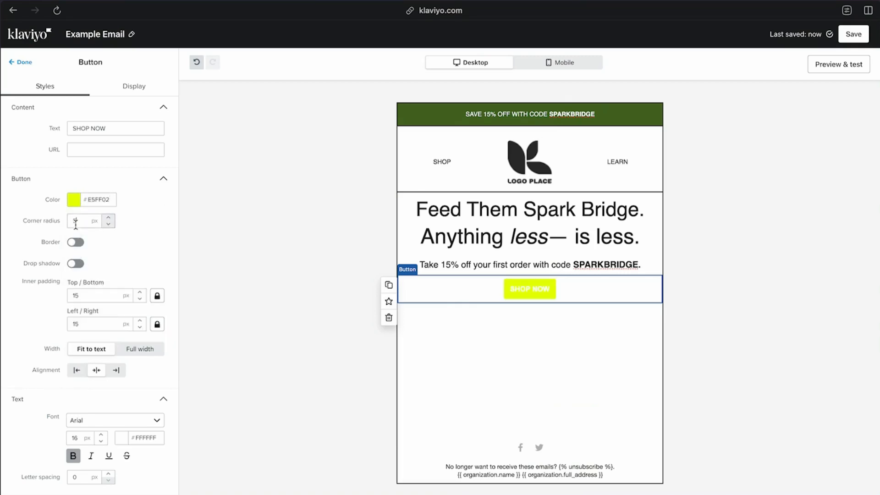
Set the button's corner radius to 0 px and its left/right inner padding to 45 px
{"action": "left_click", "coordinate": [80, 323]}
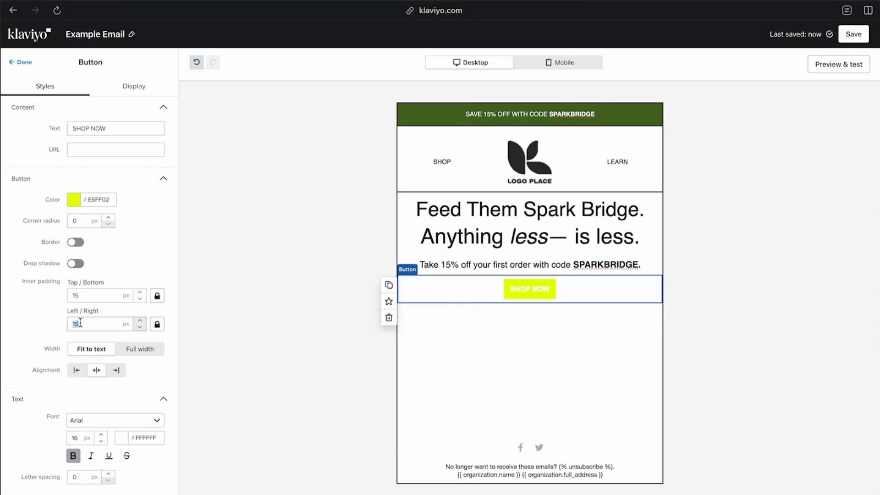
{"action": "left_click", "coordinate": [43, 339]}
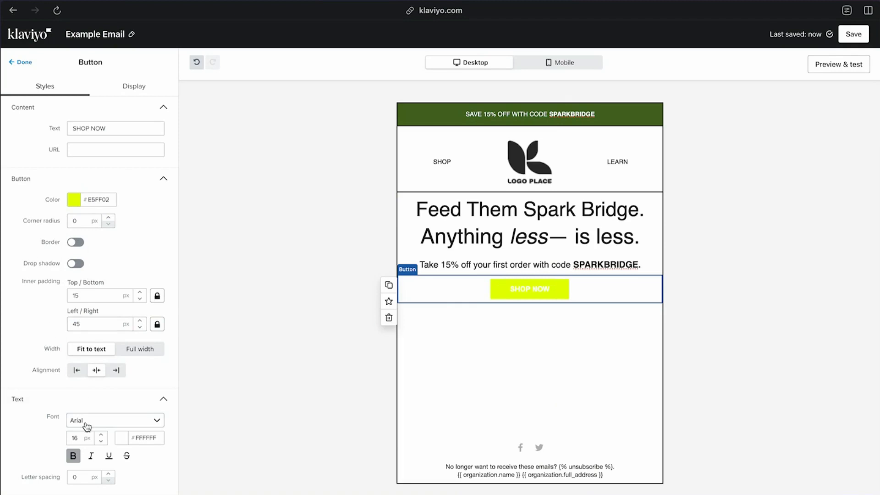
Set the button text's font to Helvetica and its color to black (#000000)
{"action": "left_click", "coordinate": [104, 421]}
{"action": "scroll", "coordinate": [102, 355], "scroll_direction": "down", "scroll_amount": 1}
{"action": "left_click", "coordinate": [99, 316]}
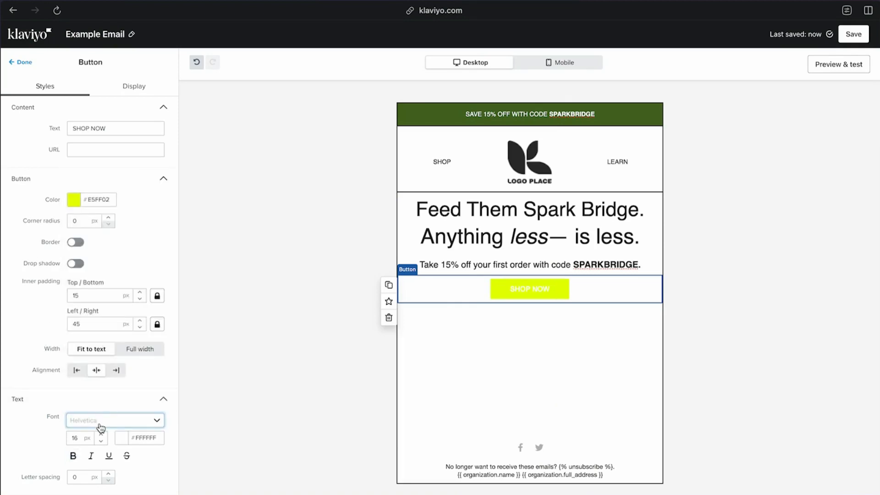
{"action": "left_click", "coordinate": [126, 442]}
{"action": "left_click_drag", "start_coordinate": [130, 467], "coordinate": [51, 493]}
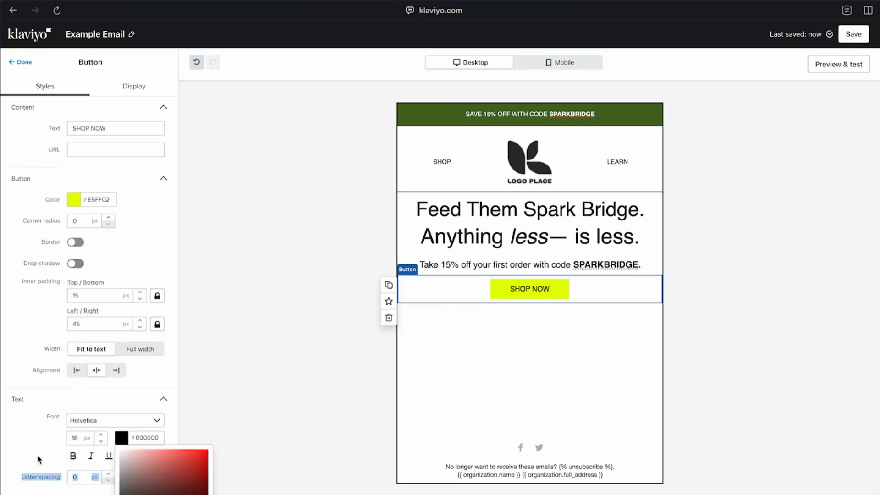
{"action": "left_click", "coordinate": [37, 435]}
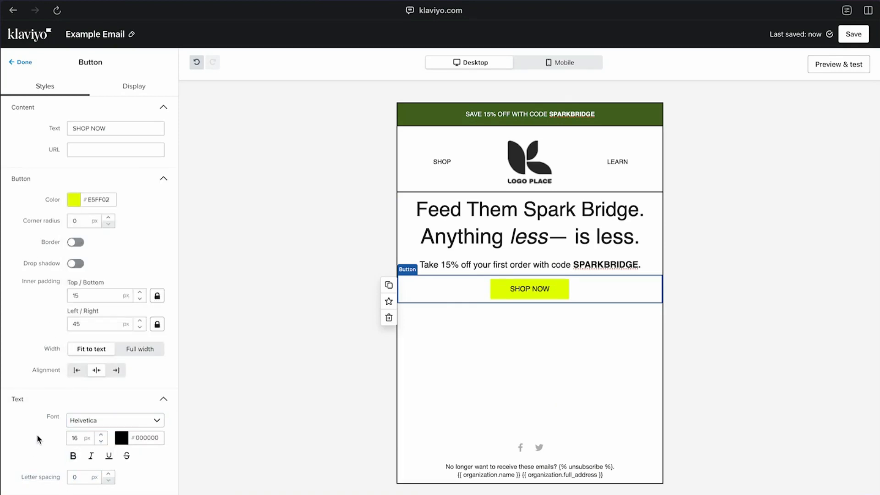
Set the button text's size to 14 px and its letter spacing to 1 px
{"action": "left_click", "coordinate": [101, 441]}
{"action": "left_click", "coordinate": [100, 441]}
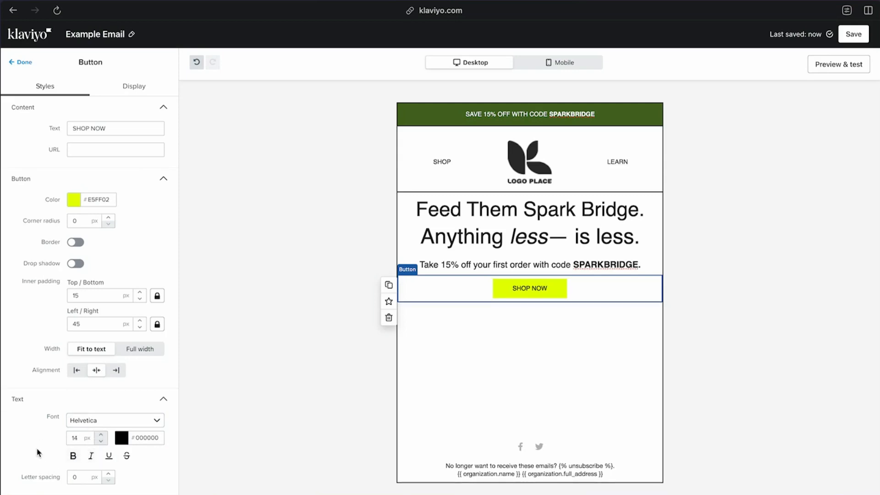
{"action": "scroll", "coordinate": [87, 449], "scroll_direction": "down", "scroll_amount": 1}
{"action": "left_click", "coordinate": [108, 443]}
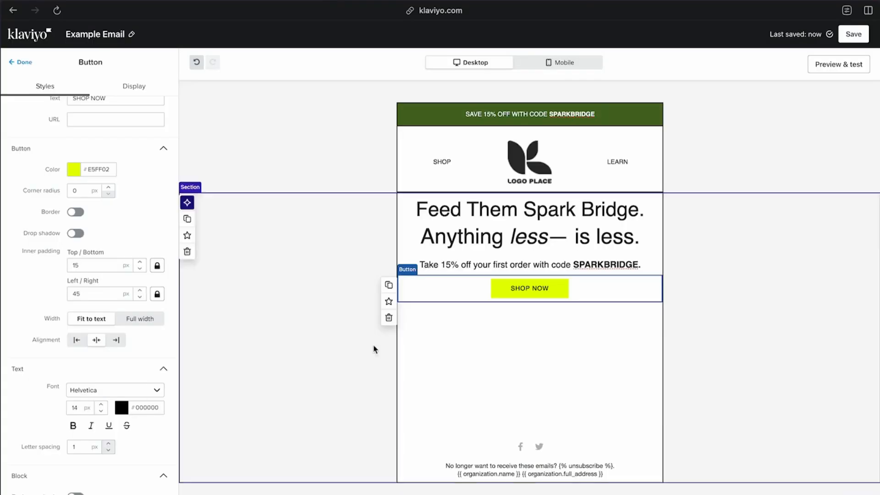
Examine the lower hero image and footer of the Maev reference email on Email Love
{"action": "left_click", "coordinate": [115, 98]}
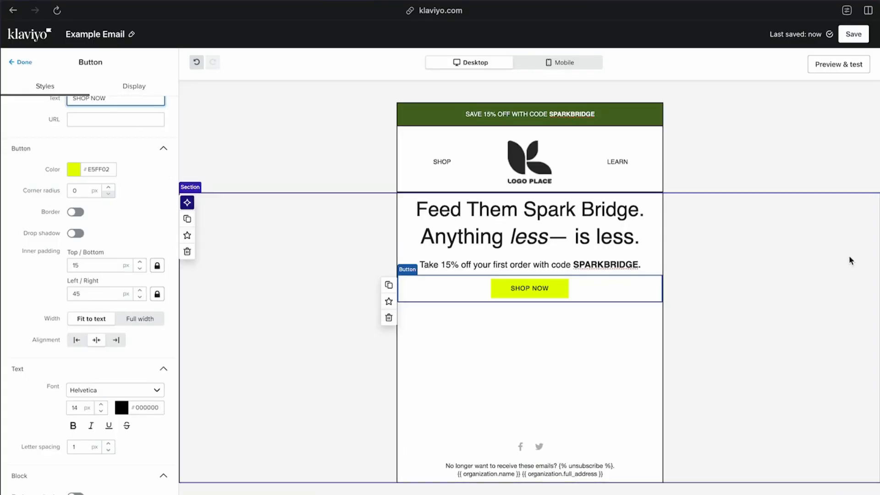
{"action": "left_click", "coordinate": [504, 311]}
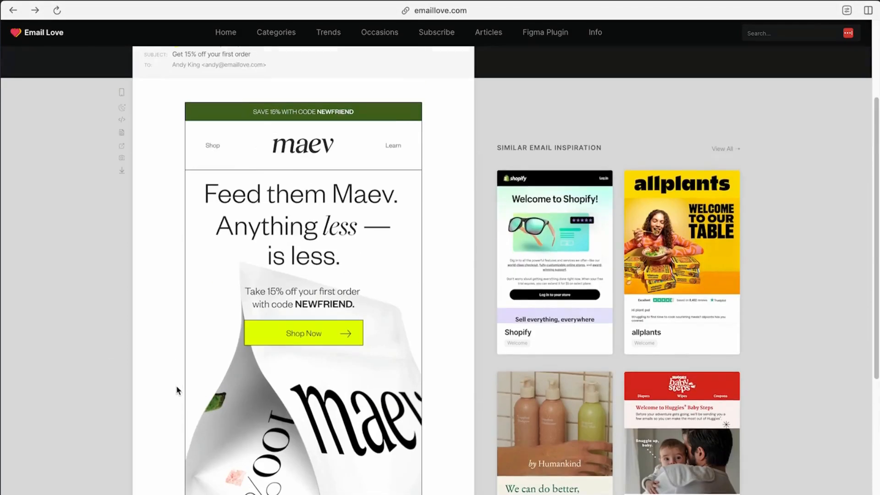
{"action": "scroll", "coordinate": [178, 390], "scroll_direction": "down", "scroll_amount": 5}
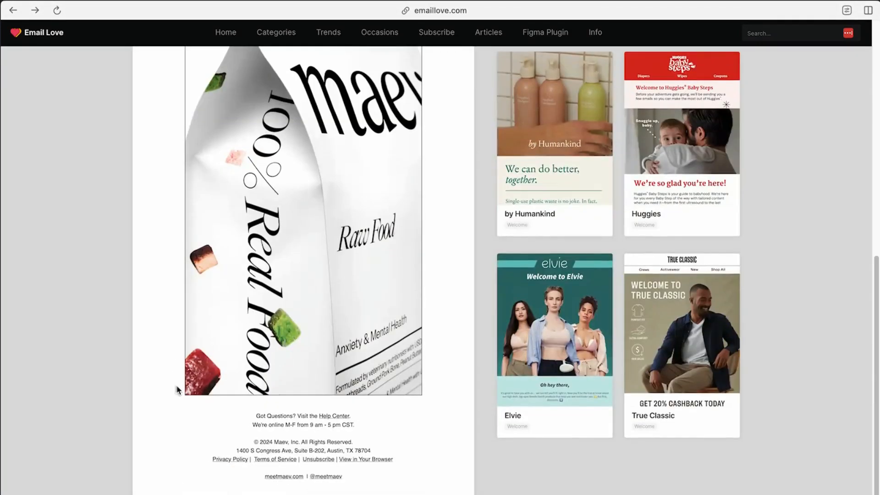
Compare the footer links and product bag hero image in the Maev reference email
{"action": "scroll", "coordinate": [279, 376], "scroll_direction": "down", "scroll_amount": 2}
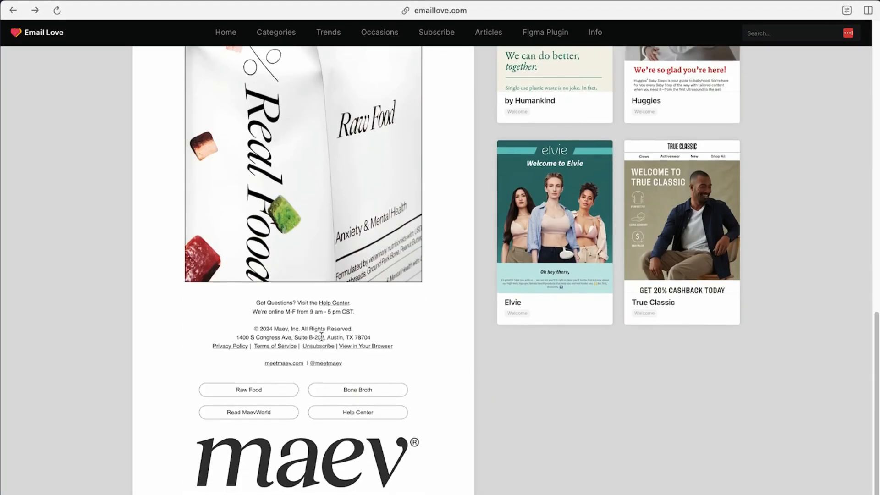
{"action": "scroll", "coordinate": [276, 389], "scroll_direction": "up", "scroll_amount": 4}
{"action": "scroll", "coordinate": [310, 227], "scroll_direction": "up", "scroll_amount": 4}
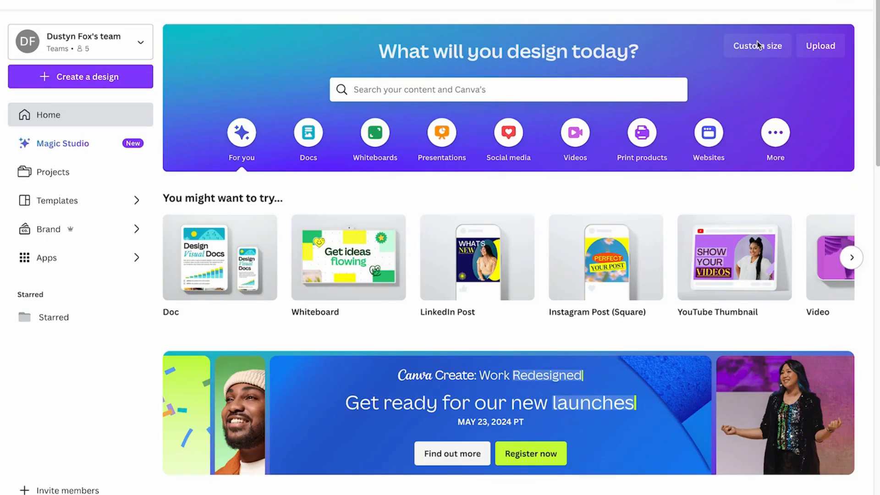
Switch to Canva and create a new custom-size design of 600 × 700 px
{"action": "left_click", "coordinate": [752, 46]}
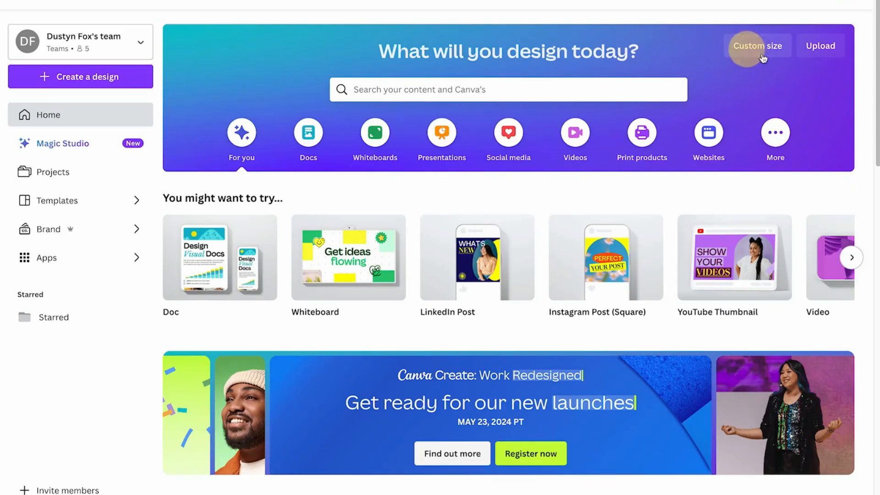
{"action": "double_click", "coordinate": [617, 102]}
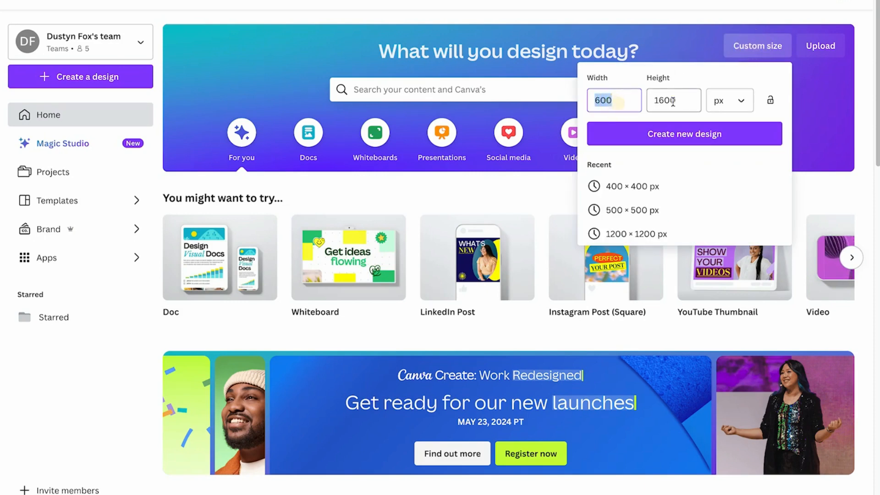
{"action": "double_click", "coordinate": [674, 102]}
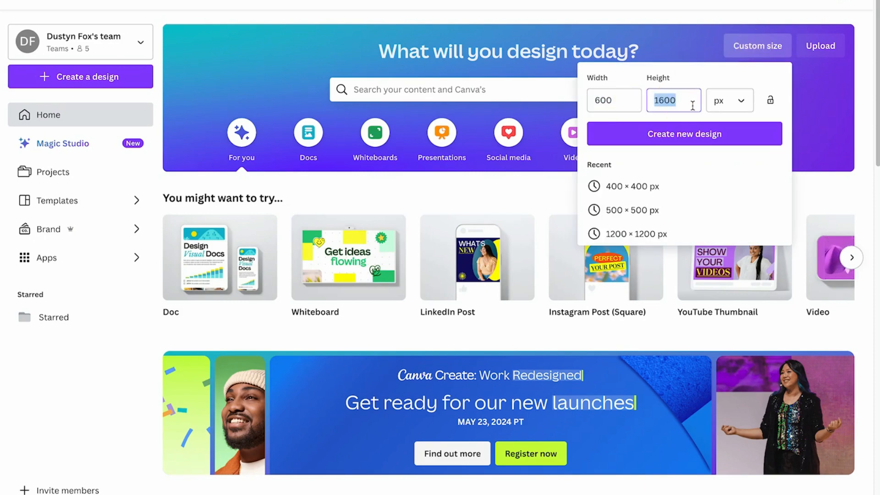
{"action": "type", "text": "700"}
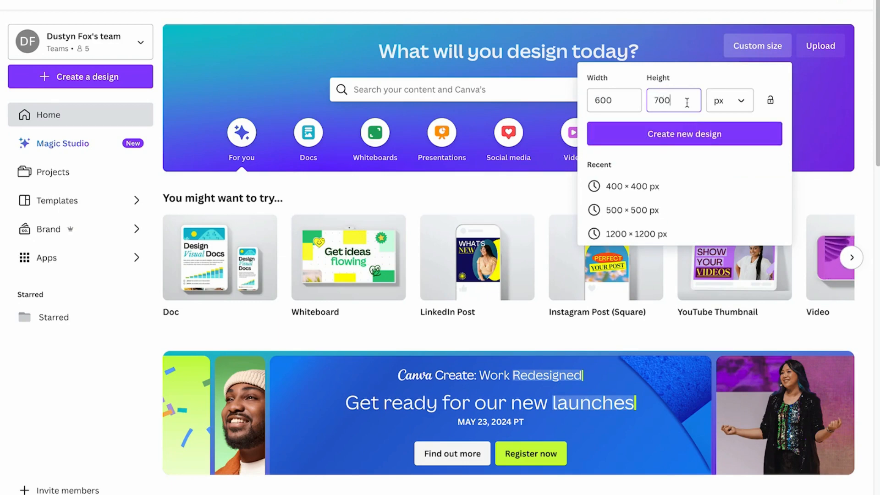
{"action": "left_click", "coordinate": [663, 134]}
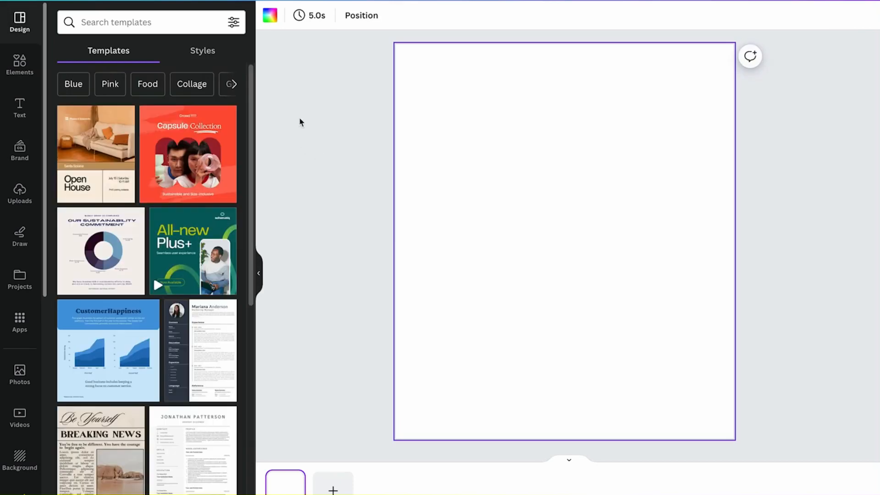
Search Unsplash for makeup photos and download the one of hands holding an open eyeshadow palette and a brush
{"action": "left_click", "coordinate": [379, 231]}
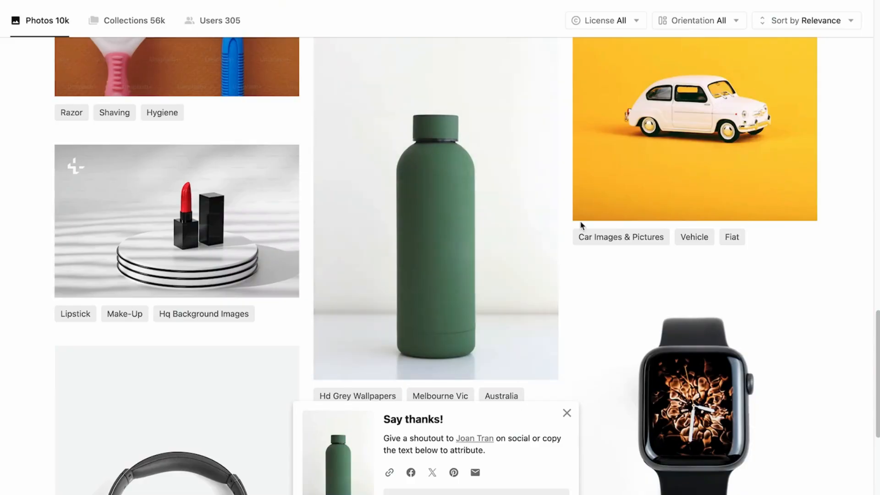
{"action": "scroll", "coordinate": [833, 206], "scroll_direction": "up", "scroll_amount": 10}
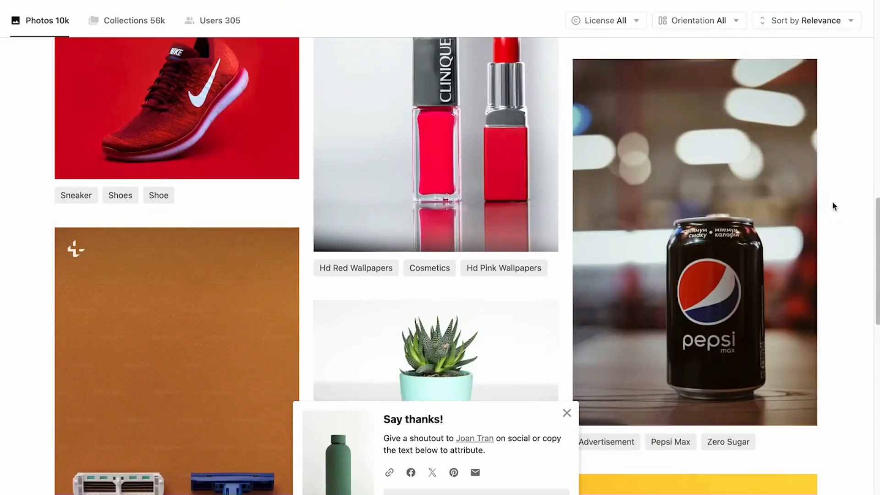
{"action": "scroll", "coordinate": [833, 206], "scroll_direction": "up", "scroll_amount": 13}
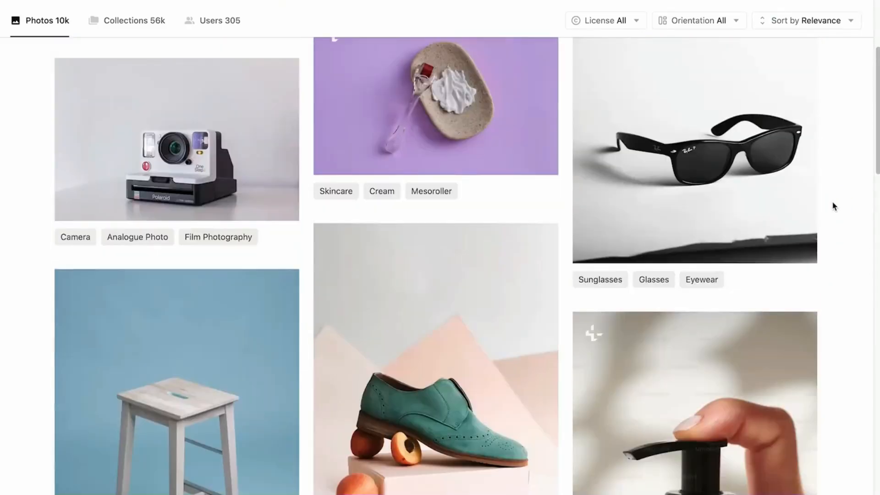
{"action": "scroll", "coordinate": [833, 206], "scroll_direction": "up", "scroll_amount": 8}
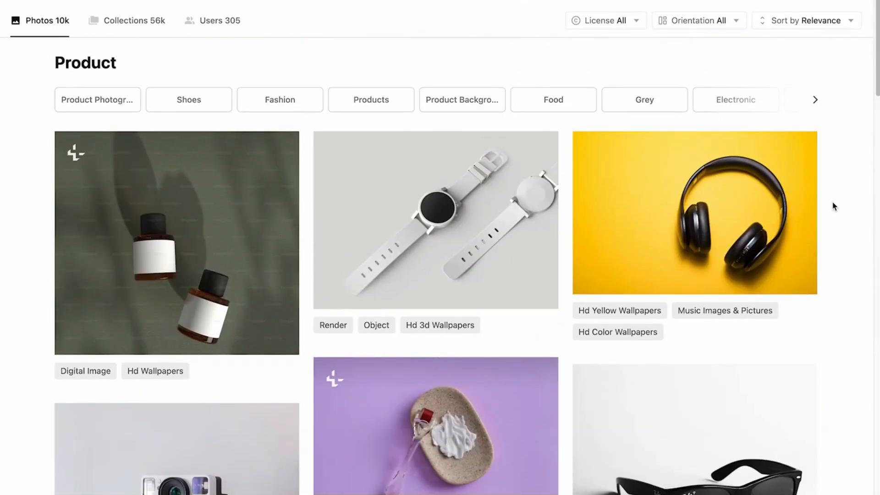
{"action": "scroll", "coordinate": [833, 206], "scroll_direction": "down", "scroll_amount": 4}
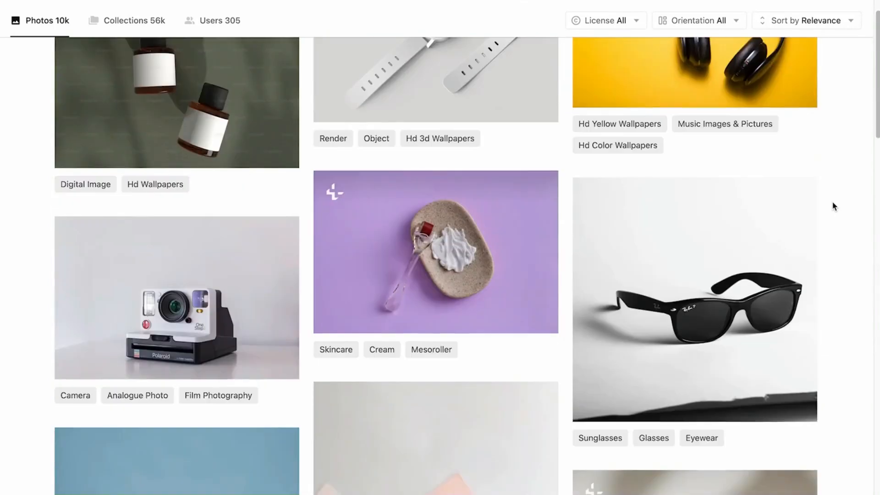
{"action": "scroll", "coordinate": [832, 206], "scroll_direction": "up", "scroll_amount": 4}
{"action": "left_click", "coordinate": [354, 0]}
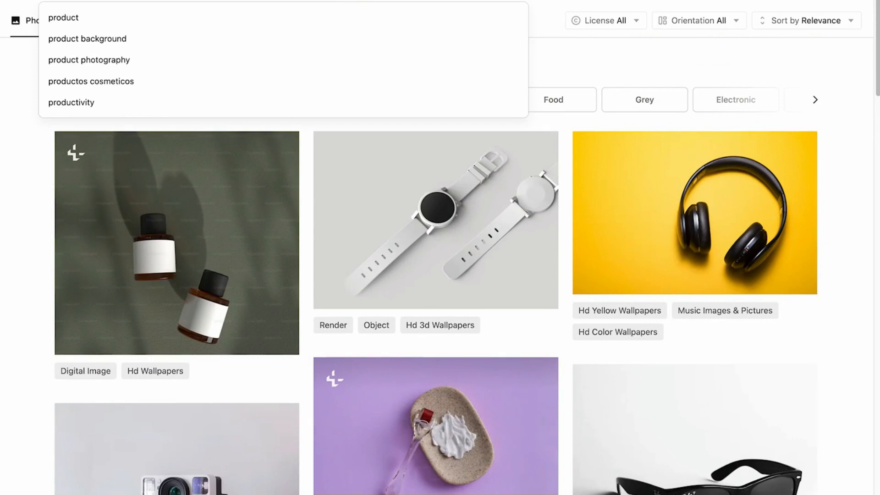
{"action": "type", "text": "makeup"}
{"action": "key", "text": "Return"}
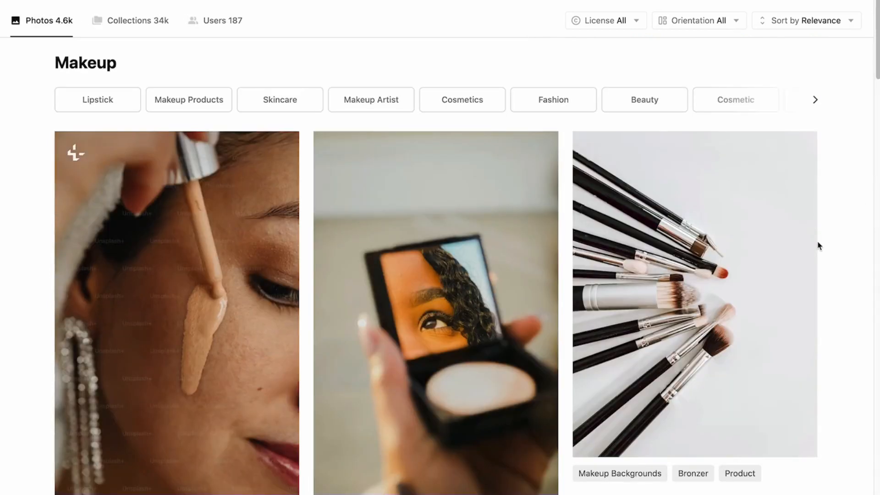
{"action": "scroll", "coordinate": [390, 279], "scroll_direction": "down", "scroll_amount": 10}
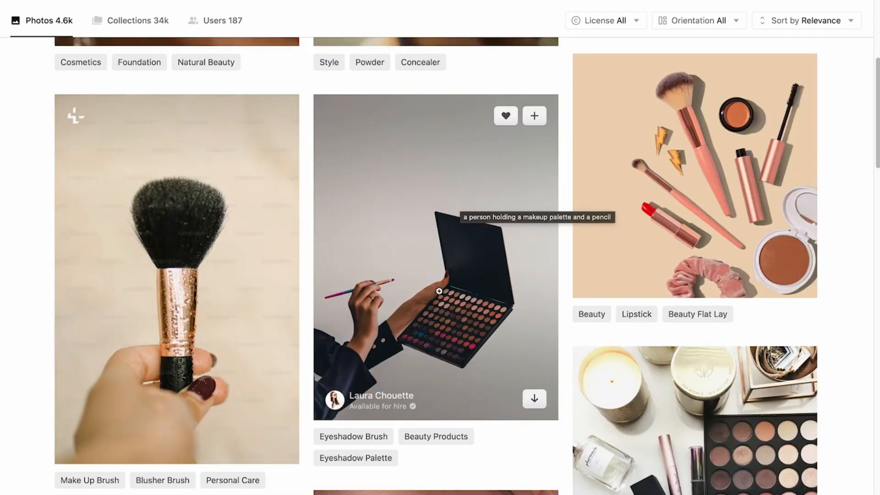
{"action": "left_click", "coordinate": [534, 398]}
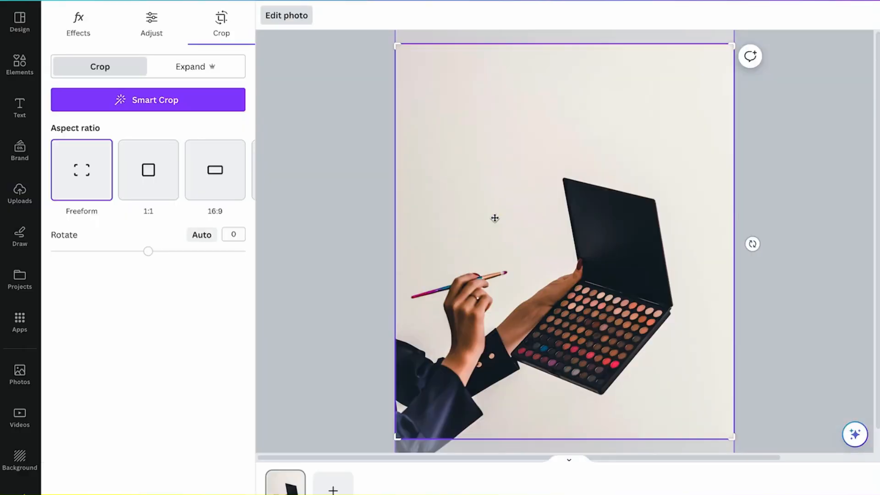
{"action": "mouse_move", "coordinate": [442, 357]}
{"action": "left_mouse_down"}
{"action": "mouse_move", "coordinate": [443, 330]}
{"action": "mouse_move", "coordinate": [441, 358]}
{"action": "left_mouse_up"}
{"action": "left_click", "coordinate": [197, 494]}
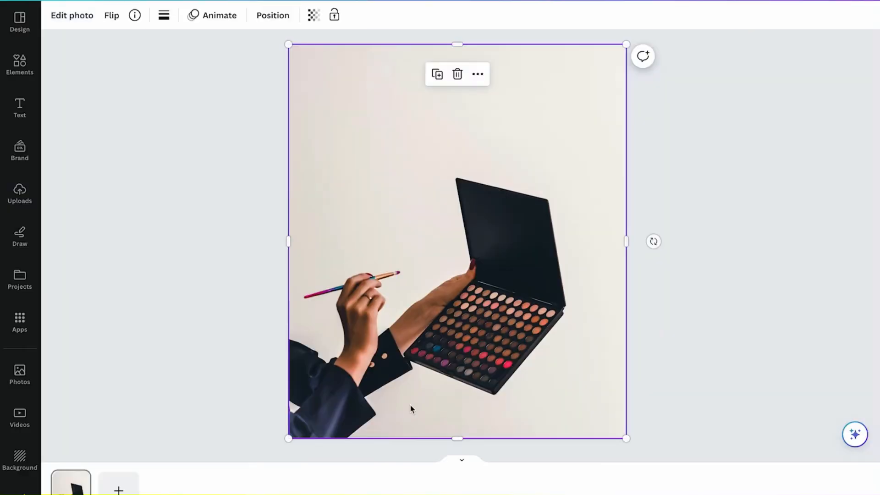
{"action": "double_click", "coordinate": [386, 376]}
{"action": "scroll", "coordinate": [402, 422], "scroll_direction": "down", "scroll_amount": 1}
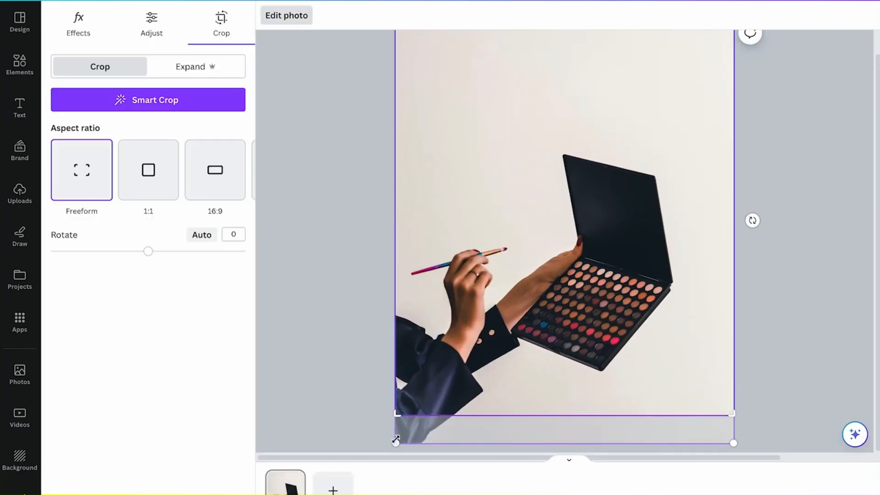
{"action": "left_click_drag", "start_coordinate": [396, 439], "coordinate": [320, 462]}
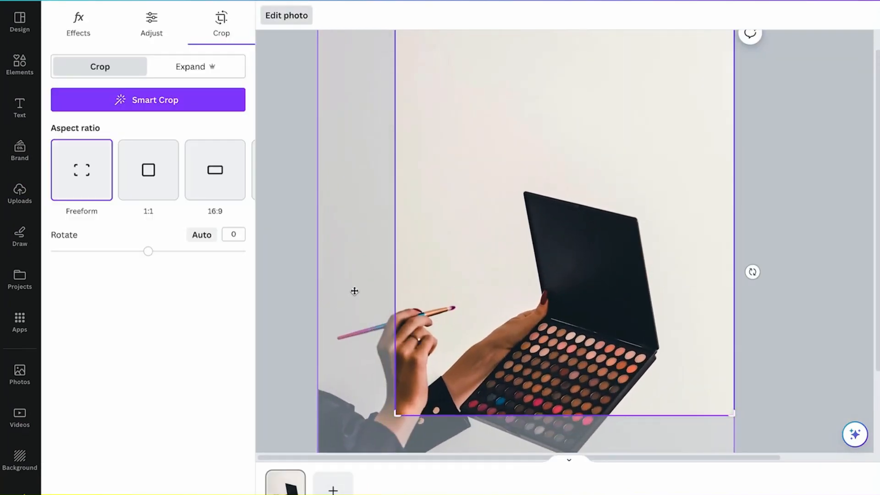
{"action": "left_click_drag", "start_coordinate": [354, 291], "coordinate": [344, 166]}
{"action": "scroll", "coordinate": [338, 328], "scroll_direction": "down", "scroll_amount": 3}
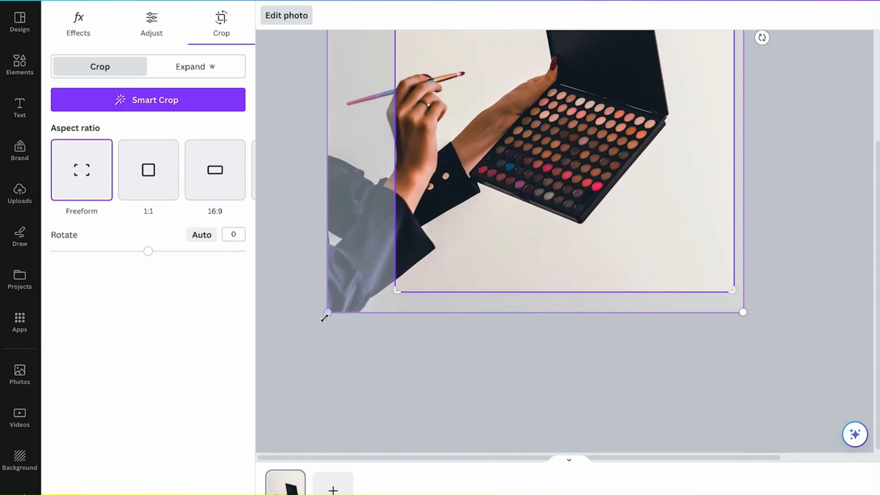
{"action": "left_click_drag", "start_coordinate": [325, 318], "coordinate": [206, 455]}
{"action": "scroll", "coordinate": [463, 310], "scroll_direction": "up", "scroll_amount": 1}
{"action": "left_click_drag", "start_coordinate": [365, 353], "coordinate": [349, 353]}
{"action": "left_click", "coordinate": [746, 298]}
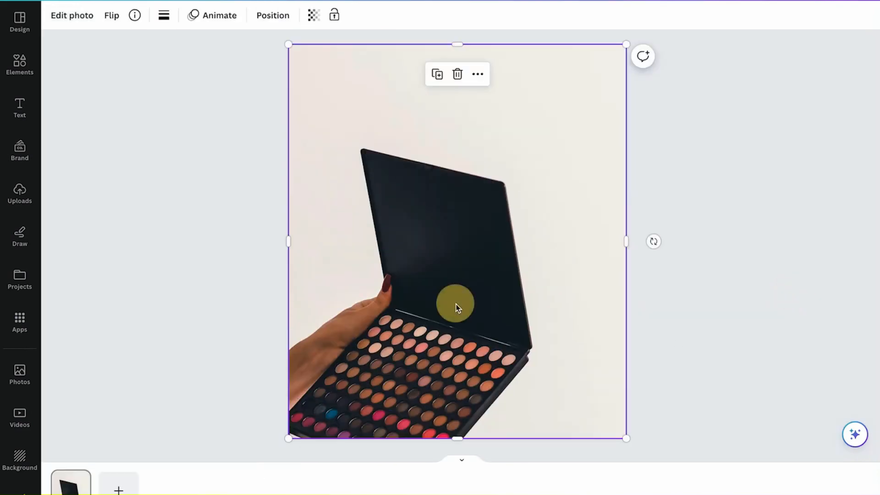
{"action": "key", "text": "Delete"}
Place the palette photo on the blank Canva page again, stretch its frame past the side and bottom edges, and shift it left
{"action": "left_click", "coordinate": [21, 66]}
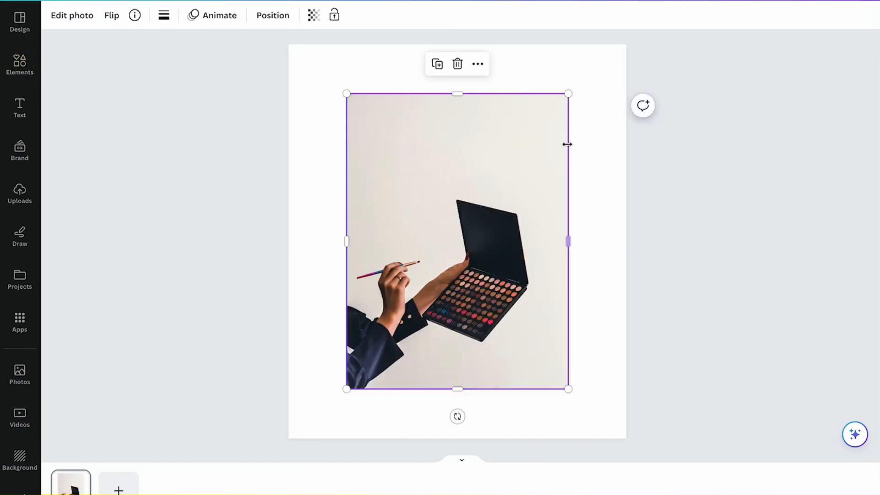
{"action": "left_click_drag", "start_coordinate": [567, 144], "coordinate": [683, 133]}
{"action": "left_click_drag", "start_coordinate": [347, 183], "coordinate": [240, 182]}
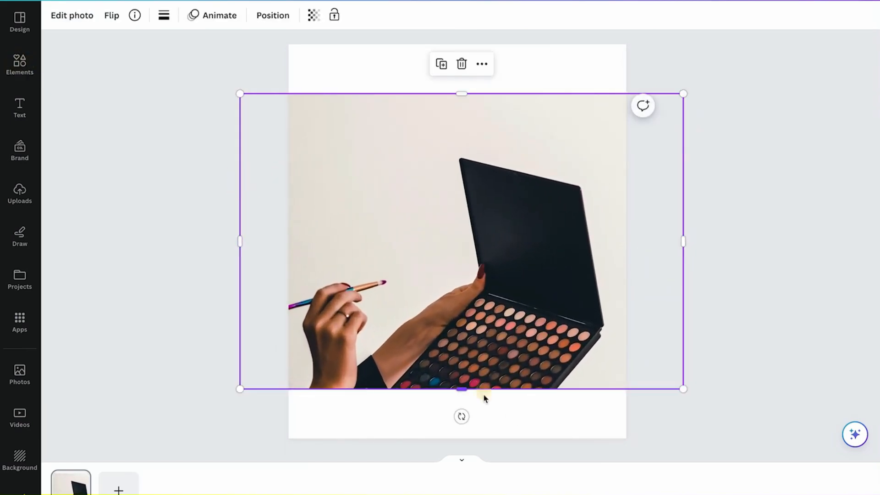
{"action": "left_click_drag", "start_coordinate": [462, 389], "coordinate": [463, 458]}
{"action": "left_click_drag", "start_coordinate": [516, 370], "coordinate": [424, 364]}
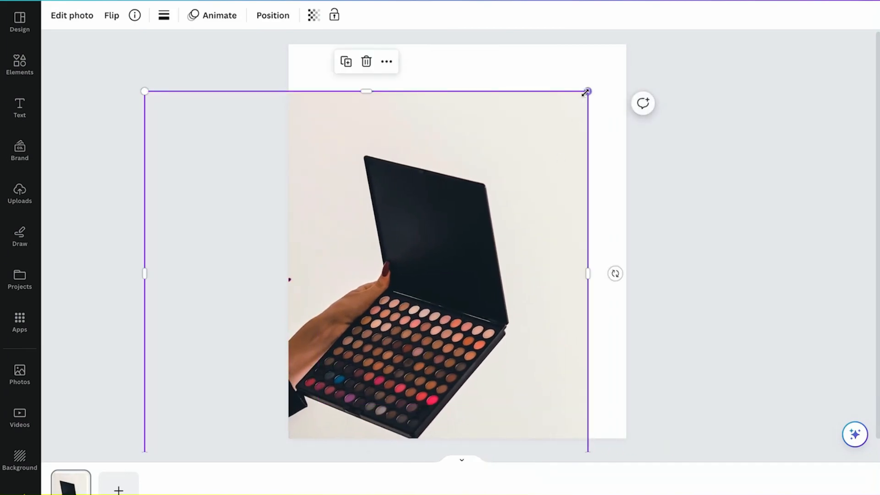
Enlarge and reposition the palette photo so it covers the whole page down to the bottom edge
{"action": "left_click_drag", "start_coordinate": [585, 92], "coordinate": [728, 1]}
{"action": "left_click_drag", "start_coordinate": [578, 207], "coordinate": [519, 204]}
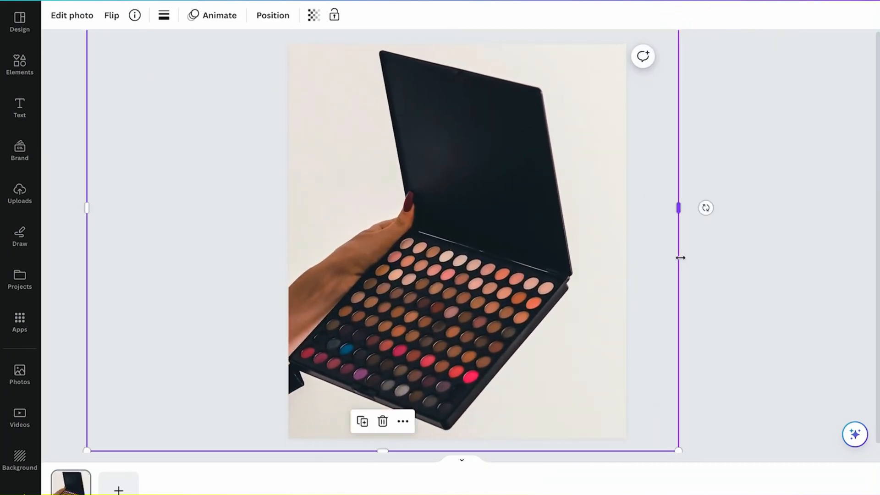
{"action": "left_click_drag", "start_coordinate": [680, 258], "coordinate": [858, 227]}
{"action": "left_click_drag", "start_coordinate": [575, 277], "coordinate": [475, 236]}
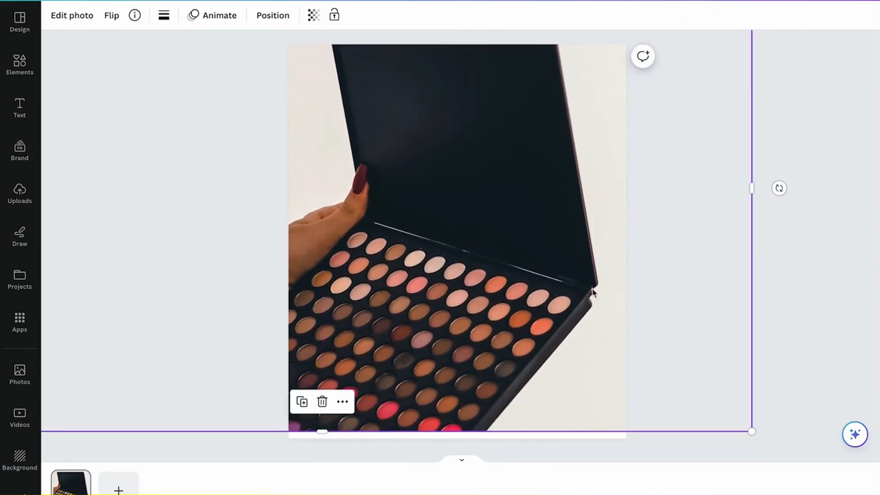
{"action": "left_click_drag", "start_coordinate": [561, 429], "coordinate": [560, 444]}
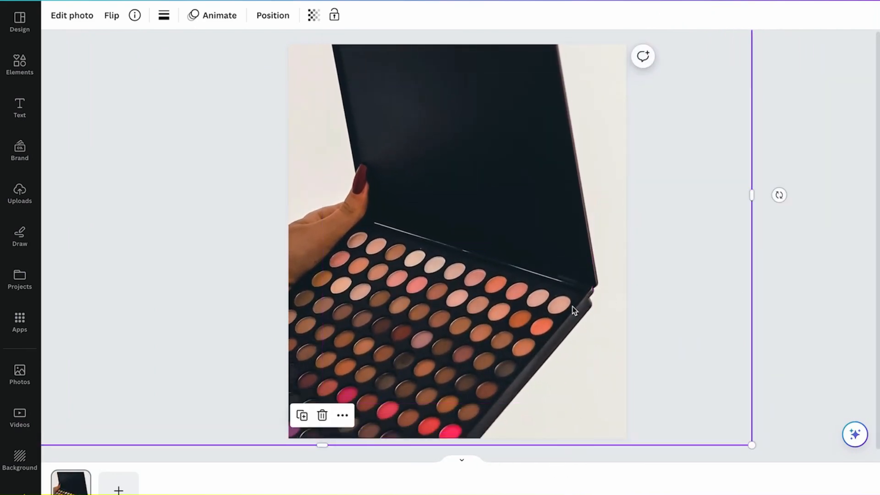
Shrink and reposition the photo so the full open palette lid and the hand fit within the page, aligned to the top edge
{"action": "left_click_drag", "start_coordinate": [529, 171], "coordinate": [508, 310]}
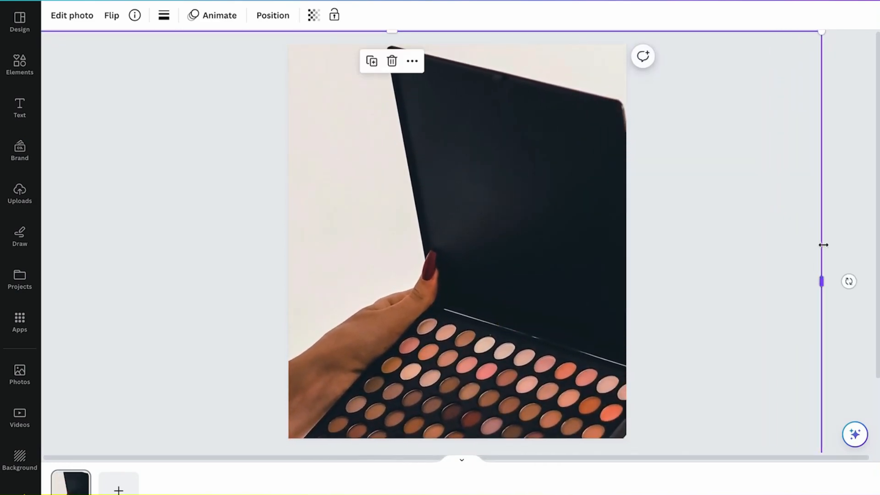
{"action": "left_click_drag", "start_coordinate": [822, 243], "coordinate": [738, 251]}
{"action": "left_click_drag", "start_coordinate": [737, 32], "coordinate": [696, 44]}
{"action": "left_click_drag", "start_coordinate": [614, 166], "coordinate": [606, 167]}
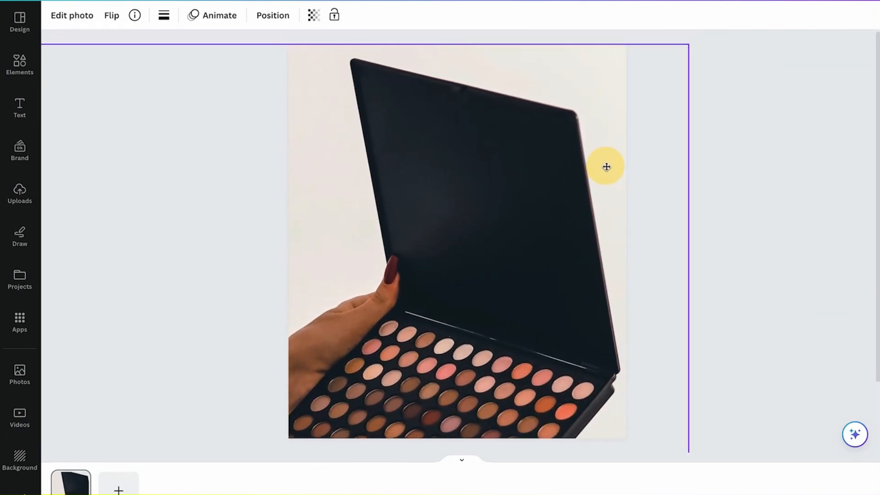
{"action": "left_click", "coordinate": [760, 182]}
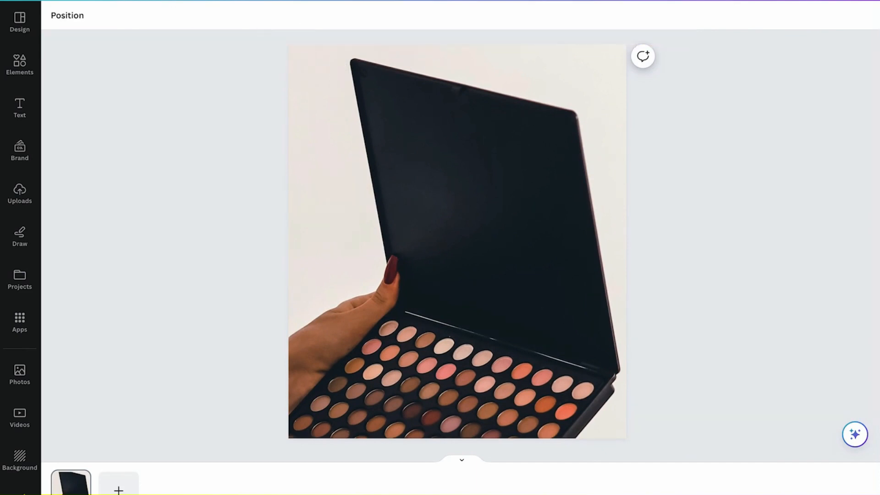
{"action": "left_click", "coordinate": [118, 1]}
{"action": "left_click", "coordinate": [151, 1]}
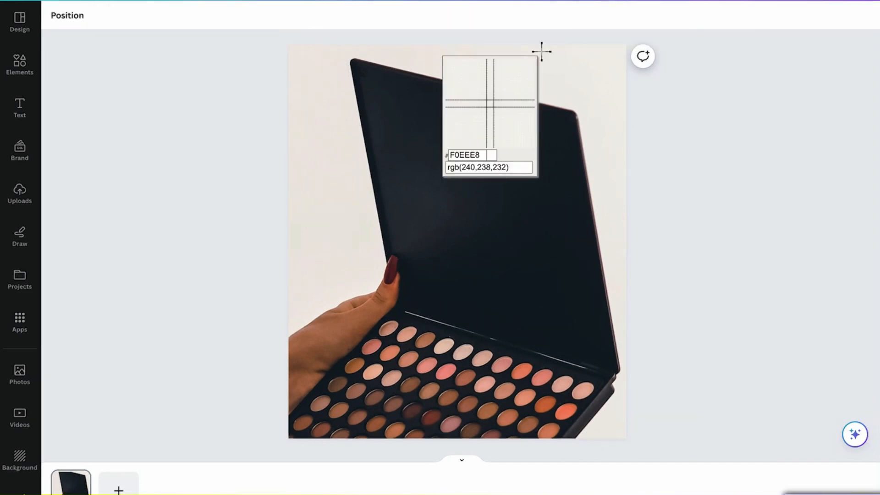
{"action": "left_click", "coordinate": [541, 51]}
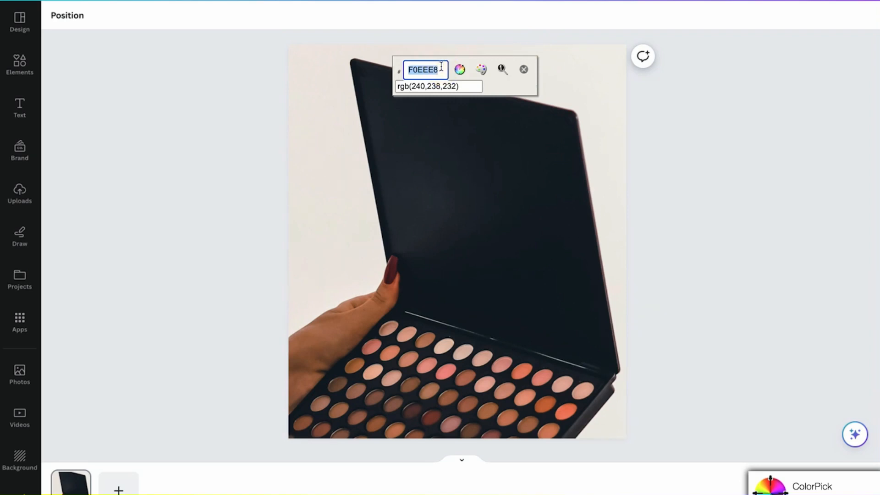
{"action": "key", "text": "Escape"}
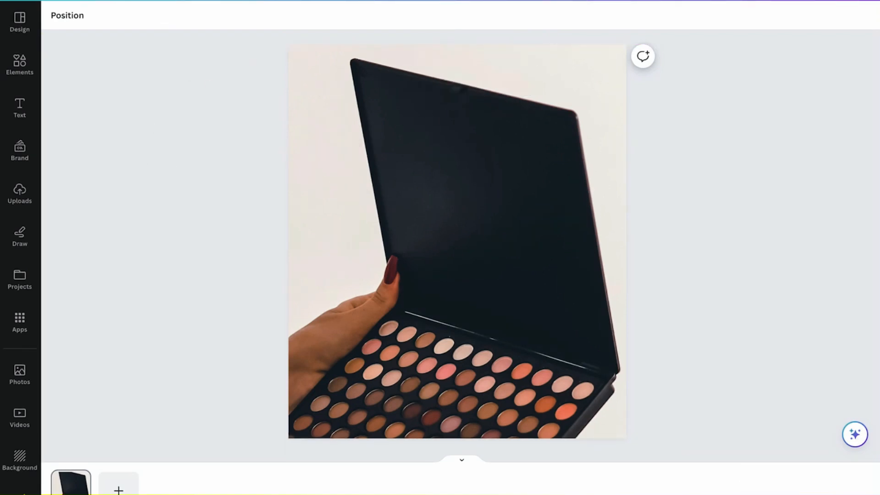
Sample the photo's light background color near its top edge with ColorPick, picking #F0EDE8
{"action": "left_click", "coordinate": [117, 0]}
{"action": "left_click", "coordinate": [151, 0]}
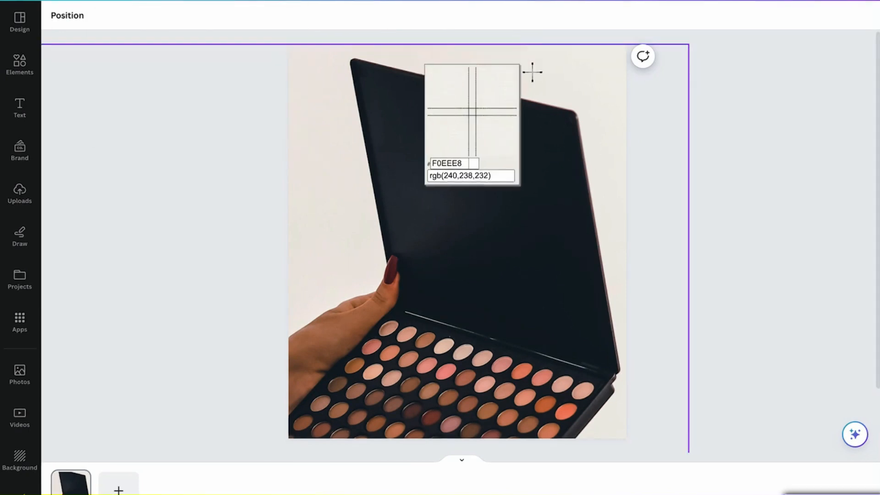
{"action": "left_click", "coordinate": [526, 54]}
{"action": "key", "text": "ctrl+c"}
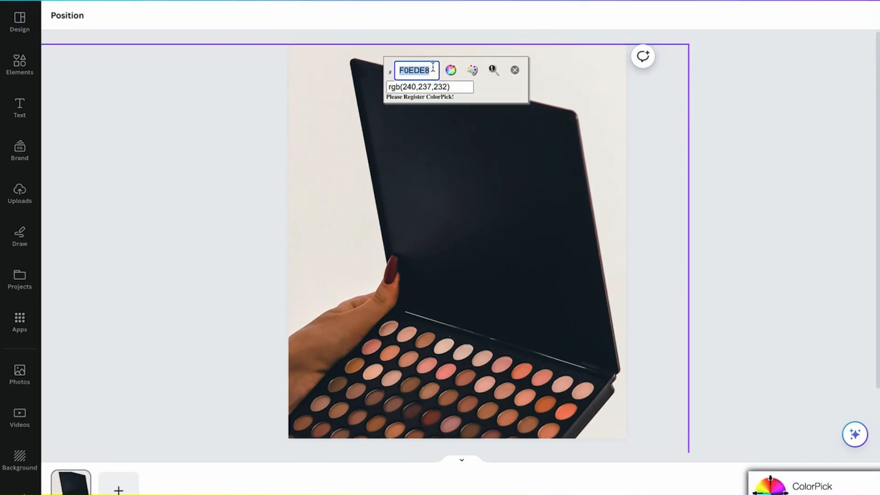
Close the color sampler and, in Klaviyo, set the hero section's custom content color to #F0EDE8
{"action": "left_click", "coordinate": [515, 70]}
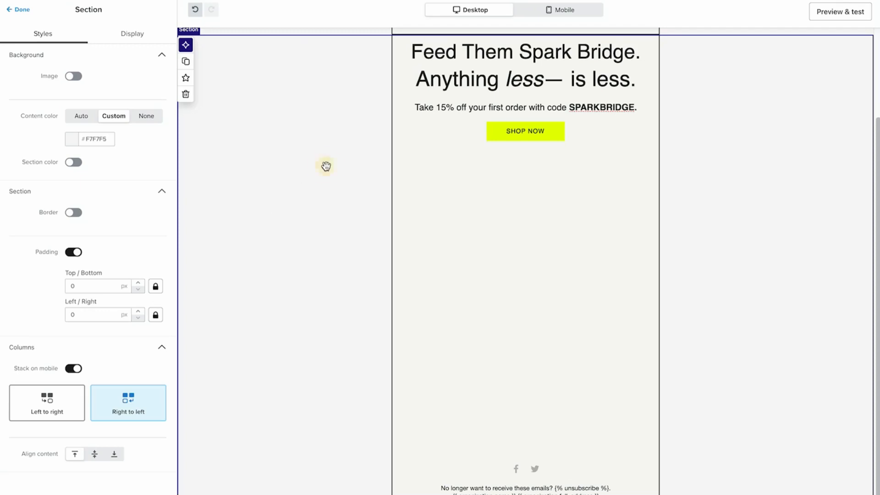
{"action": "left_click", "coordinate": [111, 138]}
{"action": "double_click", "coordinate": [110, 139]}
{"action": "key", "text": "ctrl+v"}
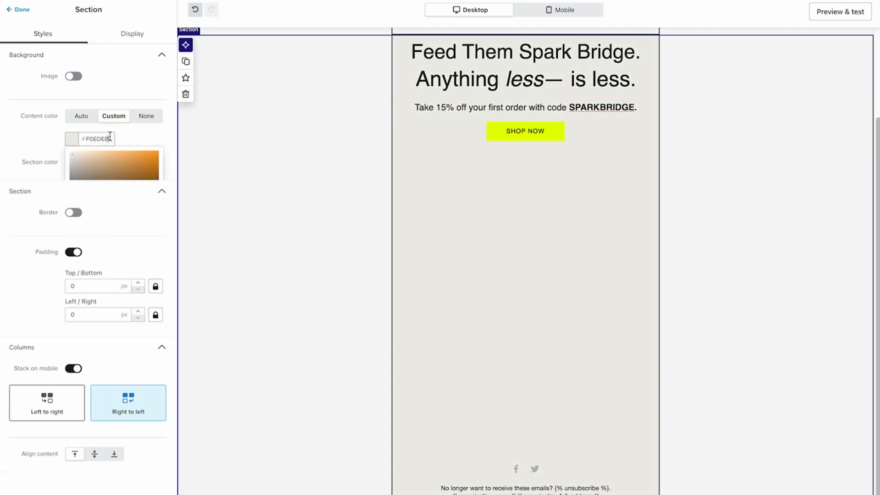
Set the content color of the header section with the logo and SHOP and LEARN links to #F0EDE8
{"action": "scroll", "coordinate": [303, 149], "scroll_direction": "up", "scroll_amount": 3}
{"action": "left_click", "coordinate": [320, 116]}
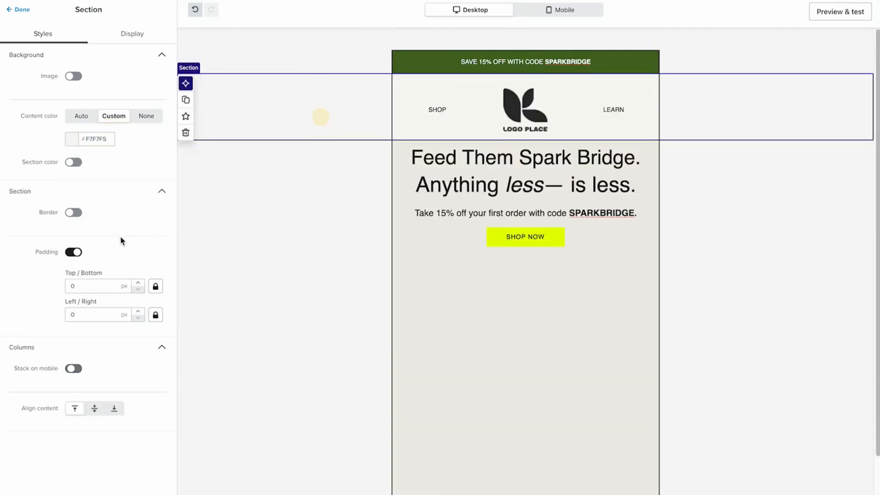
{"action": "left_click", "coordinate": [96, 139]}
{"action": "key", "text": "ctrl+v"}
{"action": "left_click", "coordinate": [311, 193]}
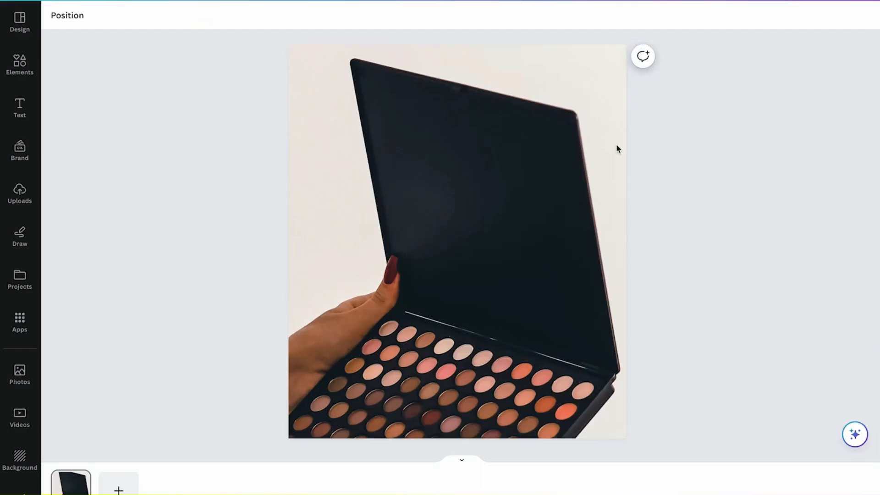
Switch to Canva and download the palette design as a 600 × 700 px PNG
{"action": "left_click", "coordinate": [787, 17]}
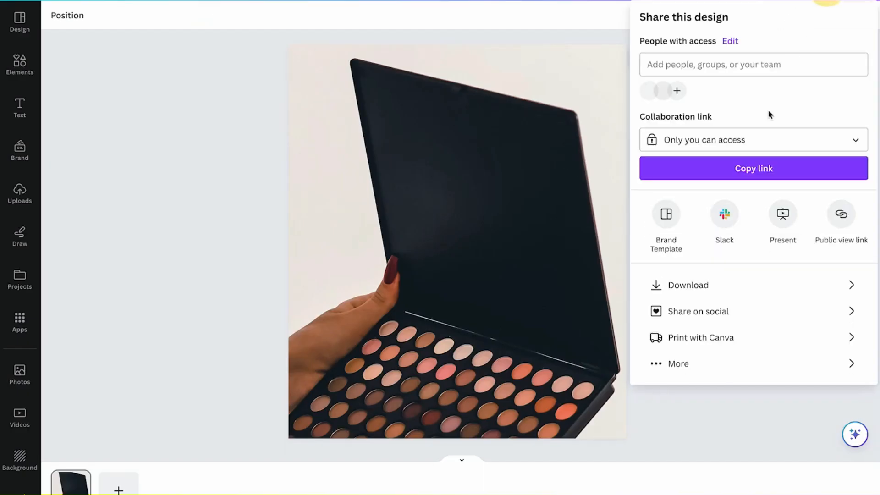
{"action": "left_click", "coordinate": [706, 294]}
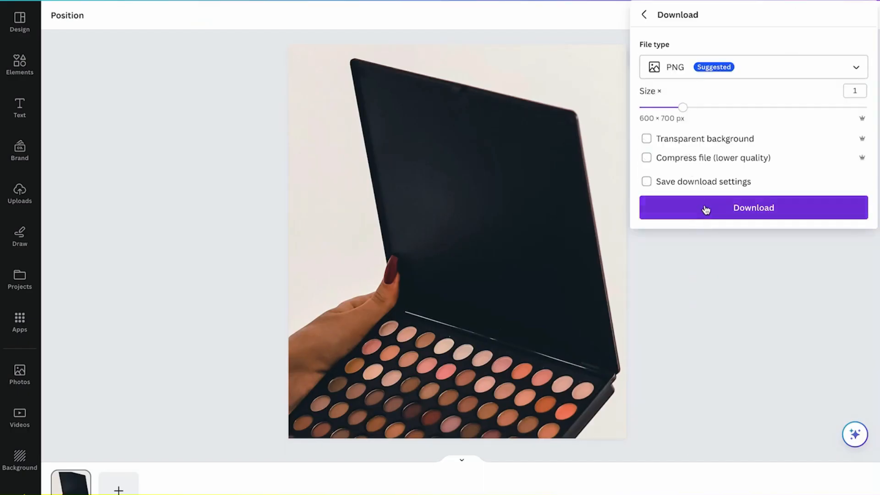
{"action": "left_click", "coordinate": [736, 212]}
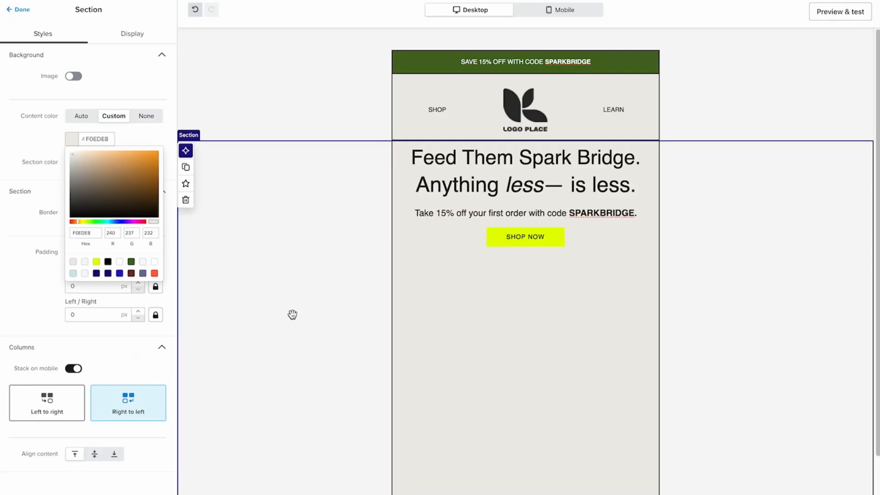
Back in Klaviyo, enable a background image for the hero section and upload the downloaded palette PNG
{"action": "scroll", "coordinate": [301, 308], "scroll_direction": "down", "scroll_amount": 1}
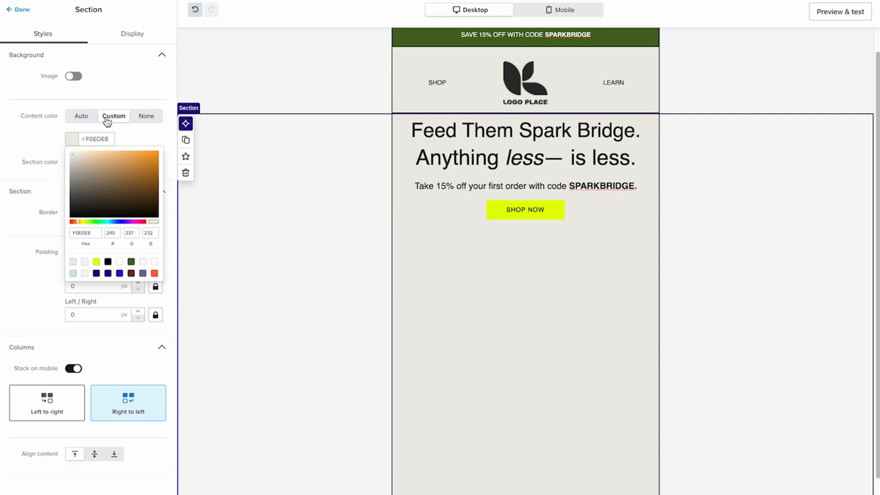
{"action": "left_click", "coordinate": [27, 146]}
{"action": "left_click", "coordinate": [74, 76]}
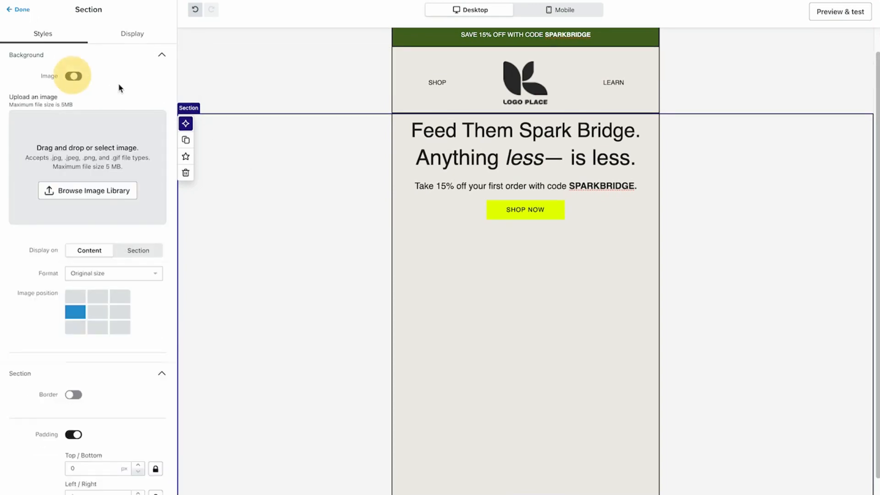
{"action": "left_click_drag", "start_coordinate": [3, 276], "coordinate": [74, 183]}
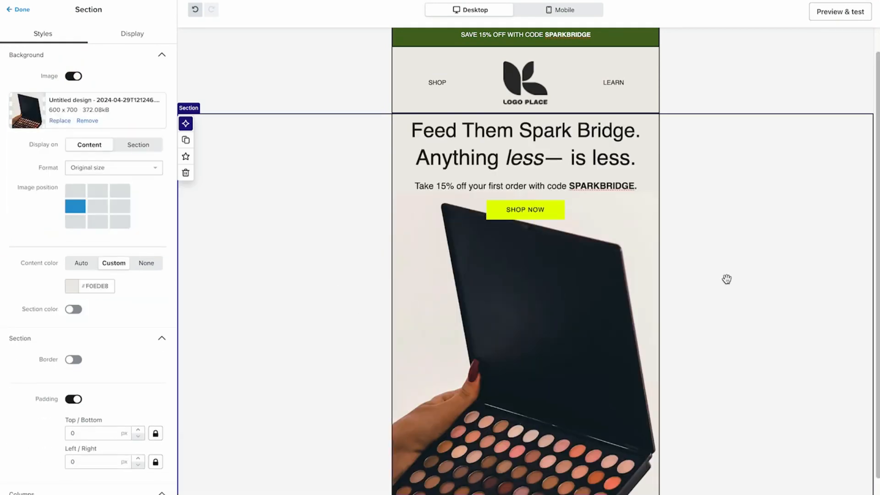
Set the position of the hero section's background image to bottom right
{"action": "scroll", "coordinate": [711, 342], "scroll_direction": "down", "scroll_amount": 2}
{"action": "left_click", "coordinate": [581, 320]}
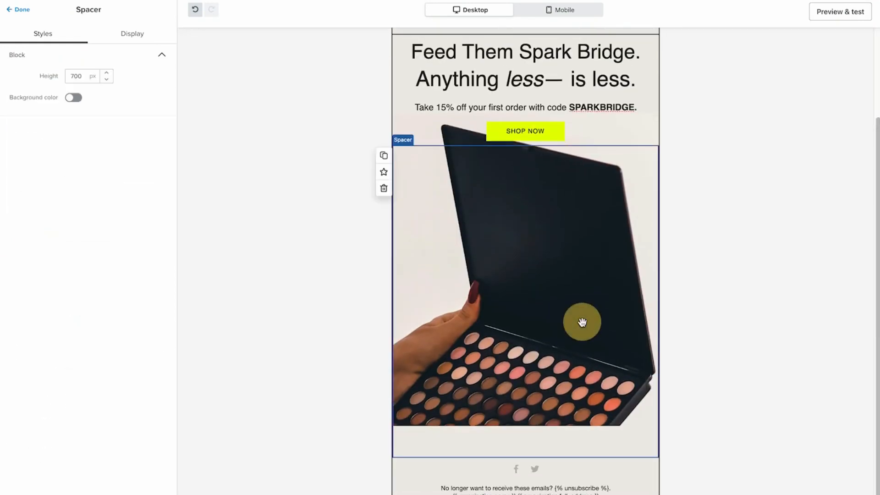
{"action": "left_click", "coordinate": [298, 237]}
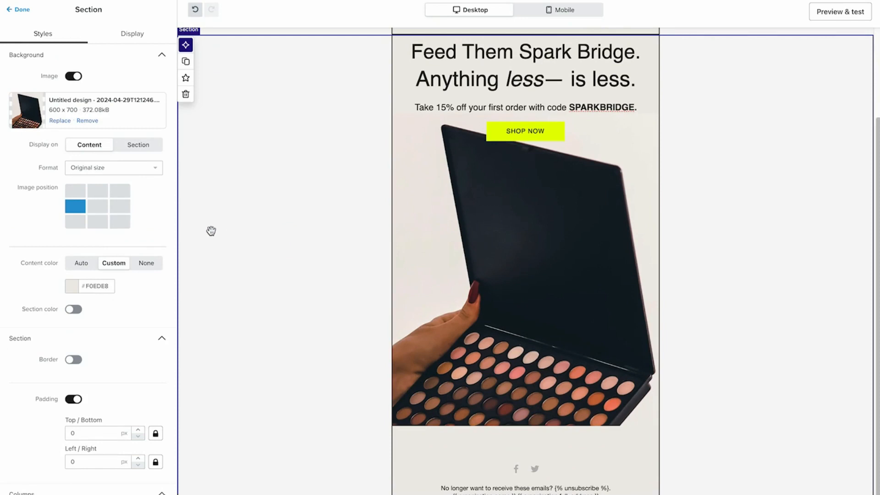
{"action": "left_click", "coordinate": [92, 206]}
{"action": "left_click", "coordinate": [117, 206]}
{"action": "left_click", "coordinate": [119, 222]}
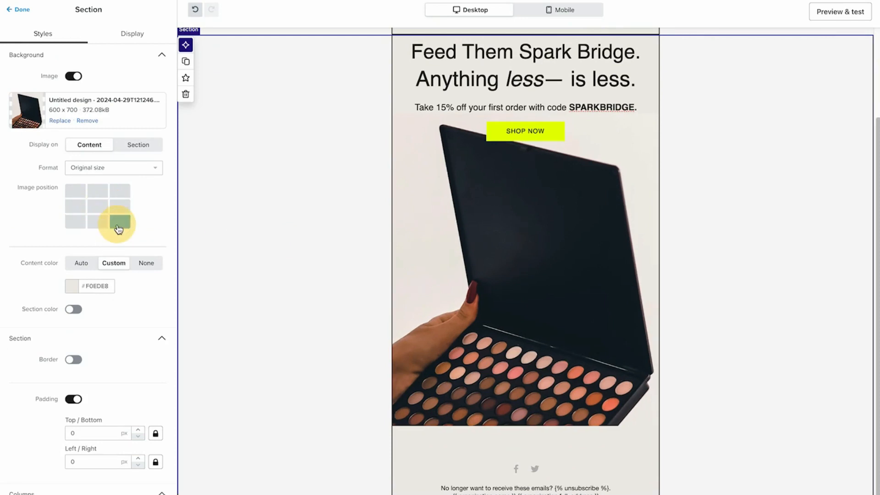
Set the height of the spacer below the SHOP NOW button to 525 px
{"action": "left_click", "coordinate": [514, 262]}
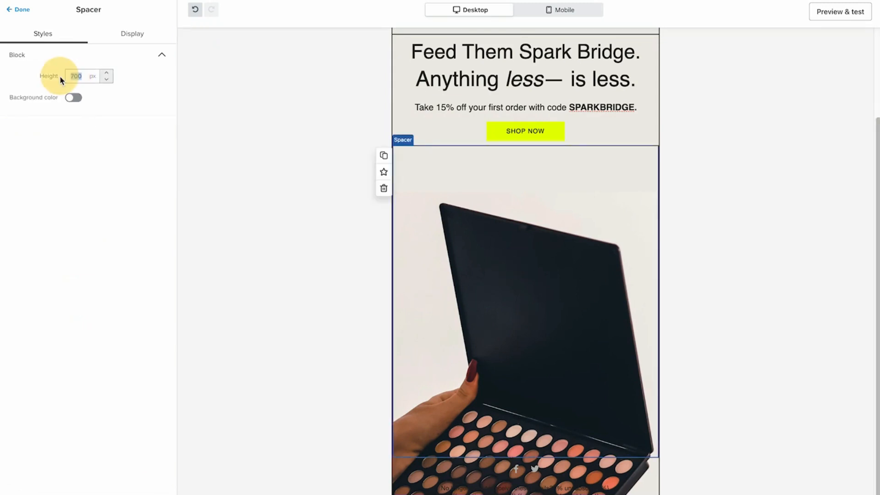
{"action": "type", "text": "0"}
{"action": "left_click", "coordinate": [294, 161]}
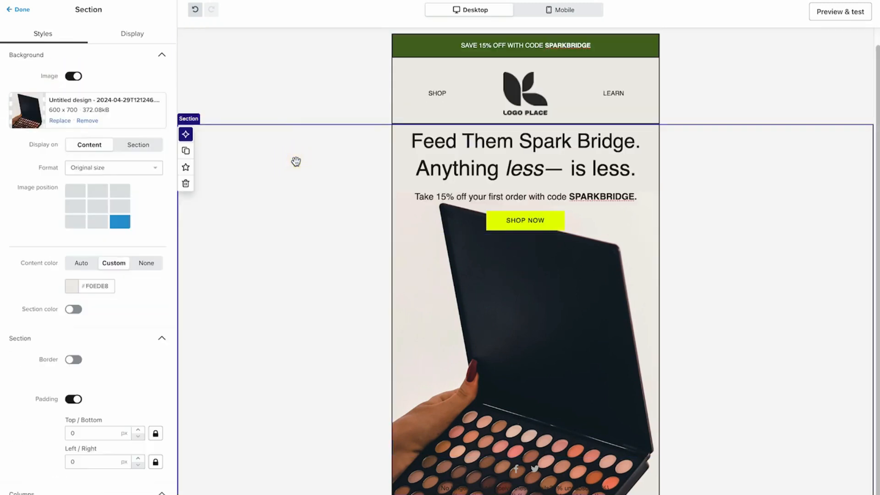
{"action": "left_click", "coordinate": [428, 308]}
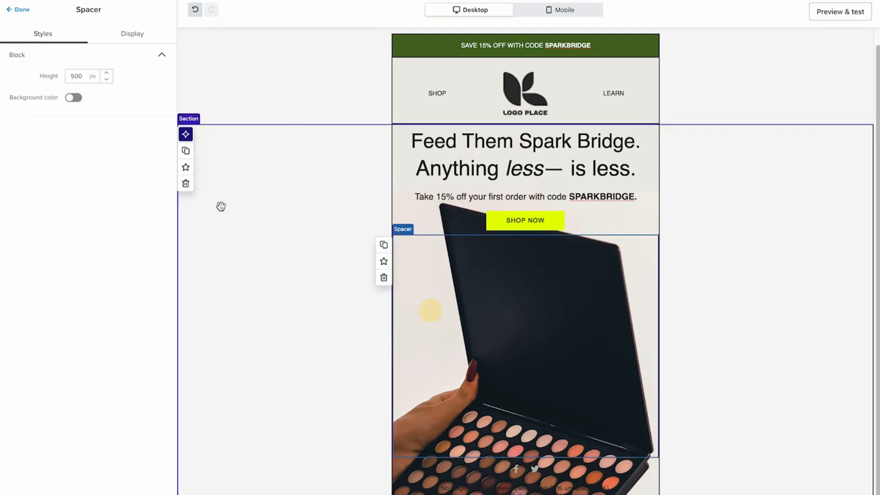
{"action": "left_click", "coordinate": [107, 74]}
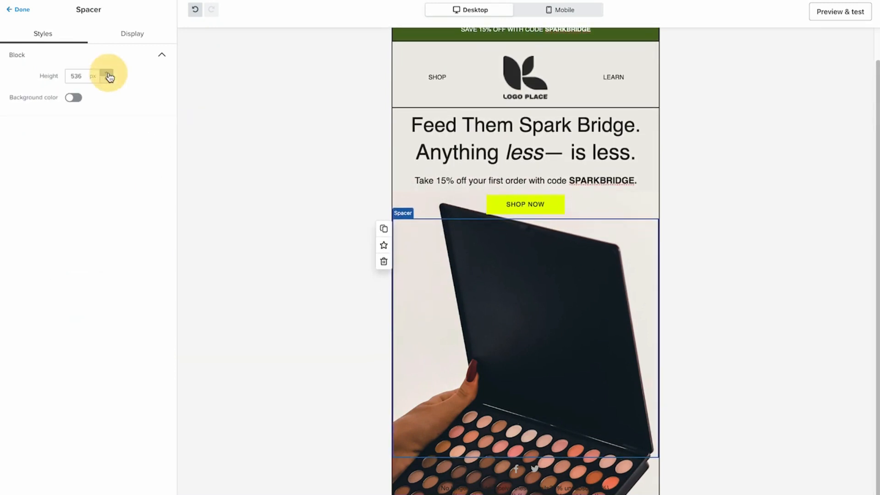
{"action": "left_click", "coordinate": [106, 81]}
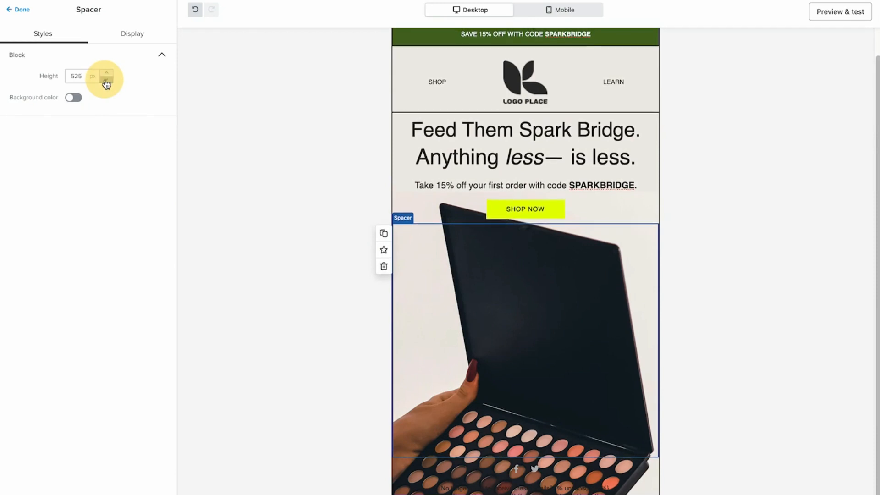
{"action": "left_click", "coordinate": [215, 189]}
Add a spacer block above the hero headline and increase its height slightly above 20 px
{"action": "left_click", "coordinate": [18, 17]}
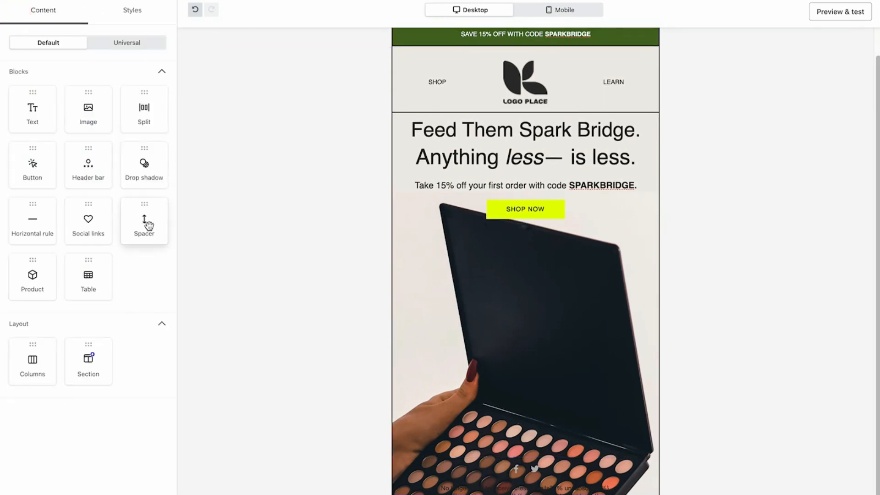
{"action": "left_click_drag", "start_coordinate": [147, 222], "coordinate": [540, 114]}
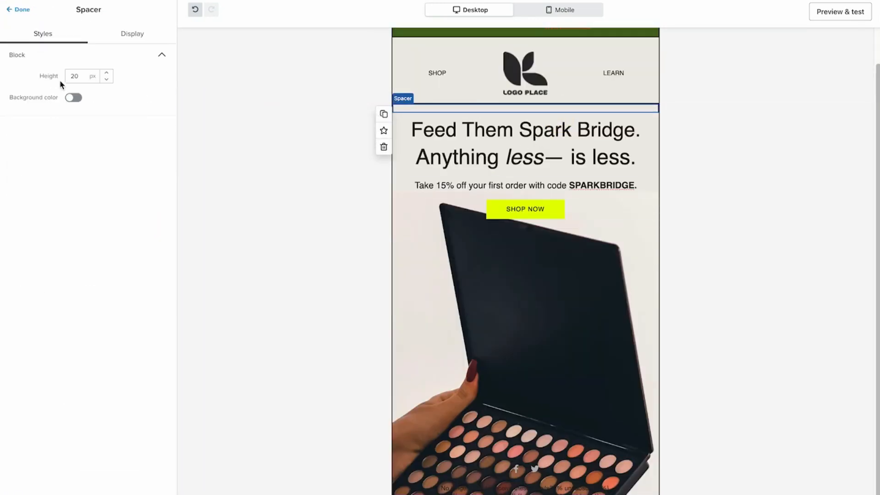
{"action": "left_click", "coordinate": [107, 74]}
{"action": "left_click", "coordinate": [298, 212]}
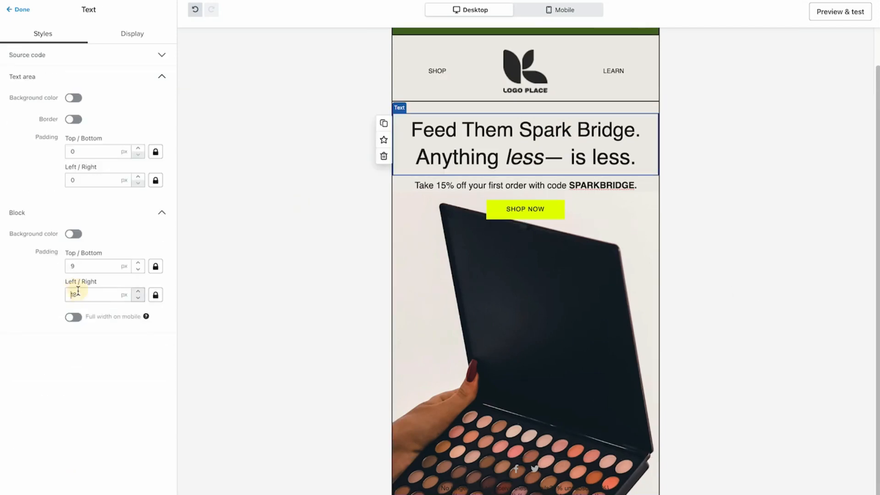
Set the headline text block's left and right padding to 40 px
{"action": "left_click", "coordinate": [76, 291]}
{"action": "type", "text": "40"}
{"action": "left_click", "coordinate": [295, 283]}
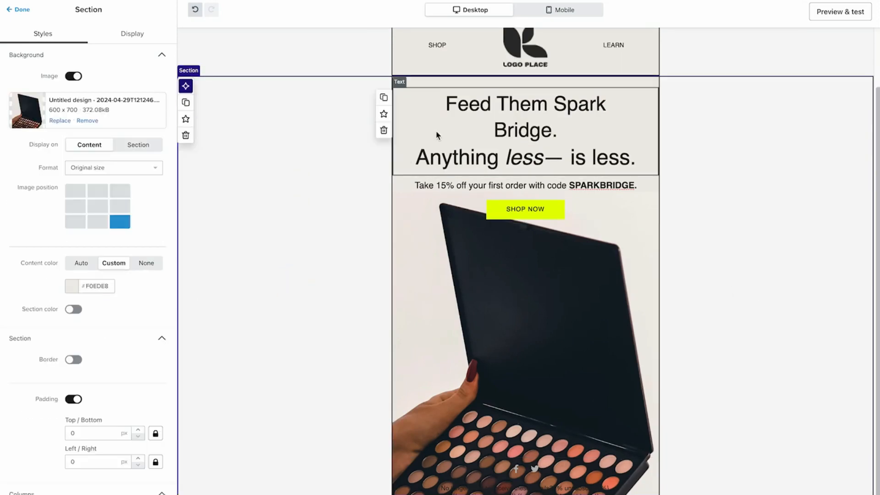
{"action": "left_click", "coordinate": [466, 126]}
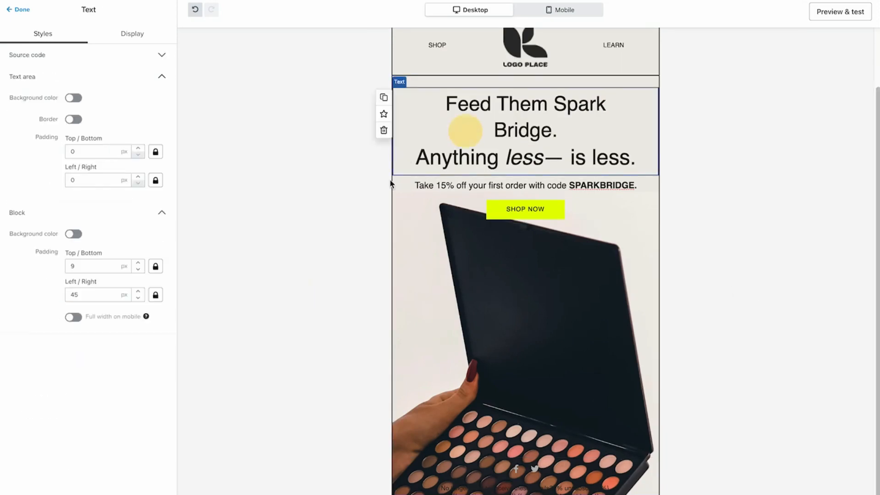
{"action": "left_click", "coordinate": [88, 301]}
{"action": "type", "text": "40"}
{"action": "left_click", "coordinate": [317, 292]}
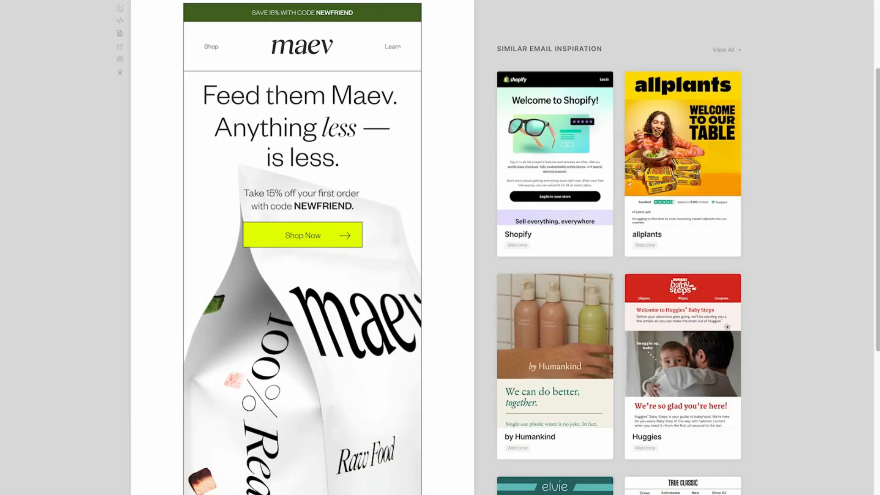
Add a new section below the hero section and move the social links and footer text blocks into it
{"action": "scroll", "coordinate": [125, 338], "scroll_direction": "down", "scroll_amount": 8}
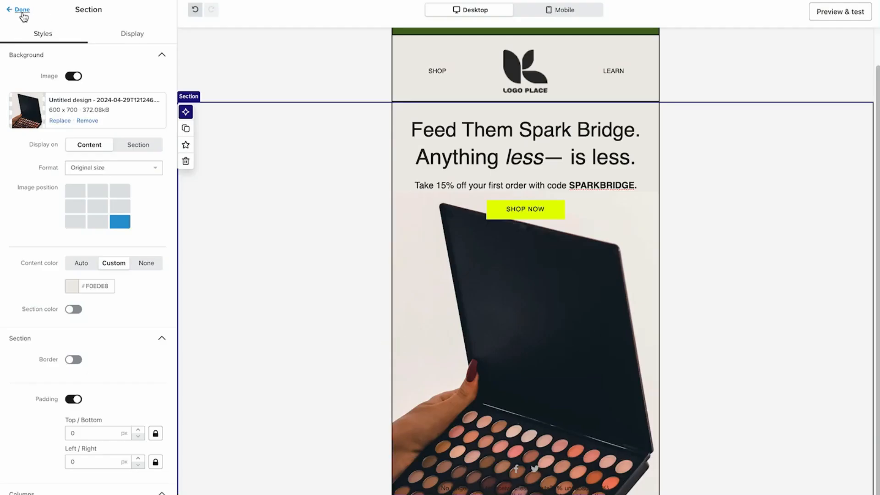
{"action": "left_click", "coordinate": [22, 11]}
{"action": "left_click_drag", "start_coordinate": [76, 366], "coordinate": [383, 481]}
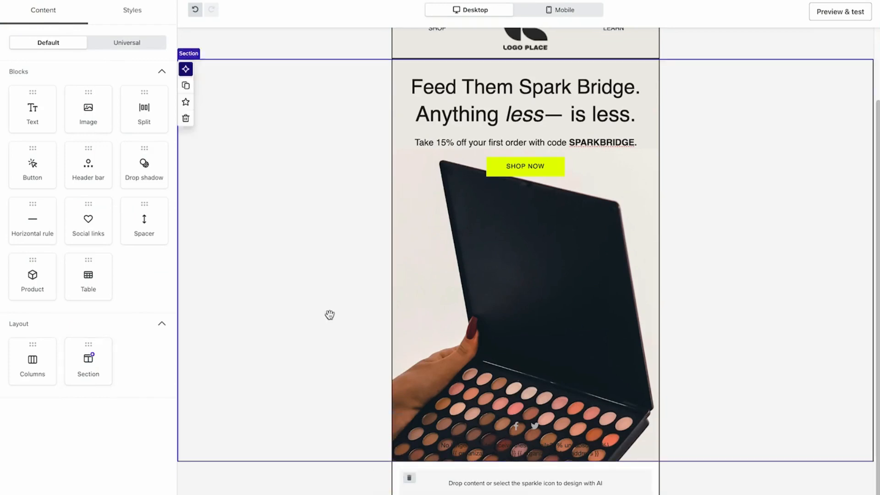
{"action": "scroll", "coordinate": [518, 472], "scroll_direction": "up", "scroll_amount": 2}
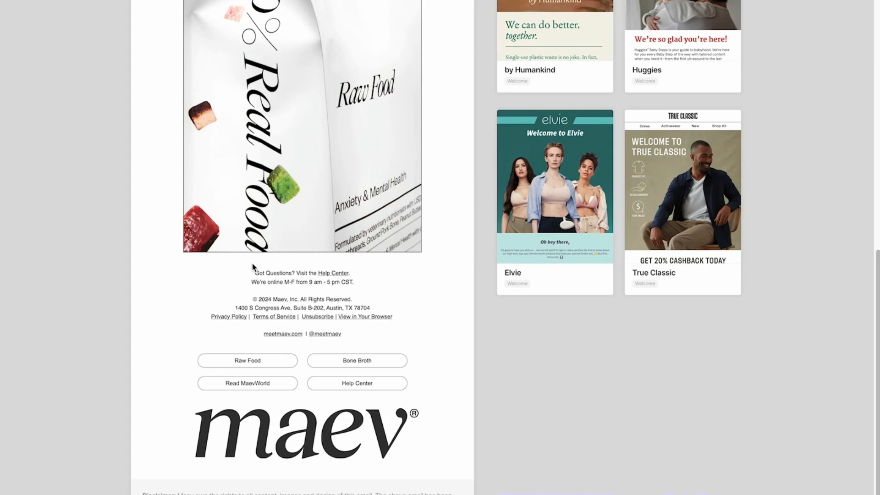
Copy the contact and company lines from the Maev email's footer, and move the Klaviyo footer text block above the social links
{"action": "left_click_drag", "start_coordinate": [253, 264], "coordinate": [374, 303]}
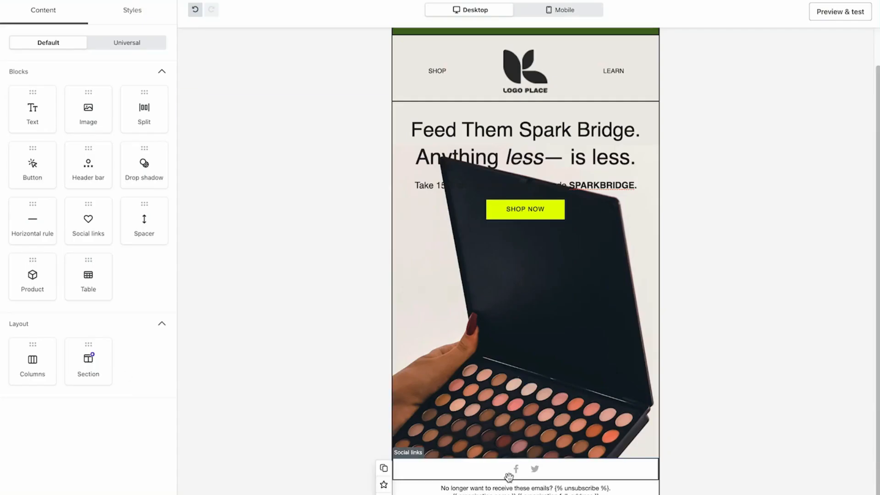
{"action": "left_click", "coordinate": [468, 489]}
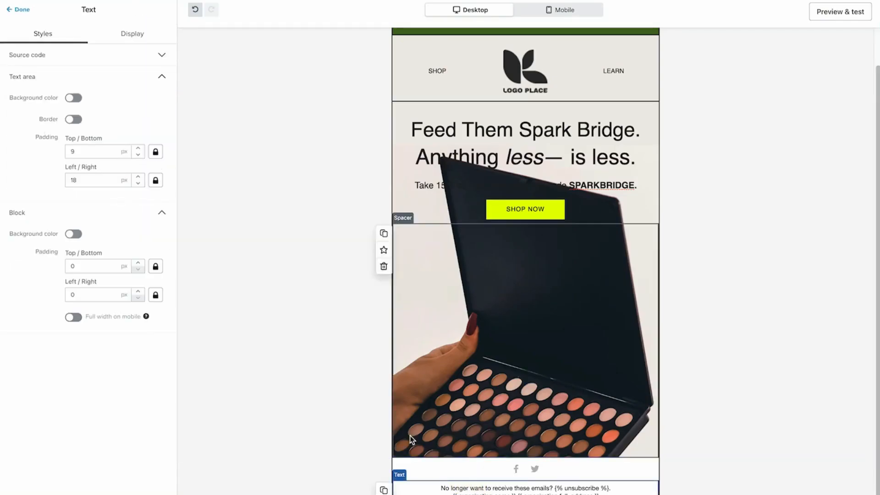
{"action": "left_click_drag", "start_coordinate": [468, 489], "coordinate": [468, 475]}
{"action": "left_click", "coordinate": [471, 469]}
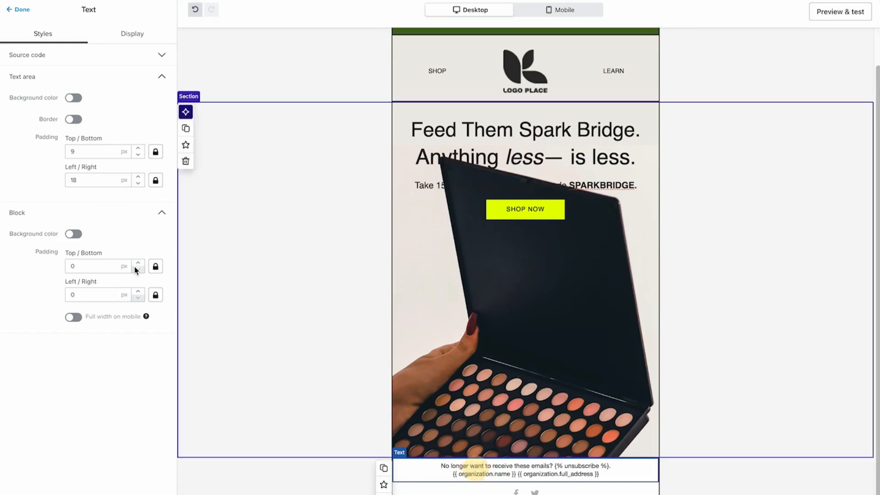
Paste the copied Maev footer lines into the footer text block, keeping the text only
{"action": "triple_click", "coordinate": [493, 469]}
{"action": "key", "text": "ctrl+v"}
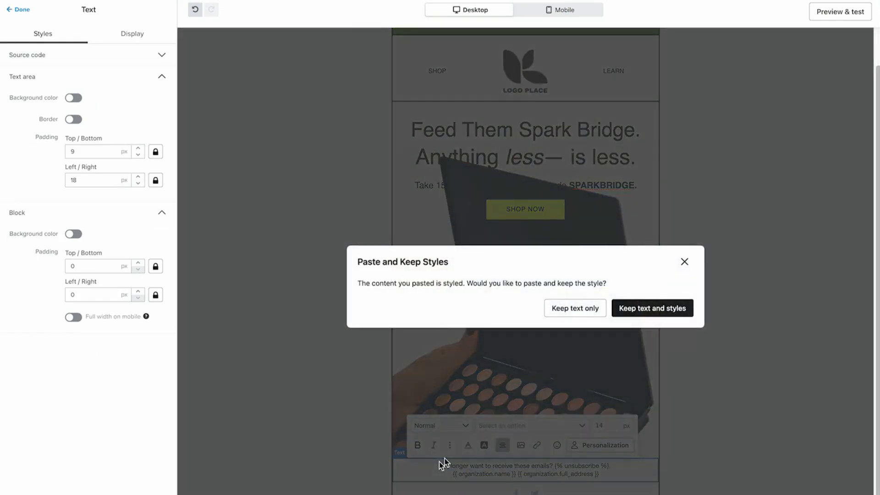
{"action": "left_click", "coordinate": [567, 305]}
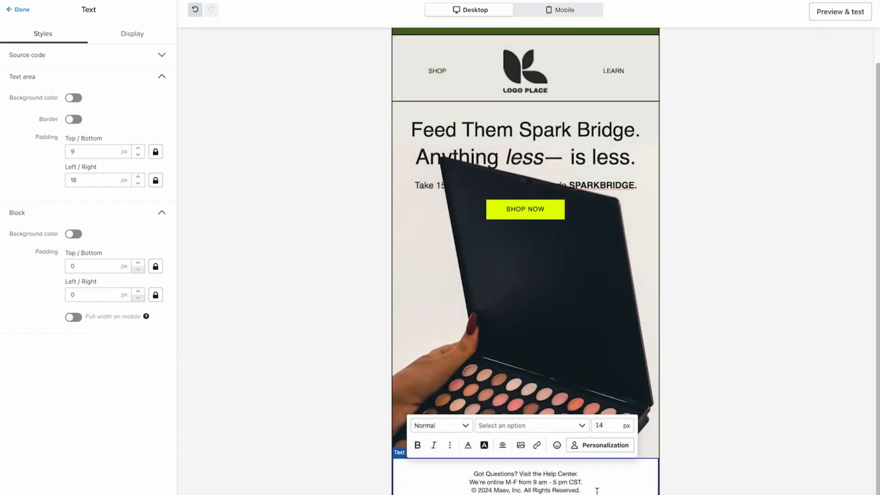
Delete the "No longer want to receive these emails?" wording from the footer and put the organization address tag on its own line
{"action": "scroll", "coordinate": [615, 458], "scroll_direction": "down", "scroll_amount": 1}
{"action": "left_click_drag", "start_coordinate": [558, 465], "coordinate": [440, 465]}
{"action": "key", "text": "BackSpace"}
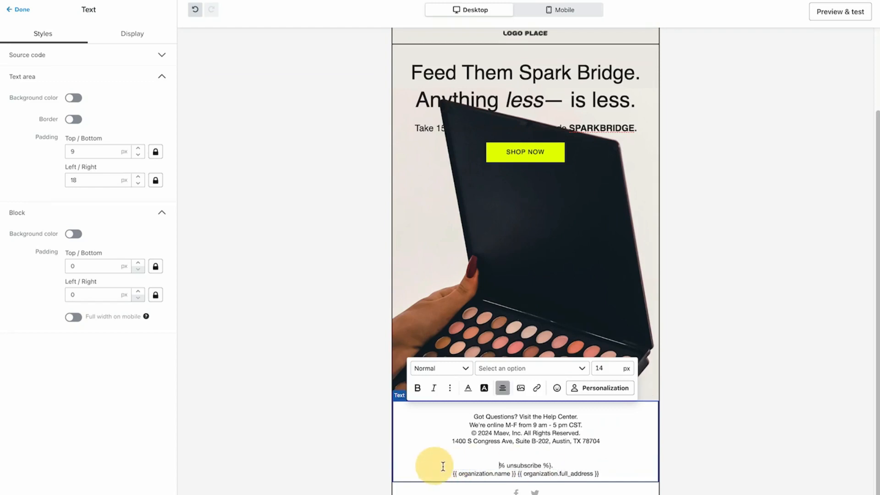
{"action": "left_click", "coordinate": [518, 473]}
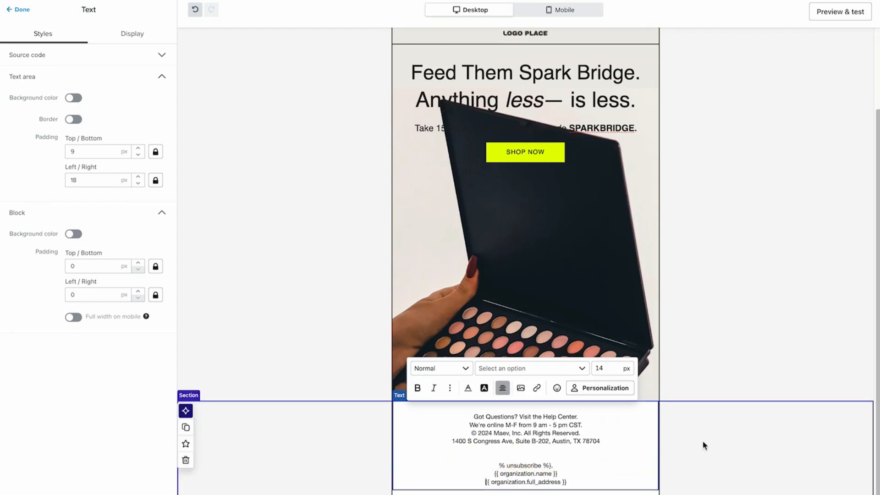
{"action": "left_click", "coordinate": [738, 325]}
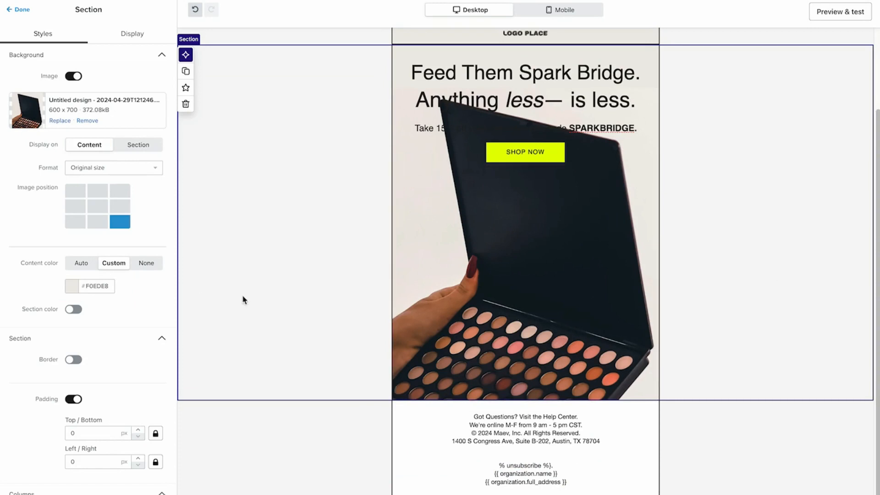
Increase the height of the spacer below the hero section's Shop Now button to 638 px
{"action": "left_click", "coordinate": [465, 297]}
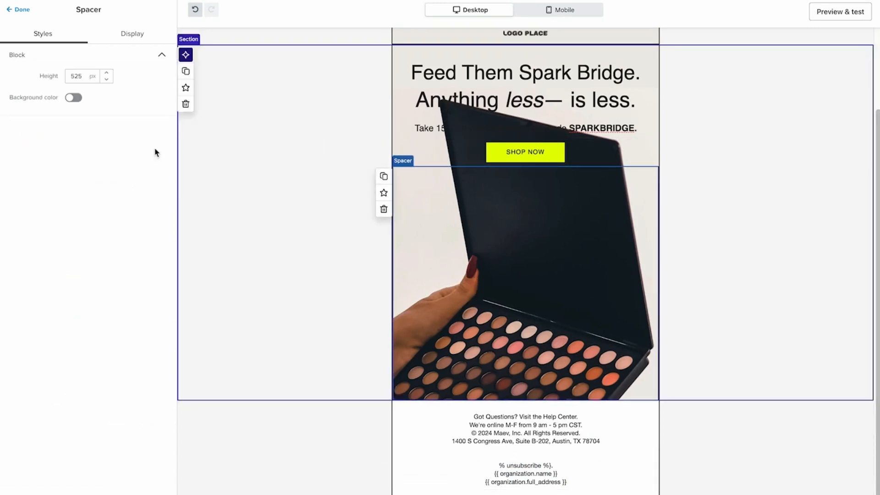
{"action": "left_click", "coordinate": [106, 74]}
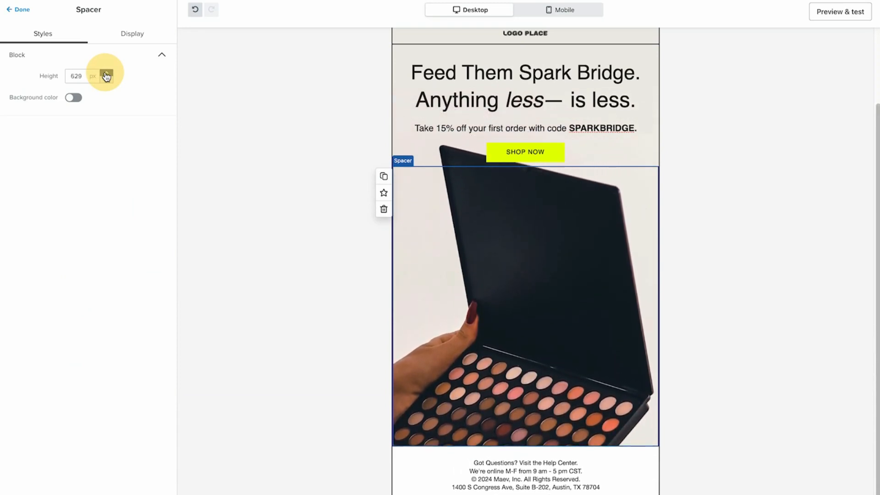
{"action": "left_click", "coordinate": [763, 171]}
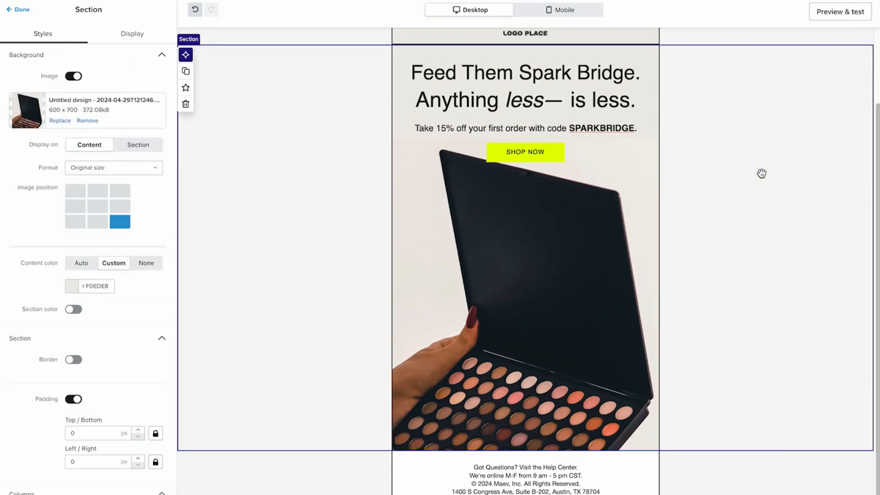
Review the hero section in the mobile layout and inspect the headline's text formatting
{"action": "scroll", "coordinate": [761, 173], "scroll_direction": "up", "scroll_amount": 3}
{"action": "scroll", "coordinate": [747, 201], "scroll_direction": "down", "scroll_amount": 2}
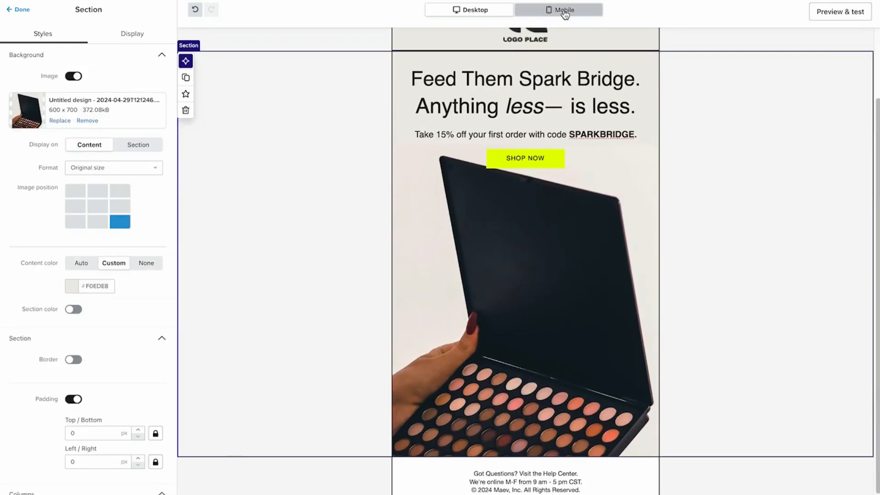
{"action": "scroll", "coordinate": [706, 156], "scroll_direction": "up", "scroll_amount": 1}
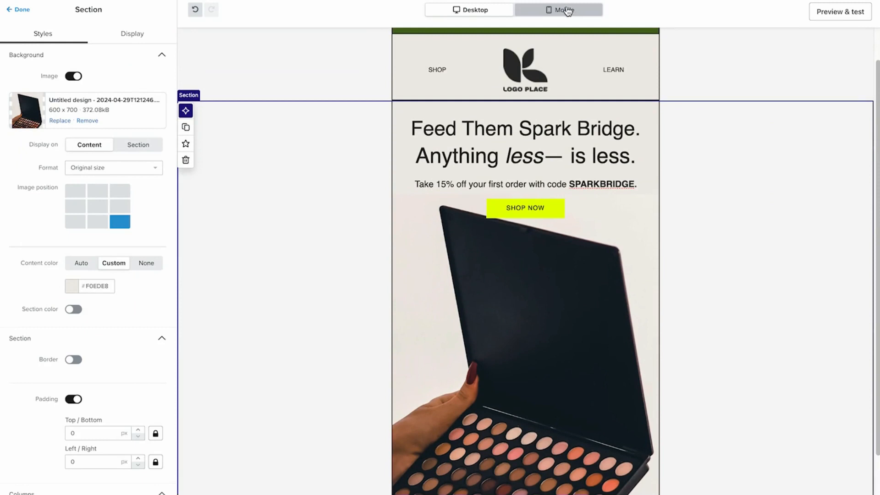
{"action": "left_click", "coordinate": [568, 12]}
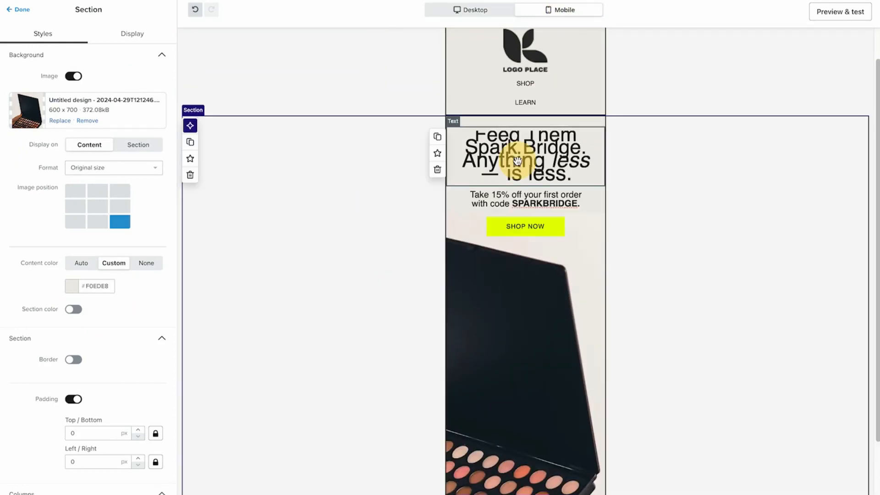
{"action": "left_click", "coordinate": [481, 161]}
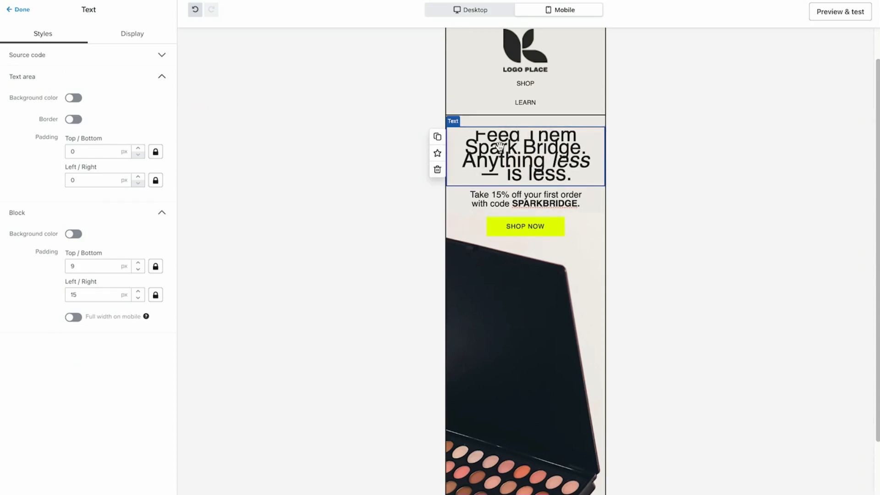
{"action": "left_click", "coordinate": [296, 355]}
{"action": "left_click", "coordinate": [580, 169]}
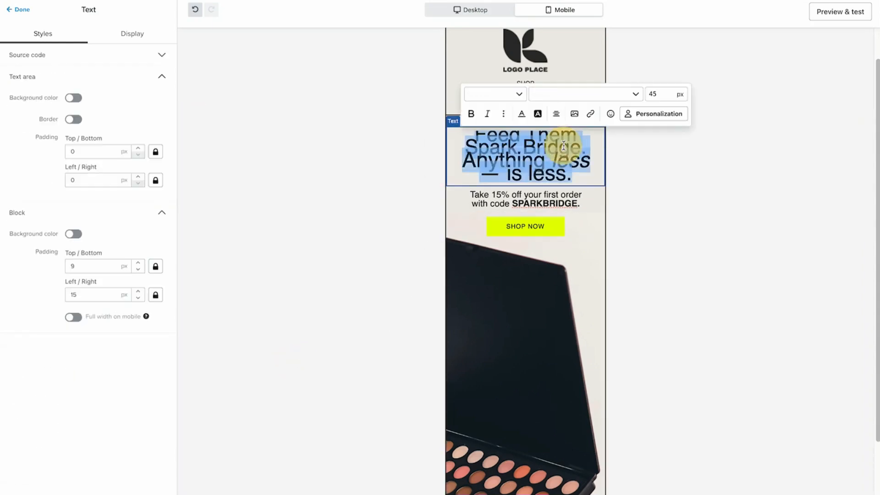
{"action": "left_click", "coordinate": [689, 192]}
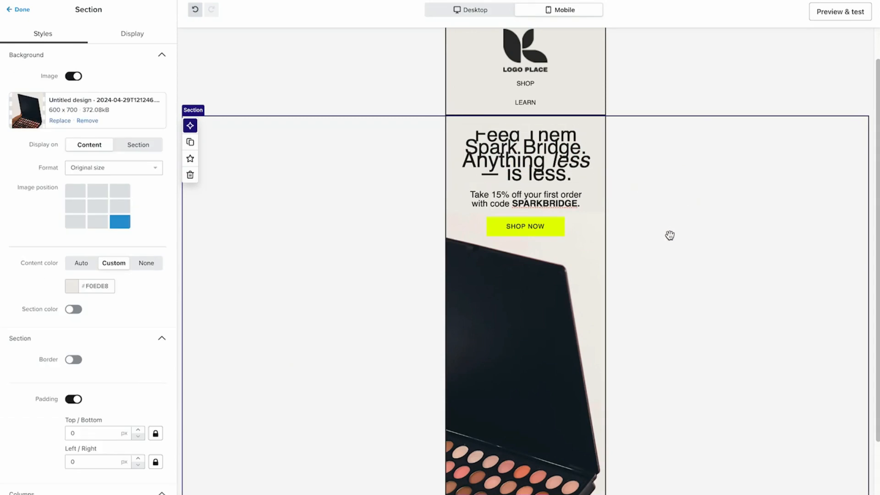
{"action": "left_click", "coordinate": [472, 134]}
{"action": "left_click", "coordinate": [343, 273]}
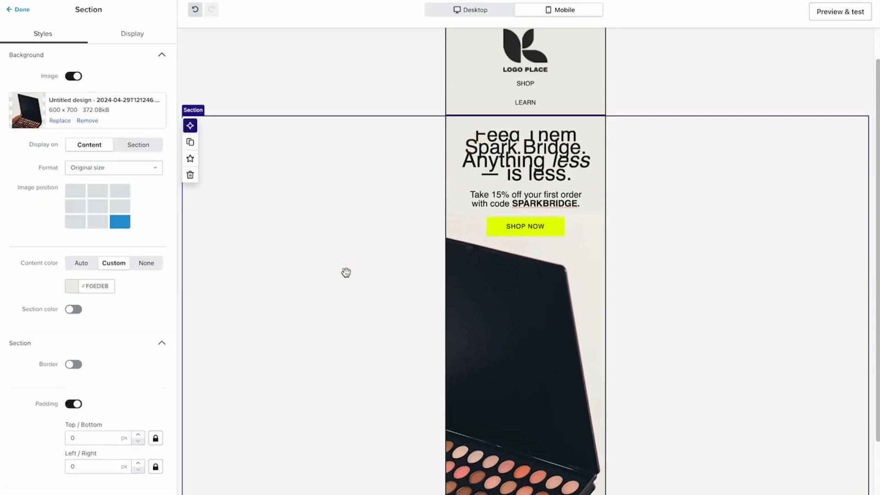
Try displaying the hero background image on the whole section, return it to the content area and view the format options
{"action": "left_click", "coordinate": [118, 147]}
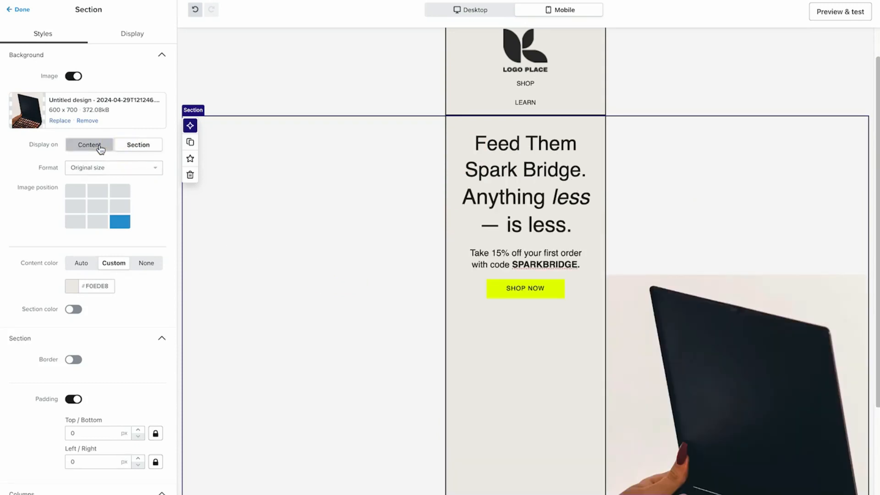
{"action": "left_click", "coordinate": [99, 147]}
{"action": "left_click", "coordinate": [141, 169]}
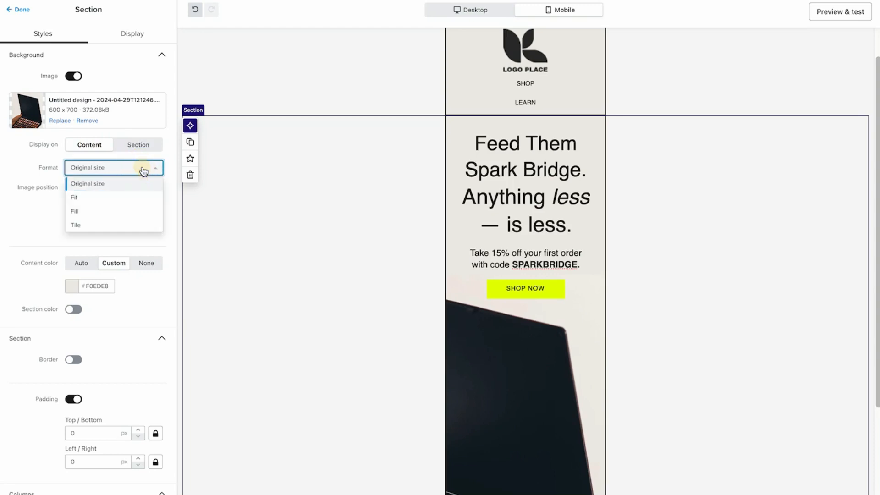
{"action": "left_click", "coordinate": [293, 266]}
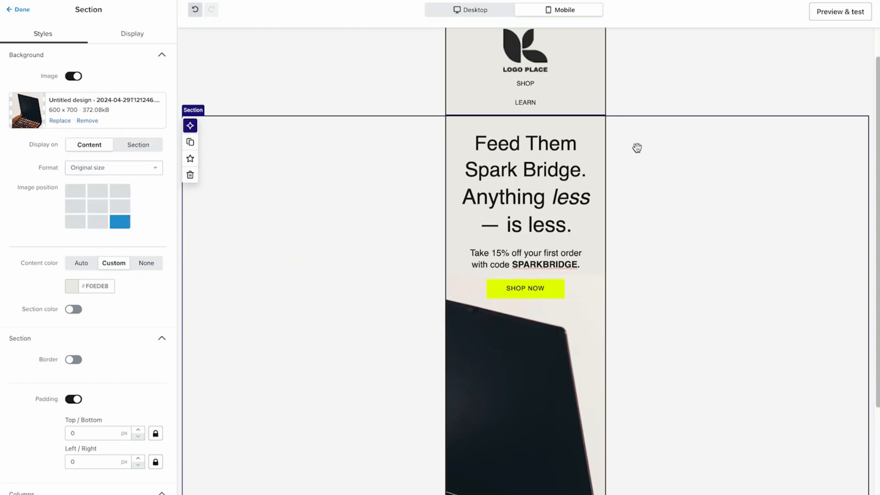
Preview the email as a recipient would see it and return to the editor
{"action": "scroll", "coordinate": [708, 129], "scroll_direction": "down", "scroll_amount": 4}
{"action": "scroll", "coordinate": [695, 141], "scroll_direction": "up", "scroll_amount": 5}
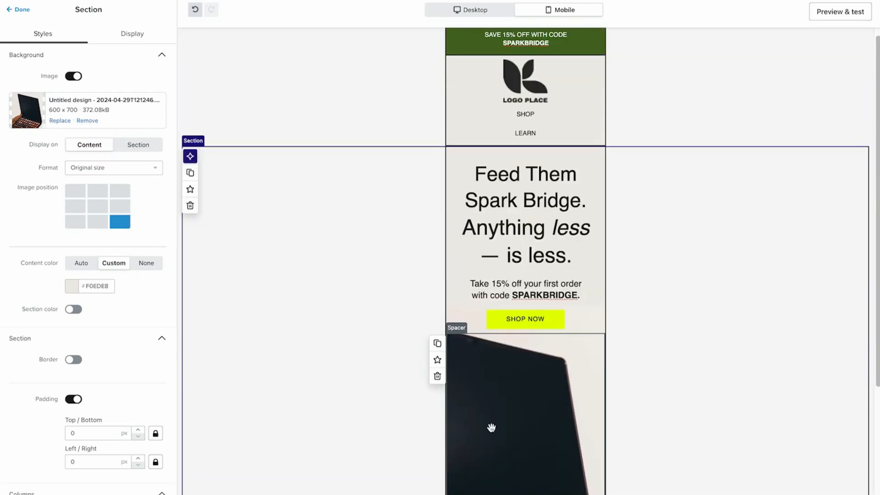
{"action": "left_click", "coordinate": [814, 21]}
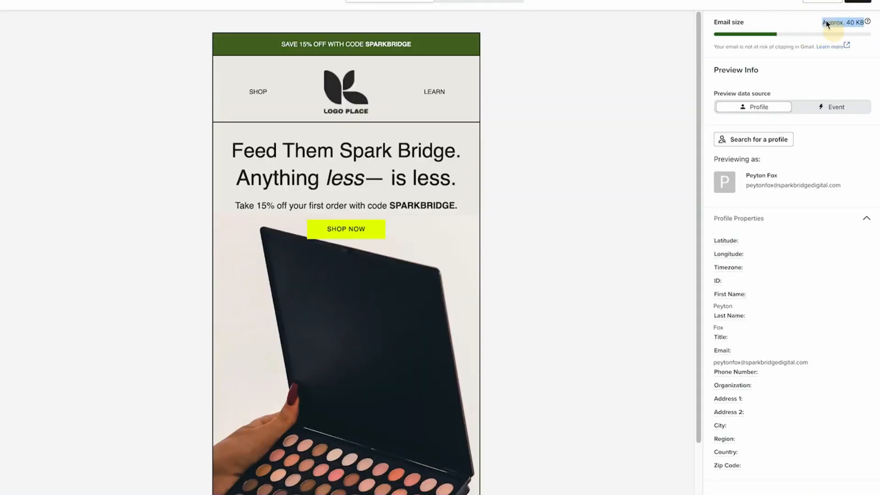
{"action": "left_click", "coordinate": [858, 4]}
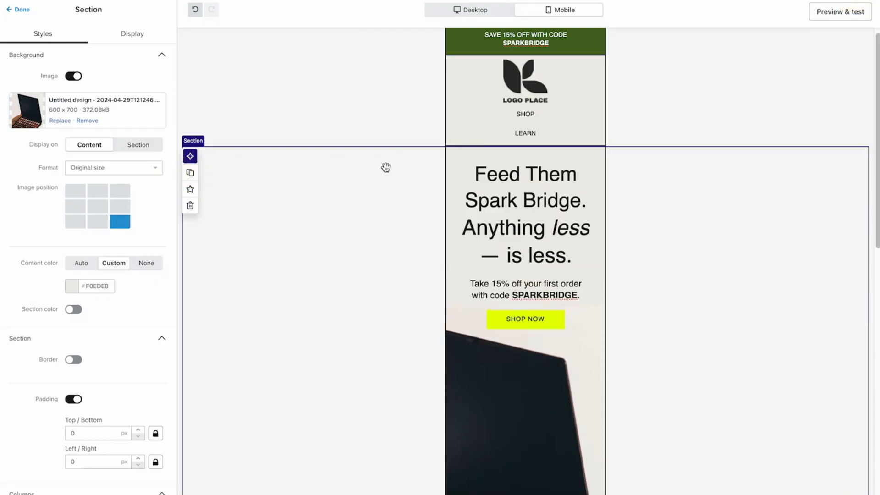
Limit one copy of the hero section to desktop only and the other copy to mobile only
{"action": "left_click", "coordinate": [133, 34]}
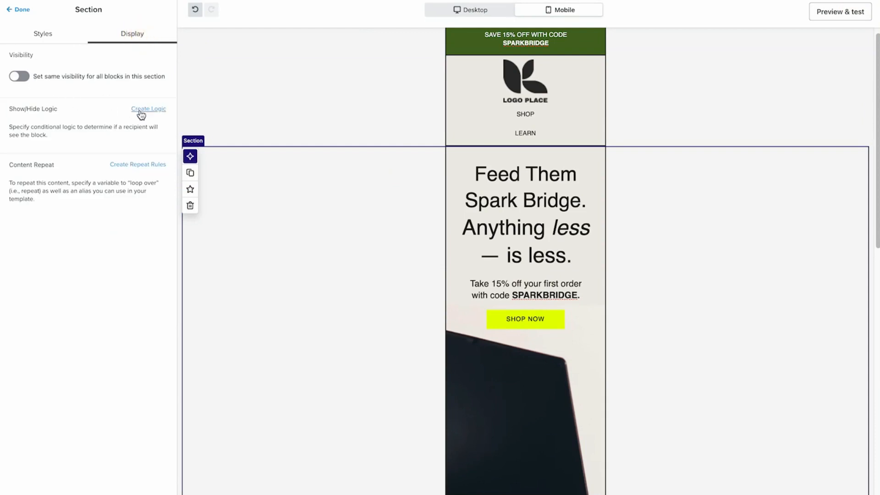
{"action": "left_click", "coordinate": [19, 77]}
{"action": "left_click", "coordinate": [59, 140]}
{"action": "left_click", "coordinate": [358, 196]}
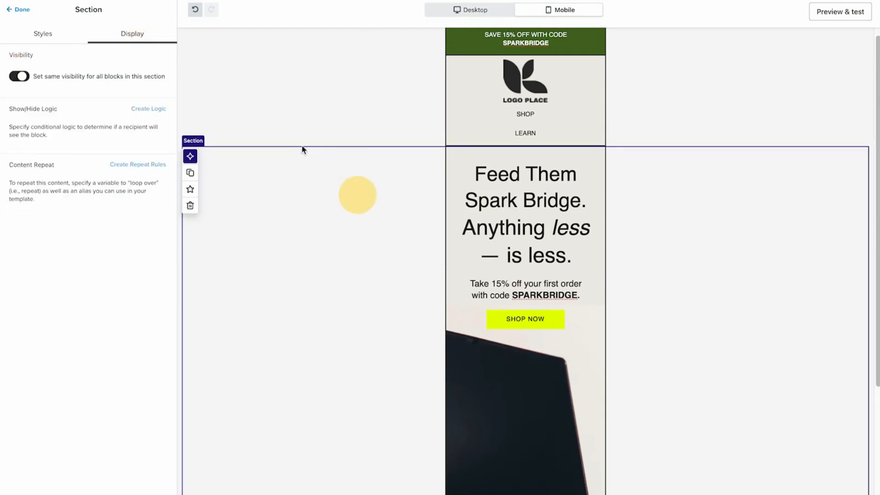
{"action": "left_click", "coordinate": [19, 77]}
{"action": "left_click", "coordinate": [51, 166]}
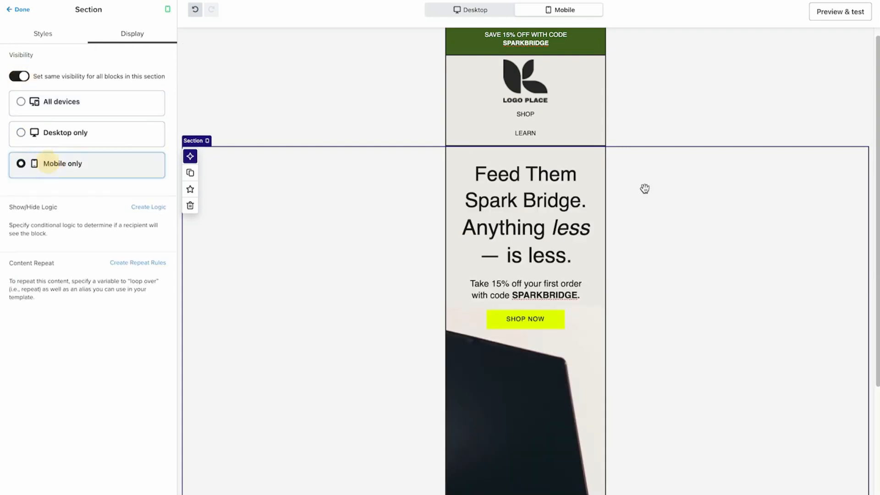
{"action": "left_click", "coordinate": [485, 11]}
{"action": "left_click", "coordinate": [60, 133]}
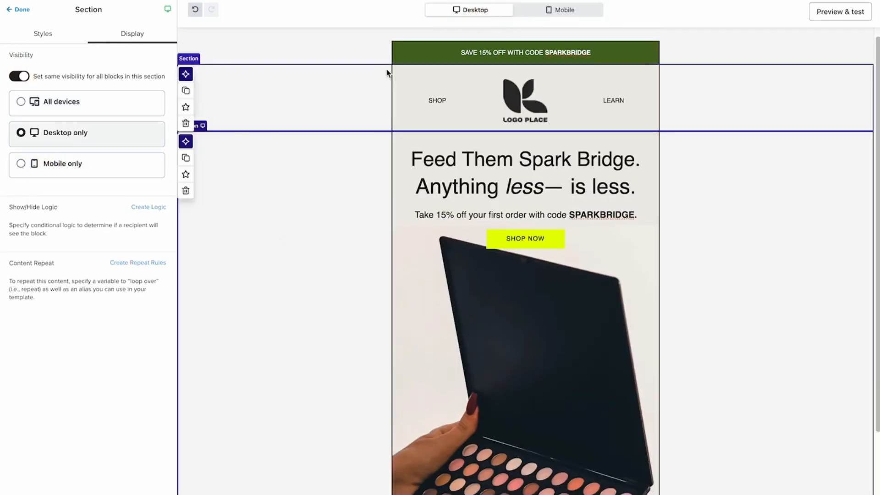
In the mobile layout, set the mobile hero section's spacer height to 200 px
{"action": "left_click", "coordinate": [560, 9]}
{"action": "left_click", "coordinate": [527, 344]}
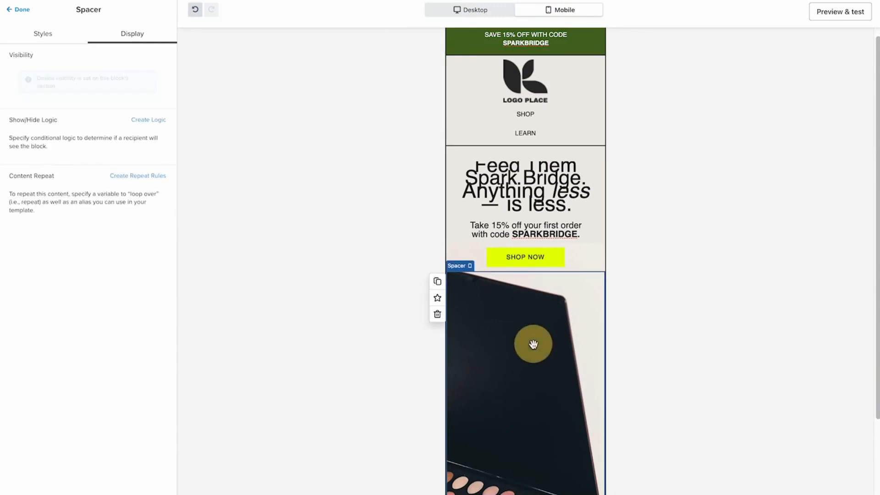
{"action": "scroll", "coordinate": [527, 343], "scroll_direction": "down", "scroll_amount": 4}
{"action": "left_click", "coordinate": [482, 203]}
{"action": "left_click", "coordinate": [42, 33]}
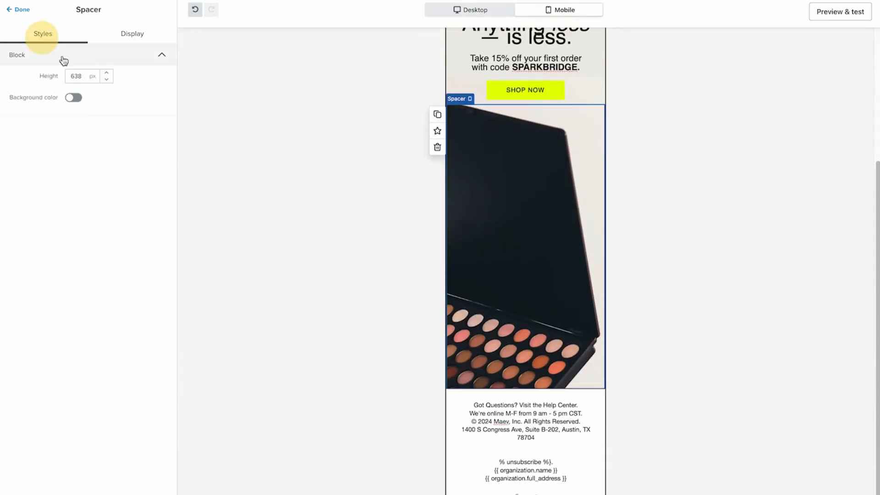
{"action": "left_click", "coordinate": [82, 76]}
{"action": "type", "text": "2"}
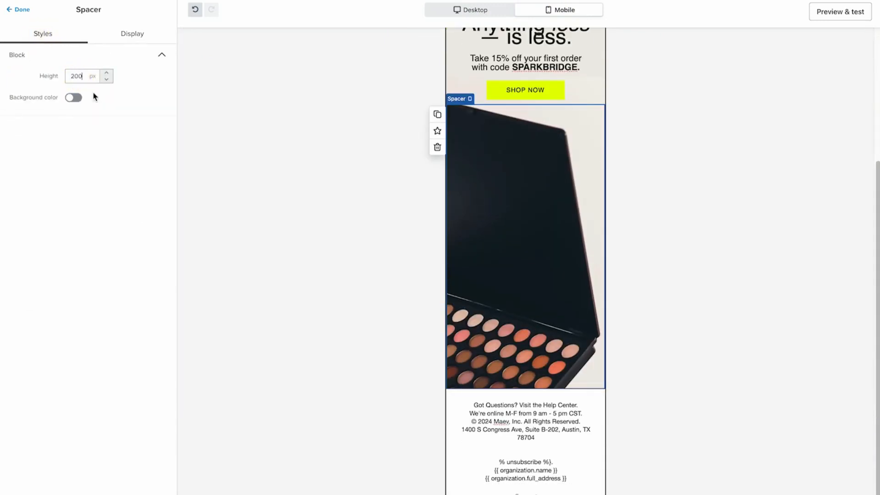
{"action": "type", "text": "00"}
{"action": "left_click", "coordinate": [117, 99]}
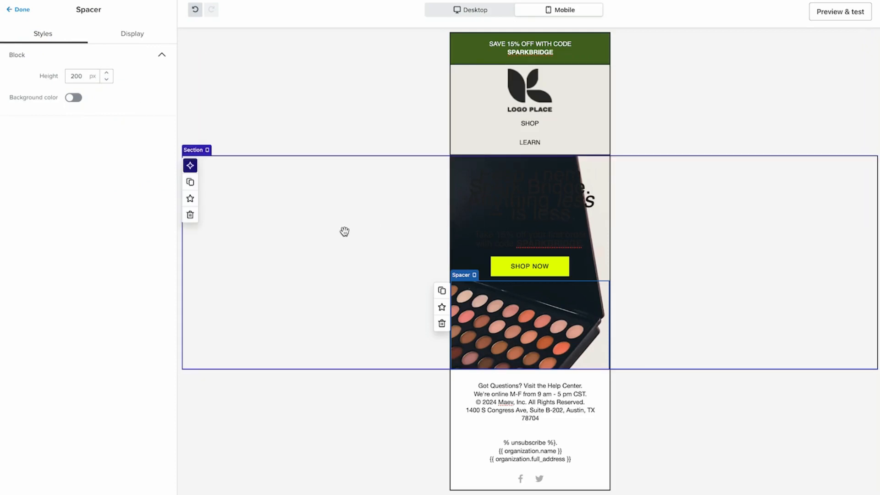
Set the mobile hero section's spacer height to 600 px
{"action": "left_click", "coordinate": [80, 76]}
{"action": "type", "text": "6"}
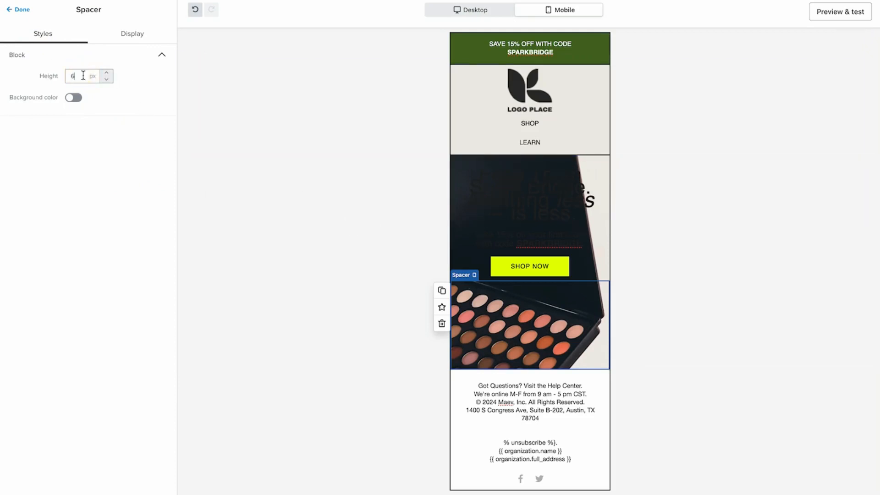
{"action": "type", "text": "00"}
{"action": "left_click", "coordinate": [94, 181]}
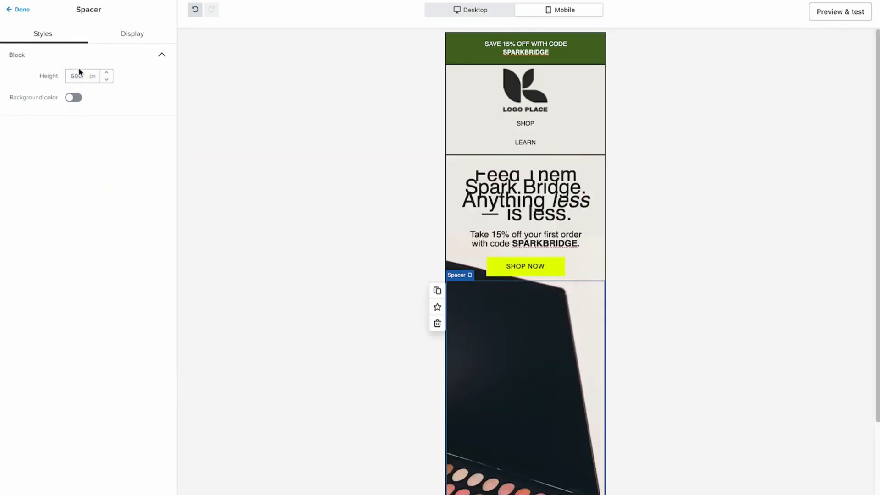
Position the mobile hero's background image at the bottom center and raise its spacer height to 633 px
{"action": "left_click", "coordinate": [335, 347]}
{"action": "left_click", "coordinate": [119, 205]}
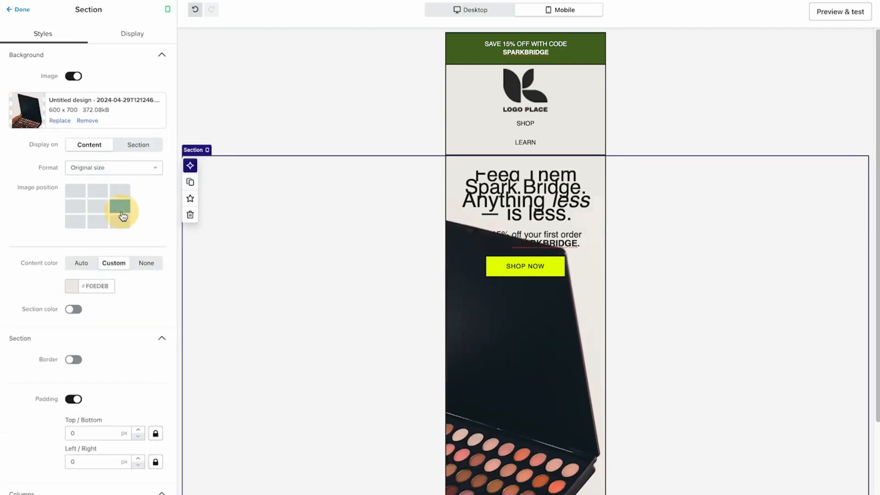
{"action": "left_click", "coordinate": [72, 210]}
{"action": "left_click", "coordinate": [75, 222]}
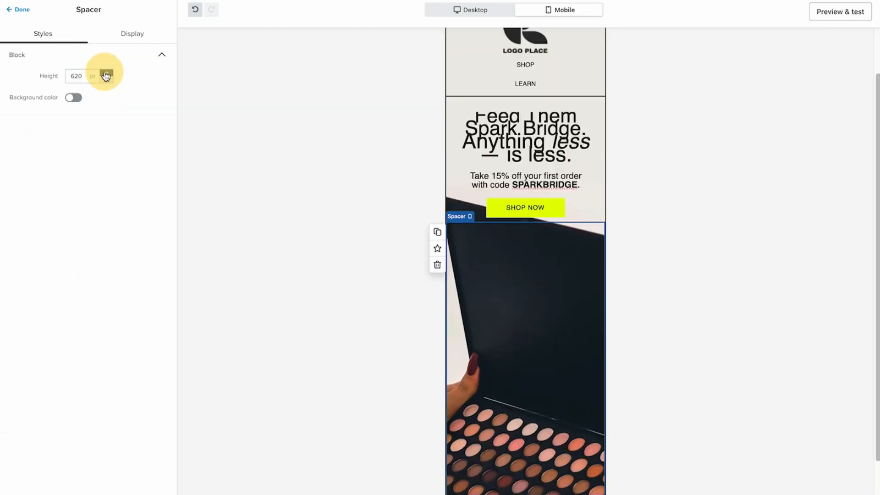
{"action": "left_click", "coordinate": [106, 72]}
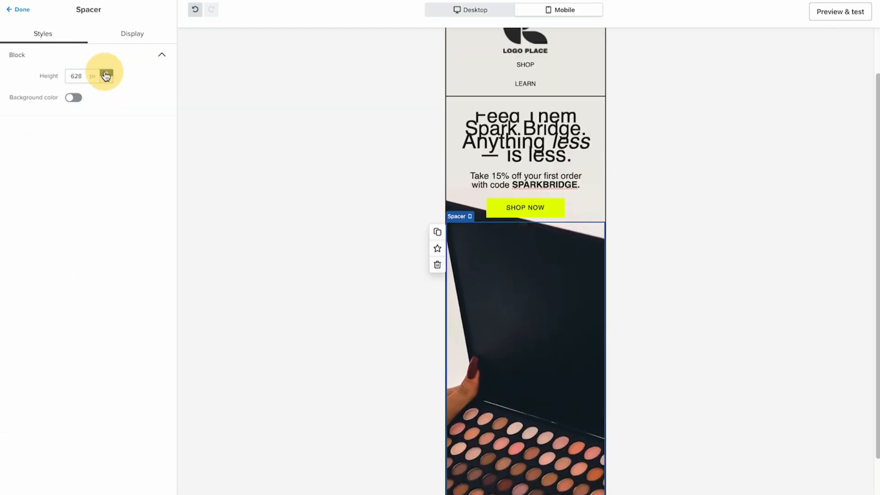
{"action": "left_click", "coordinate": [287, 270]}
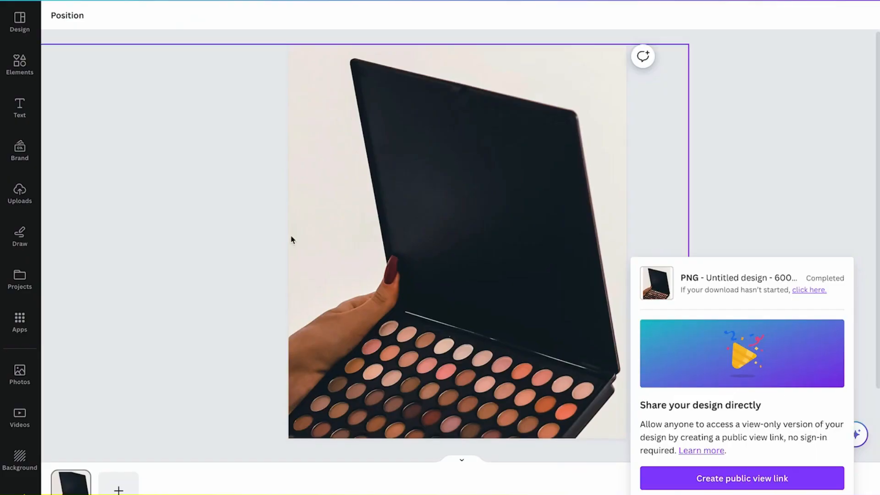
Switch to the Canva design of the palette image and duplicate its page
{"action": "left_click", "coordinate": [393, 215]}
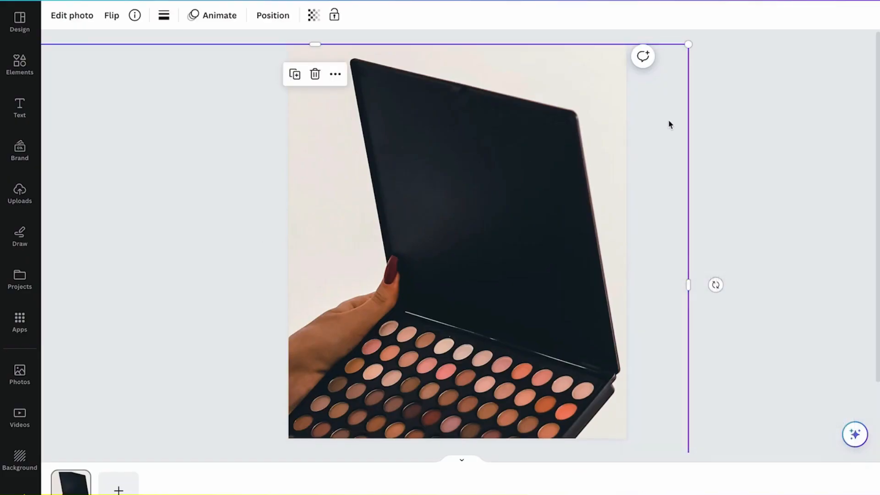
{"action": "left_click", "coordinate": [78, 479]}
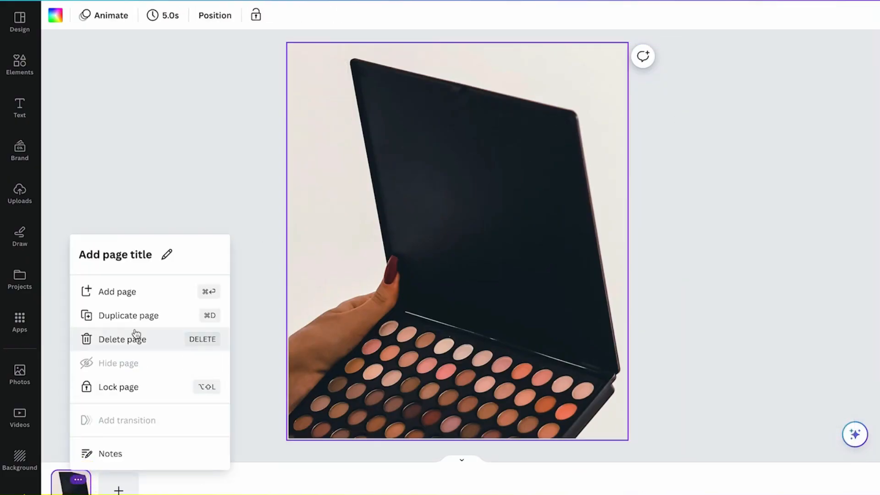
{"action": "left_click", "coordinate": [137, 315]}
Scale down the palette photo on the duplicated page so there is free space above it and beside it
{"action": "left_click", "coordinate": [534, 297]}
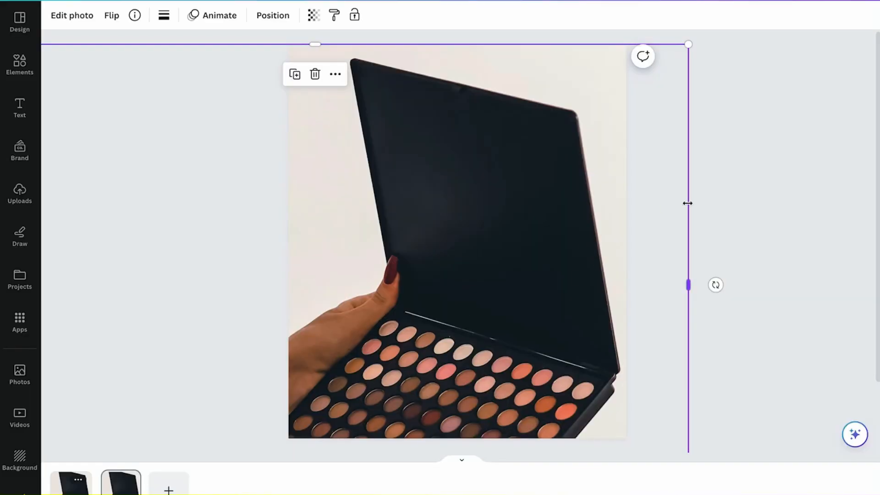
{"action": "left_click_drag", "start_coordinate": [687, 203], "coordinate": [666, 210]}
{"action": "left_click_drag", "start_coordinate": [671, 40], "coordinate": [553, 157]}
Set the duplicated page's background to a colour sampled from the photo's light backdrop with the colour picker
{"action": "left_click", "coordinate": [323, 69]}
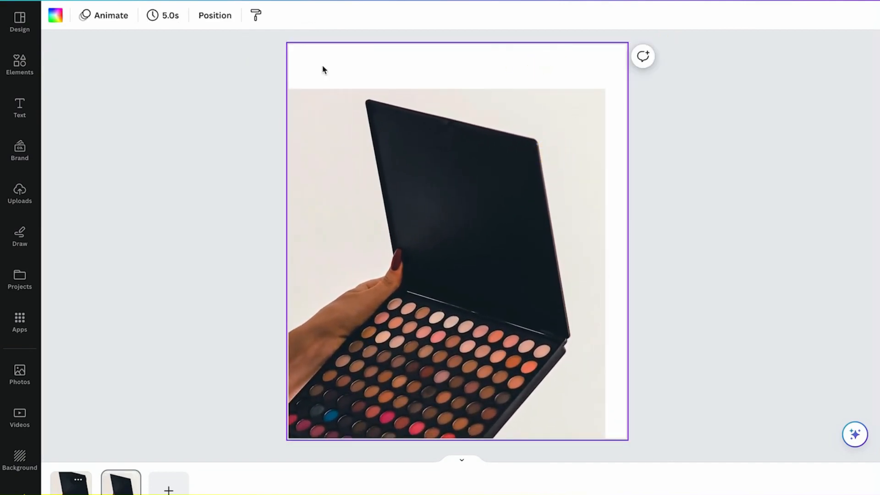
{"action": "left_click", "coordinate": [55, 17]}
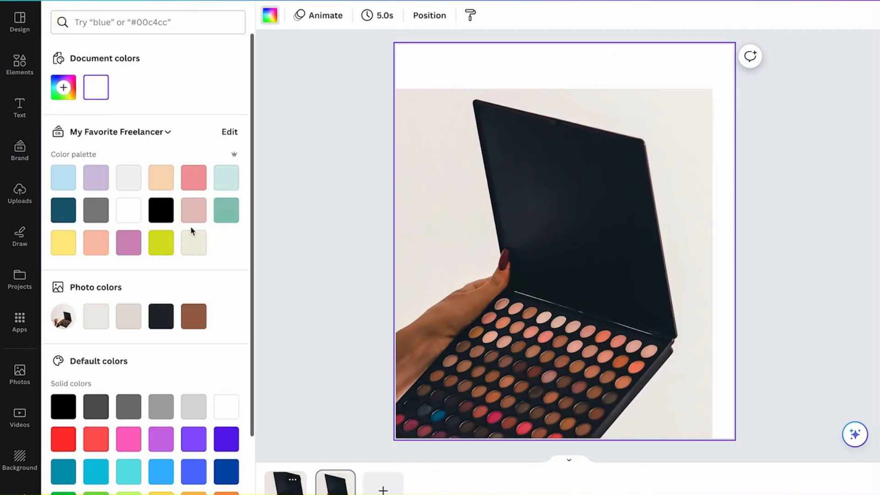
{"action": "left_click", "coordinate": [198, 241]}
{"action": "left_click", "coordinate": [64, 87]}
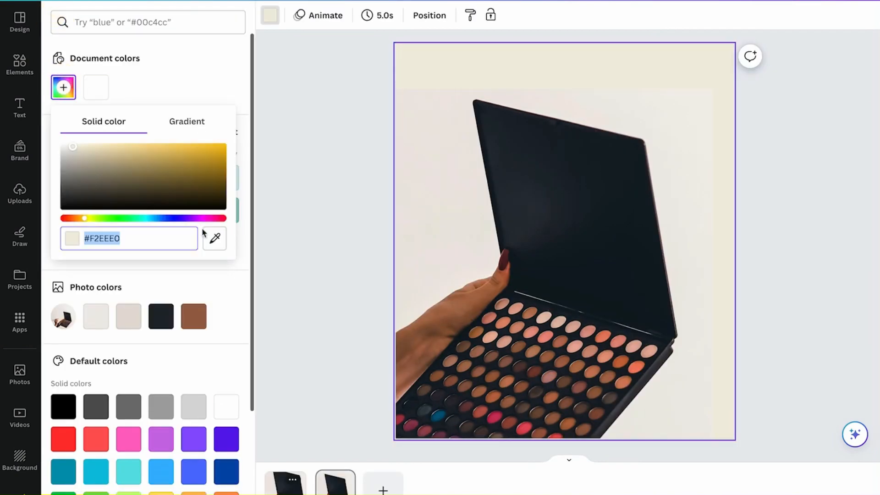
{"action": "left_click", "coordinate": [215, 237]}
{"action": "left_click", "coordinate": [448, 100]}
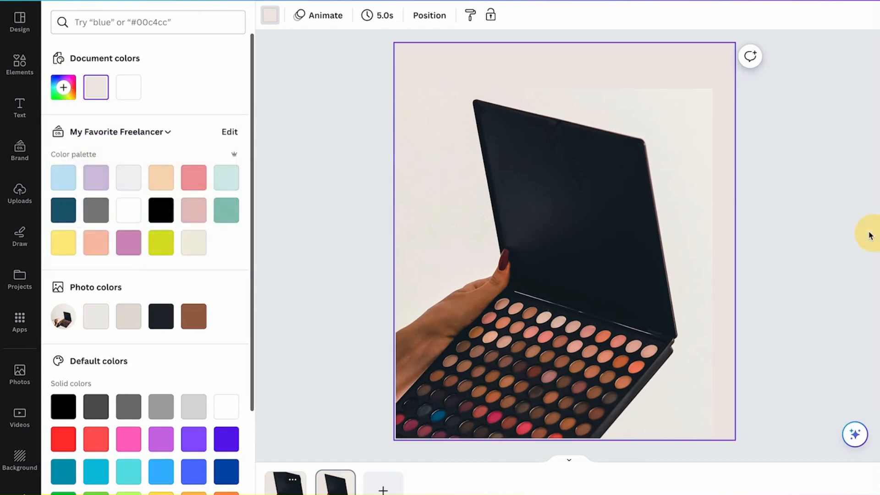
Back in Klaviyo, replace the mobile hero section's background with the new palette image, trying other bottom positions before settling on bottom center
{"action": "left_click", "coordinate": [526, 147]}
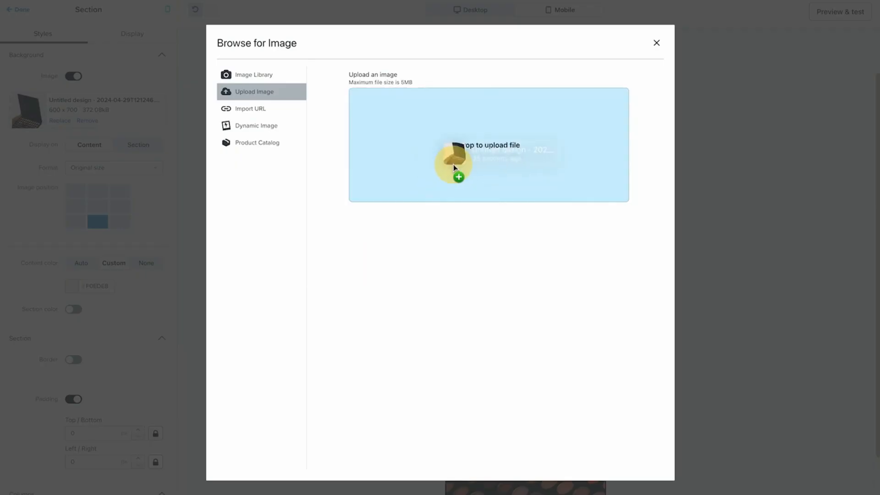
{"action": "left_click_drag", "start_coordinate": [456, 161], "coordinate": [454, 165]}
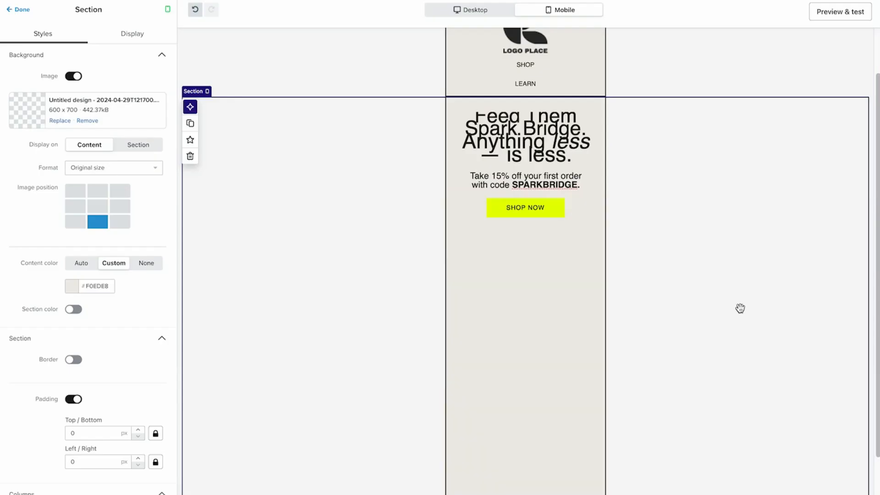
{"action": "left_click", "coordinate": [115, 222]}
{"action": "left_click", "coordinate": [78, 223]}
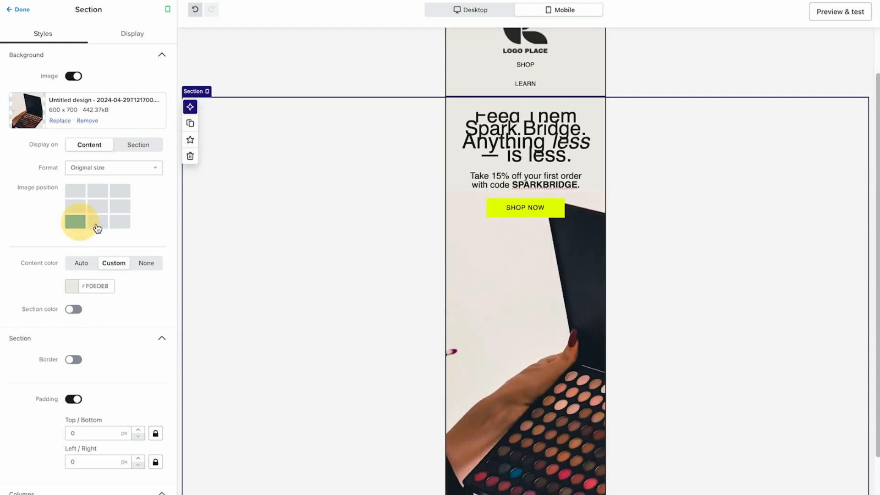
{"action": "left_click", "coordinate": [100, 227]}
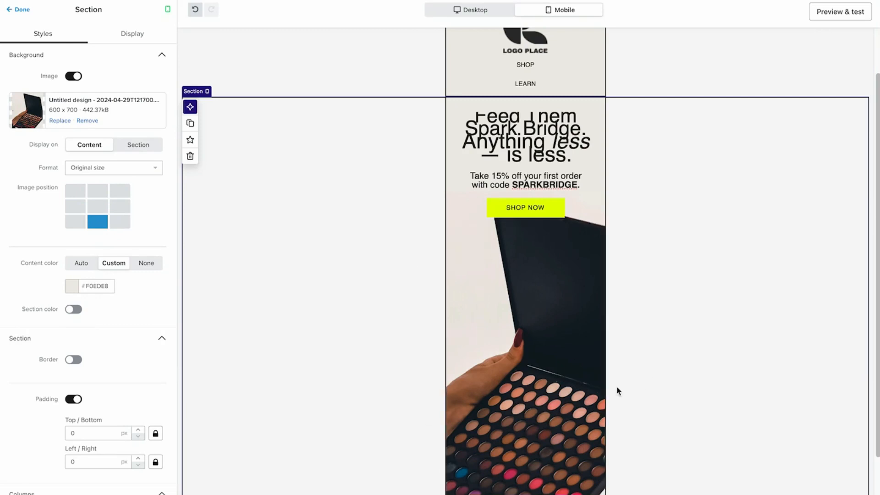
Compare the hero in desktop and mobile views, then preview the desktop email down to the footer
{"action": "left_click", "coordinate": [453, 9]}
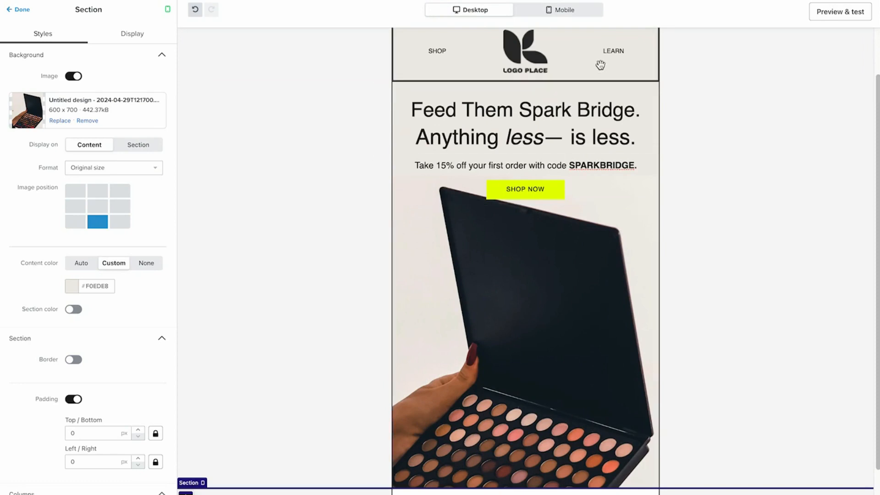
{"action": "left_click", "coordinate": [568, 10]}
{"action": "left_click", "coordinate": [504, 17]}
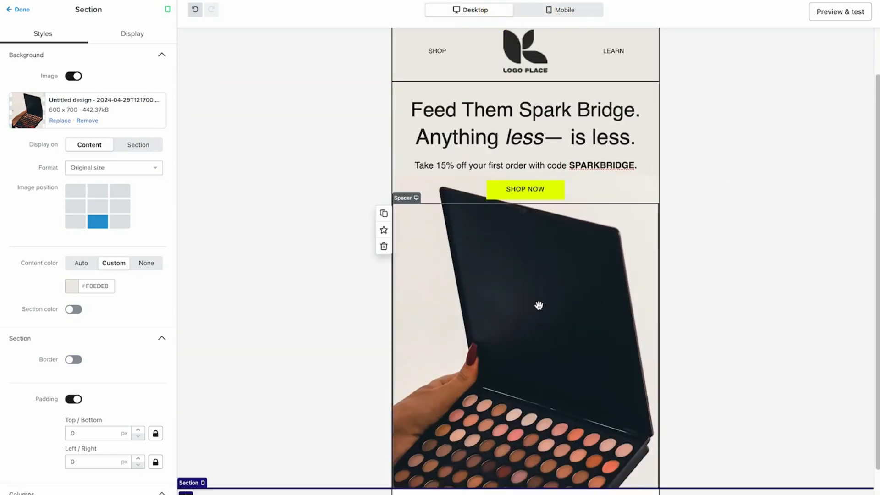
{"action": "left_click", "coordinate": [580, 10]}
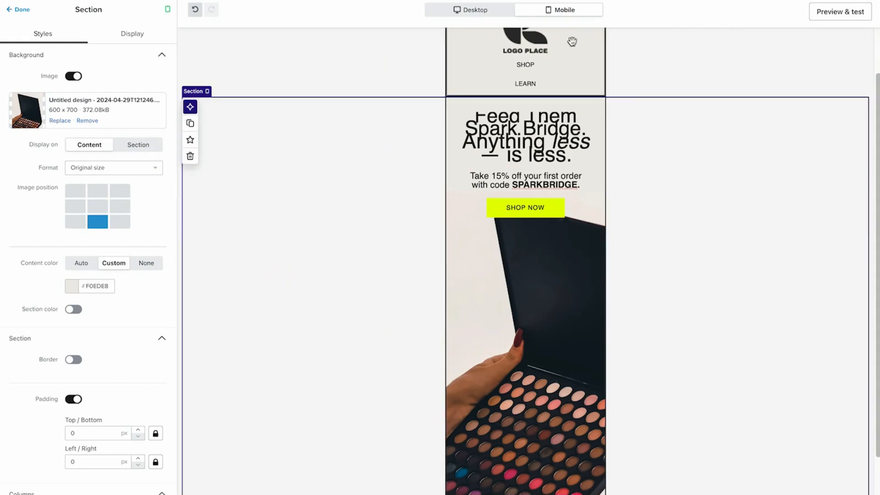
{"action": "left_click", "coordinate": [830, 12]}
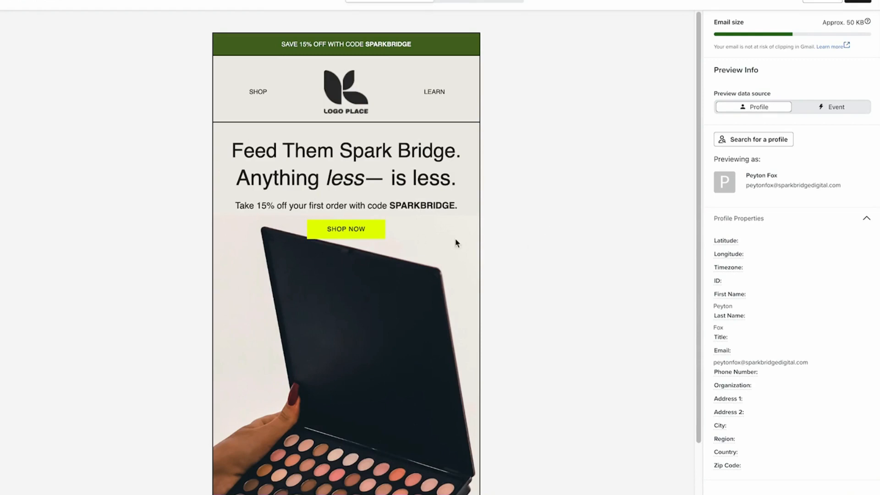
{"action": "scroll", "coordinate": [378, 225], "scroll_direction": "down", "scroll_amount": 3}
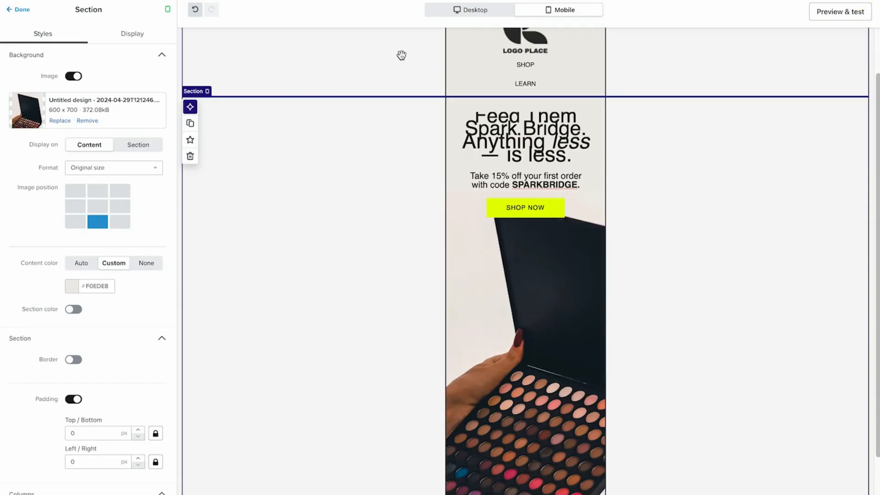
Set the desktop hero section's spacer height to 628 px
{"action": "left_click", "coordinate": [458, 9]}
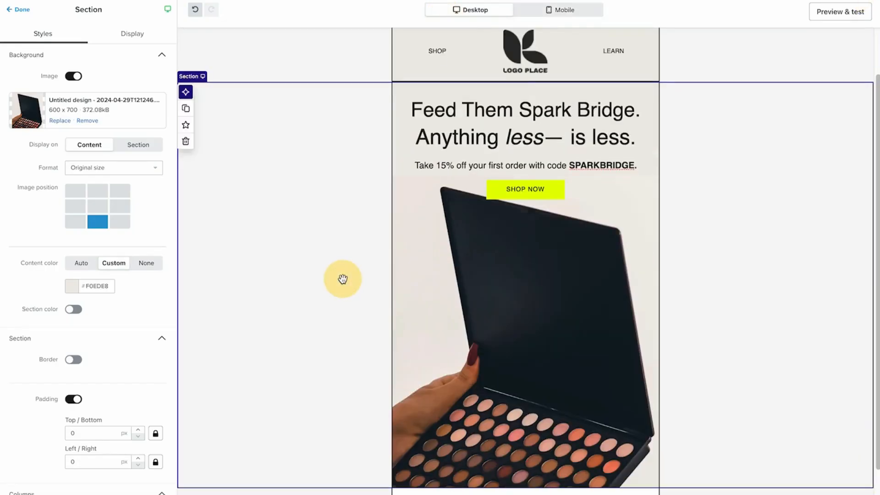
{"action": "left_click", "coordinate": [581, 301]}
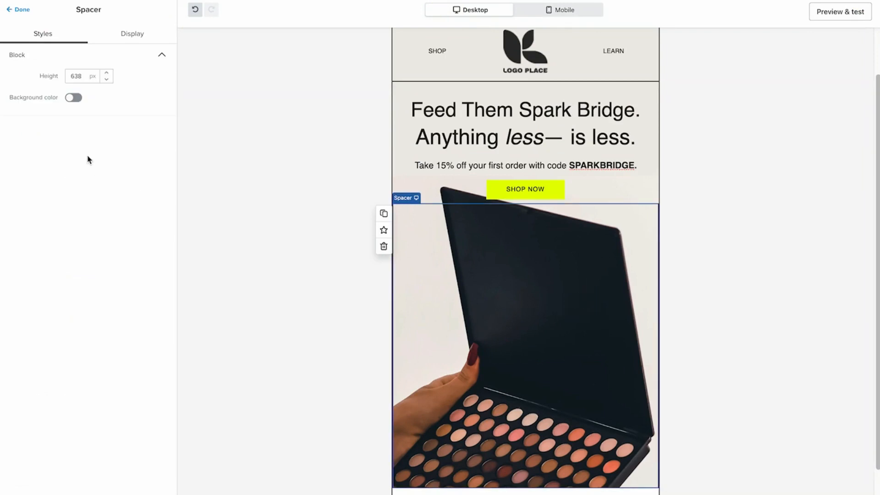
{"action": "left_click", "coordinate": [107, 81]}
{"action": "left_click_drag", "start_coordinate": [106, 81], "coordinate": [106, 72]}
Preview the email in its desktop and mobile versions, checking the mobile headline and hero image
{"action": "left_click", "coordinate": [840, 12]}
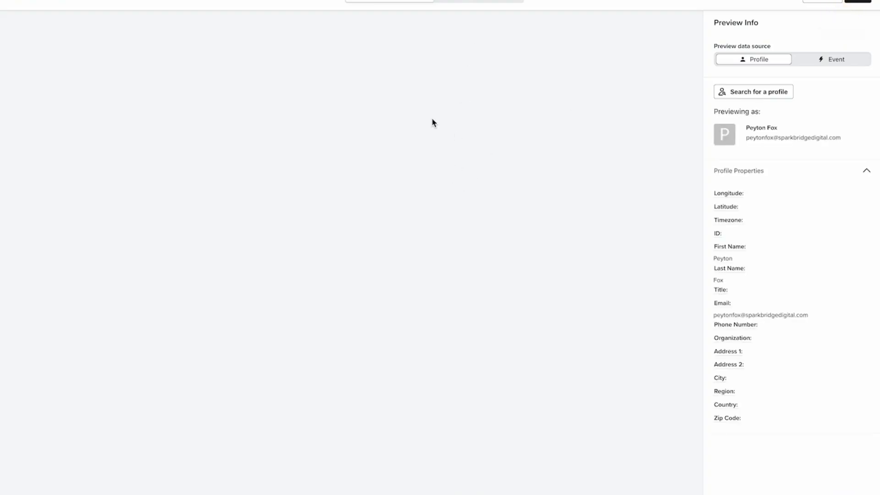
{"action": "left_click", "coordinate": [472, 2]}
{"action": "scroll", "coordinate": [393, 157], "scroll_direction": "down", "scroll_amount": 3}
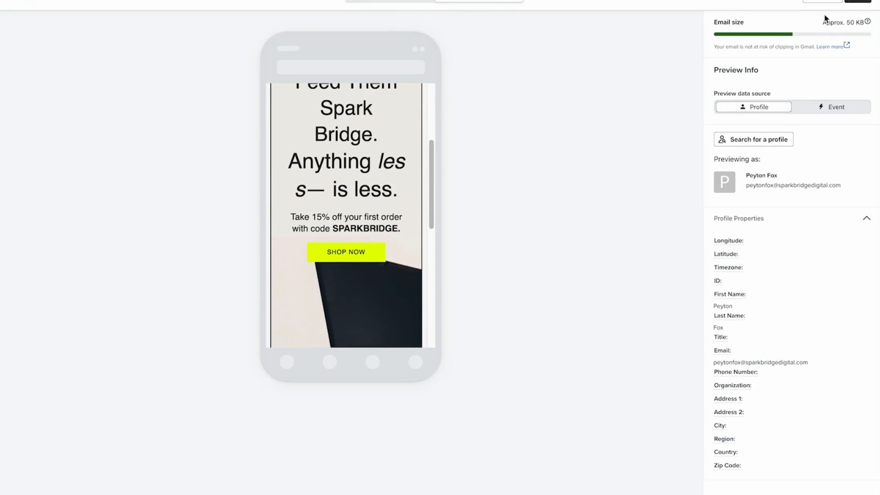
{"action": "scroll", "coordinate": [385, 218], "scroll_direction": "down", "scroll_amount": 5}
{"action": "scroll", "coordinate": [378, 198], "scroll_direction": "up", "scroll_amount": 6}
{"action": "left_click", "coordinate": [857, 4]}
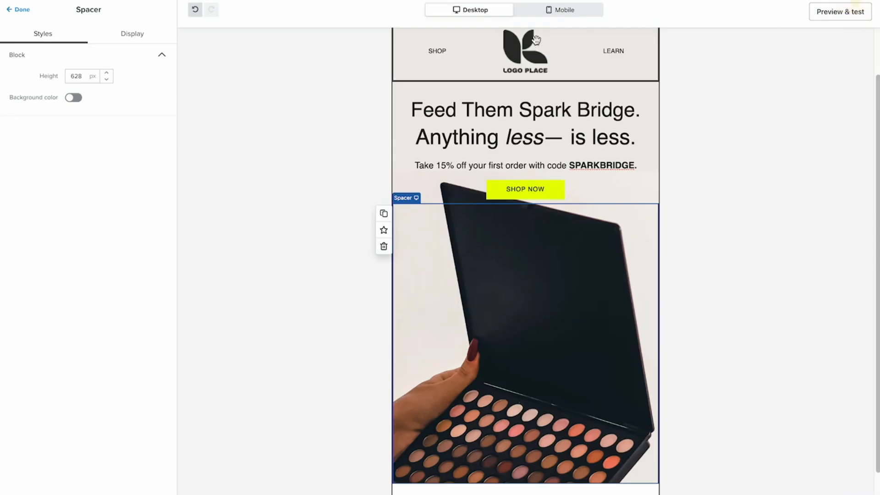
Set the mobile hero headline's font size to 25 px
{"action": "left_click", "coordinate": [536, 11]}
{"action": "left_click", "coordinate": [503, 135]}
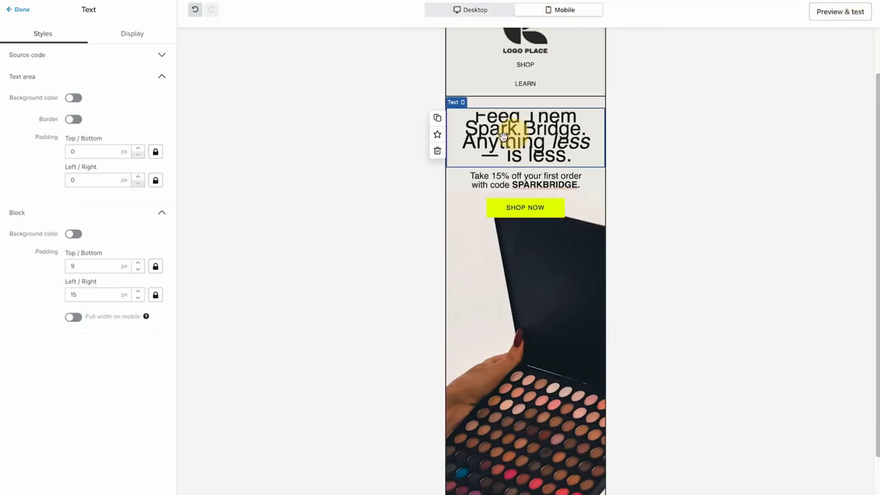
{"action": "triple_click", "coordinate": [521, 133]}
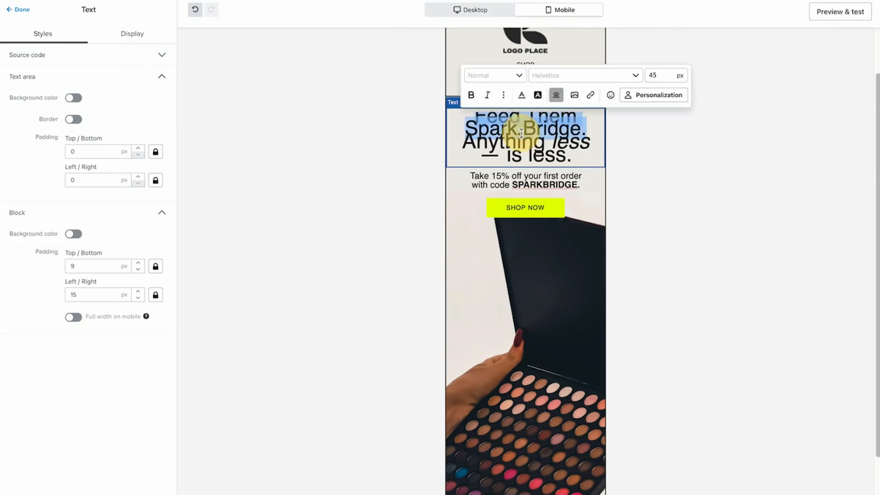
{"action": "left_click_drag", "start_coordinate": [521, 133], "coordinate": [440, 122]}
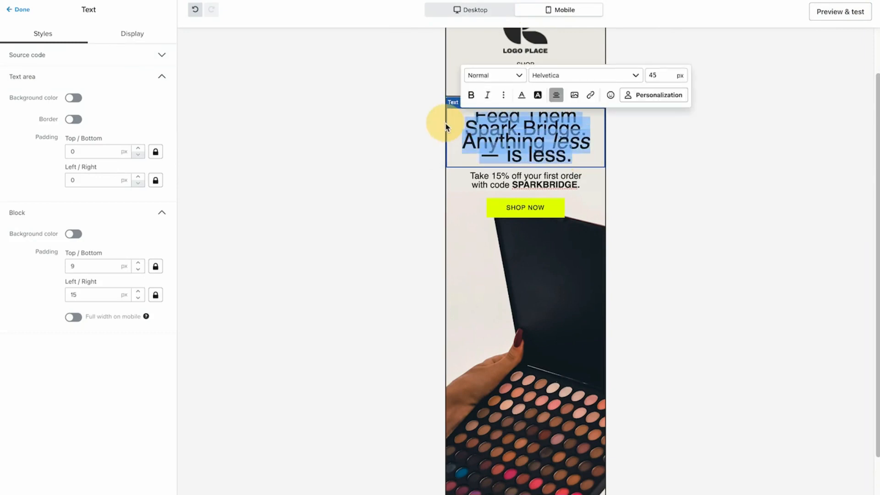
{"action": "double_click", "coordinate": [652, 77]}
{"action": "type", "text": "35"}
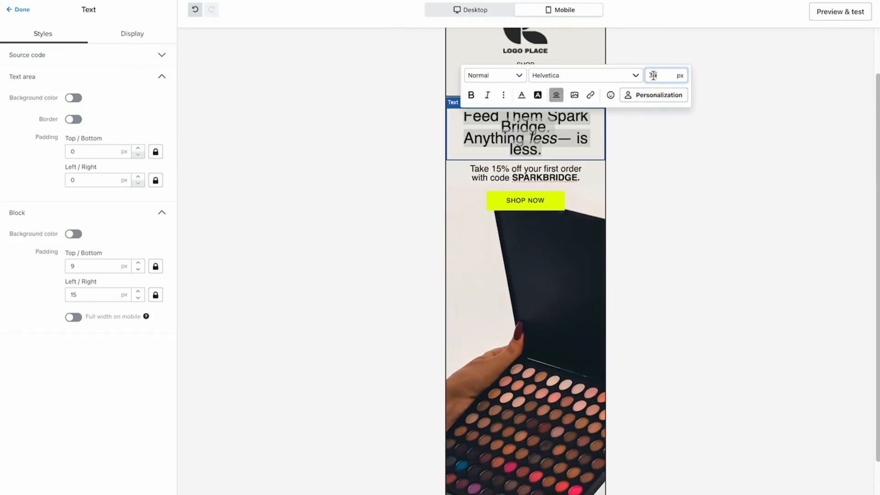
{"action": "double_click", "coordinate": [653, 76]}
{"action": "type", "text": "25"}
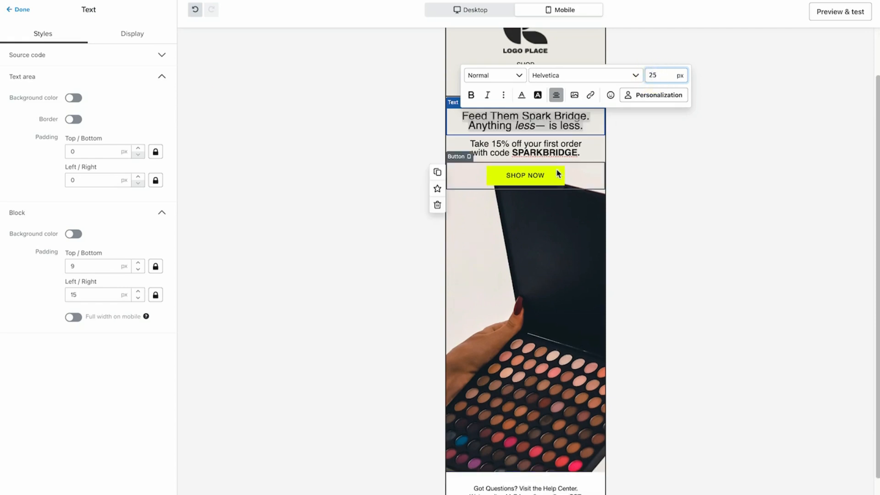
Set the font size of the mobile hero's 15% discount text to 15 px
{"action": "triple_click", "coordinate": [569, 143]}
{"action": "double_click", "coordinate": [653, 103]}
{"action": "type", "text": "1"}
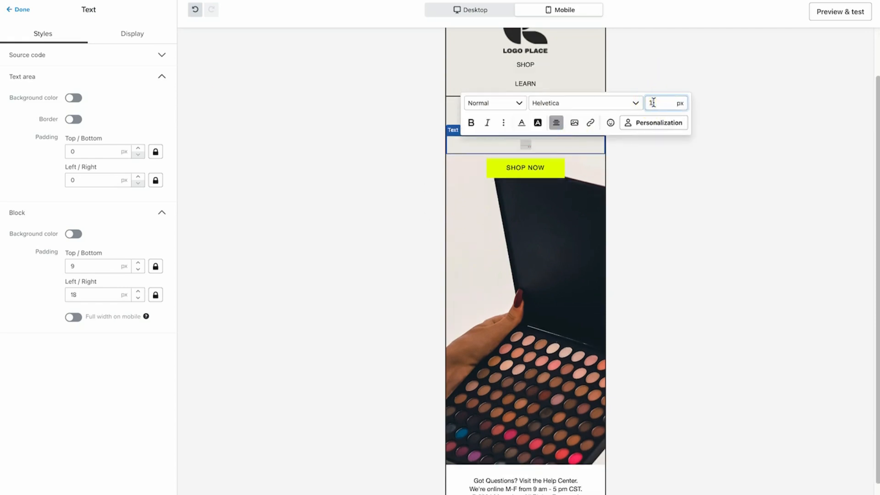
{"action": "type", "text": "5"}
{"action": "left_click", "coordinate": [691, 206]}
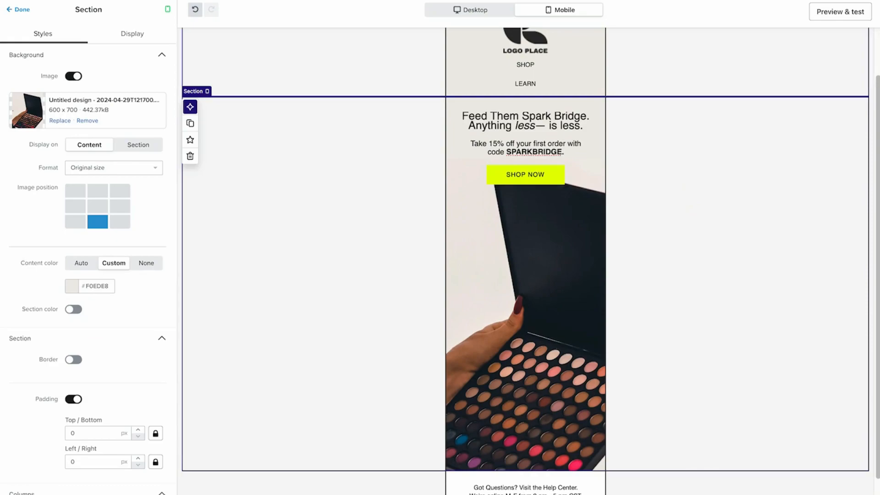
Preview the mobile email from the header to the footer, and check the desktop version as well
{"action": "left_click", "coordinate": [818, 12]}
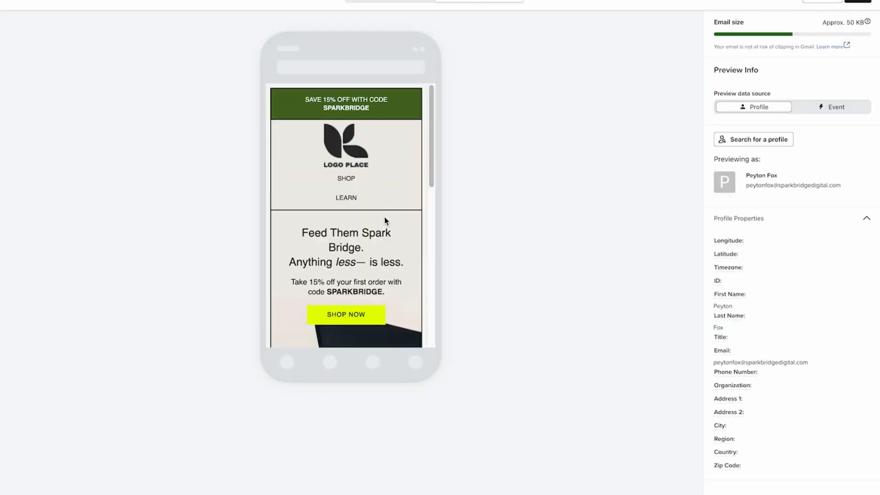
{"action": "left_click_drag", "start_coordinate": [367, 250], "coordinate": [327, 233]}
{"action": "scroll", "coordinate": [341, 244], "scroll_direction": "down", "scroll_amount": 1}
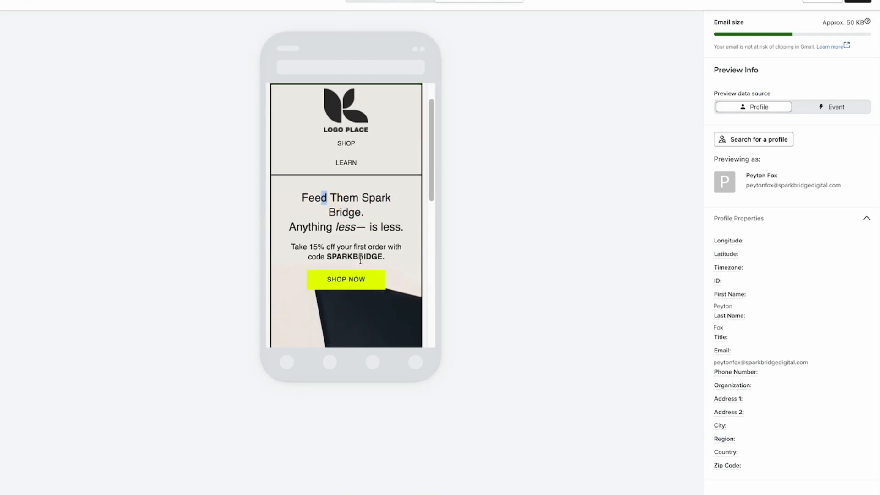
{"action": "scroll", "coordinate": [339, 243], "scroll_direction": "down", "scroll_amount": 3}
{"action": "scroll", "coordinate": [336, 238], "scroll_direction": "down", "scroll_amount": 5}
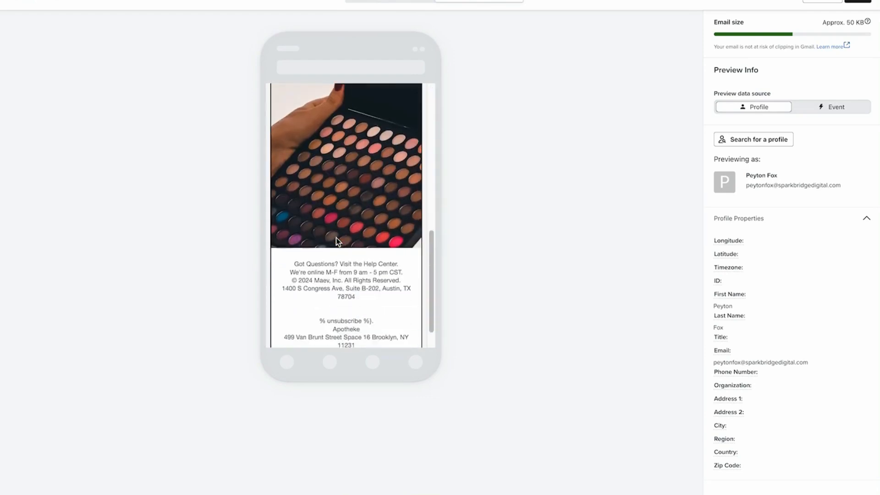
{"action": "left_click", "coordinate": [392, 4]}
{"action": "scroll", "coordinate": [476, 187], "scroll_direction": "up", "scroll_amount": 3}
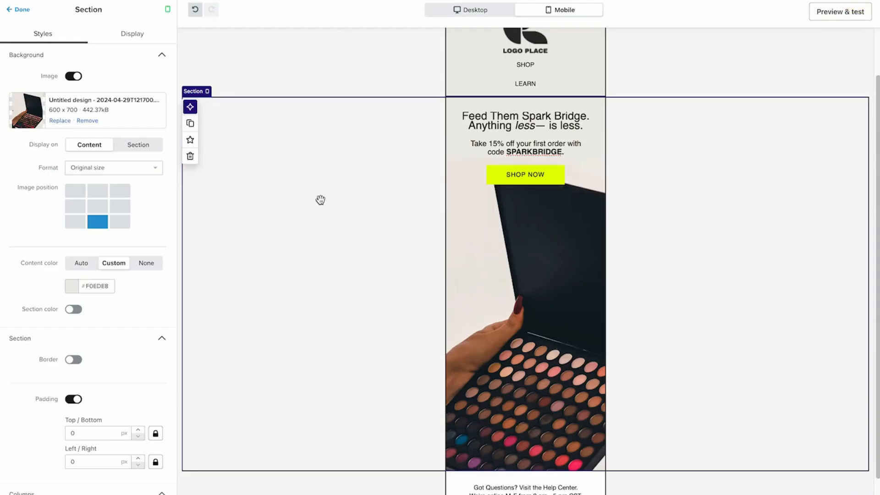
Compare the desktop hero section with the Maev reference email, then review the Klaviyo design from its top banner
{"action": "left_click", "coordinate": [456, 10]}
{"action": "left_click", "coordinate": [287, 241]}
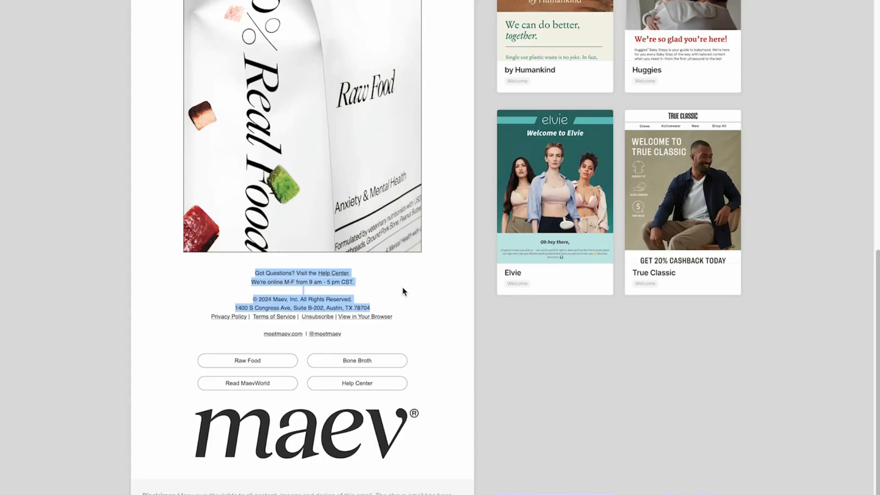
{"action": "scroll", "coordinate": [122, 298], "scroll_direction": "up", "scroll_amount": 5}
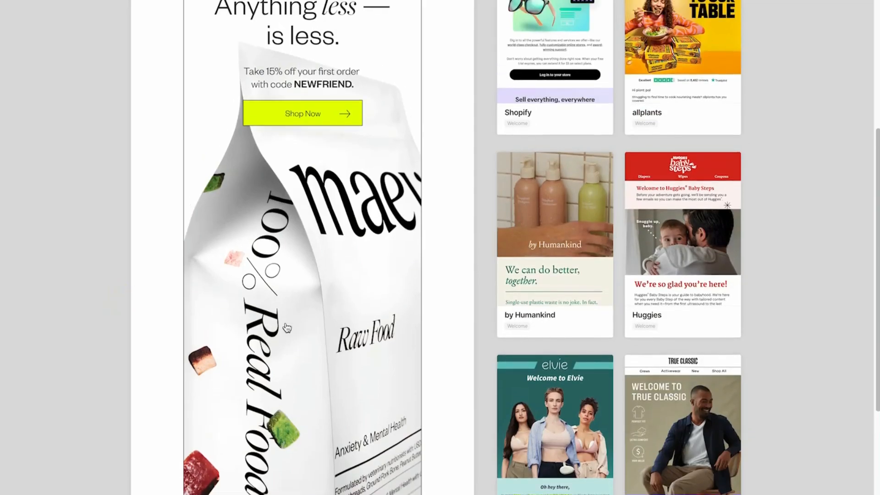
{"action": "left_click", "coordinate": [173, 290]}
{"action": "scroll", "coordinate": [139, 272], "scroll_direction": "up", "scroll_amount": 3}
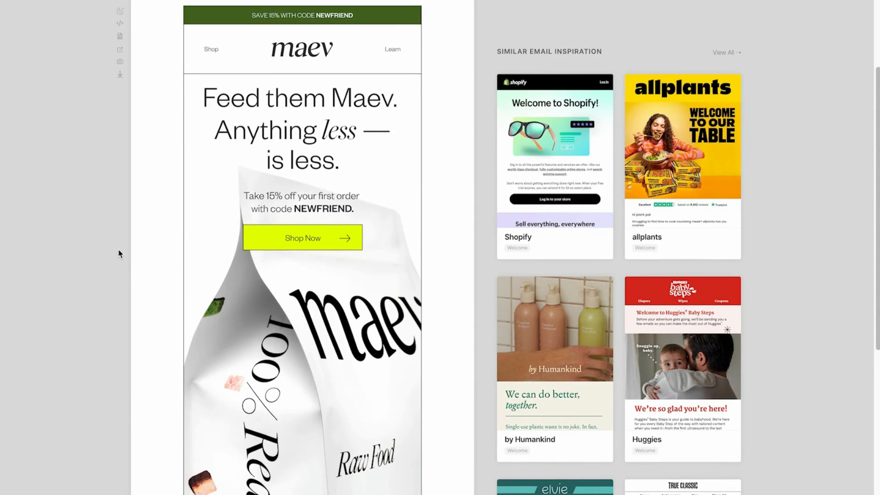
{"action": "scroll", "coordinate": [119, 255], "scroll_direction": "up", "scroll_amount": 3}
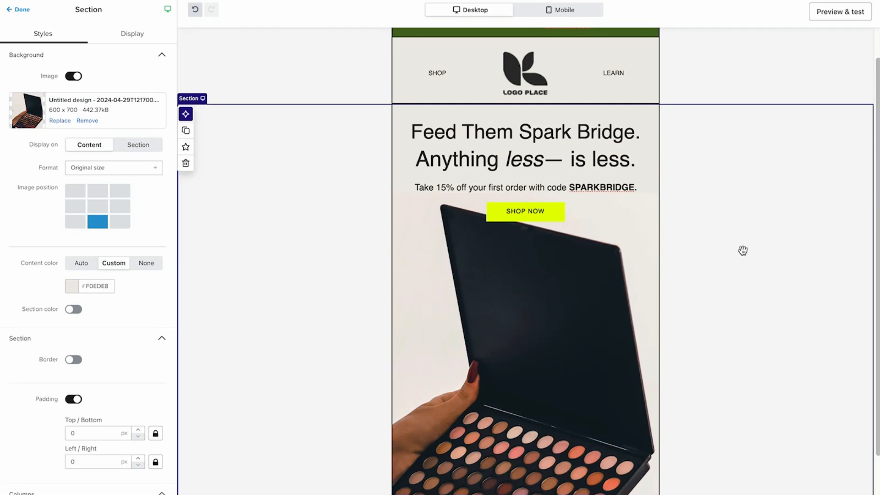
{"action": "scroll", "coordinate": [742, 249], "scroll_direction": "up", "scroll_amount": 1}
{"action": "scroll", "coordinate": [735, 249], "scroll_direction": "up", "scroll_amount": 1}
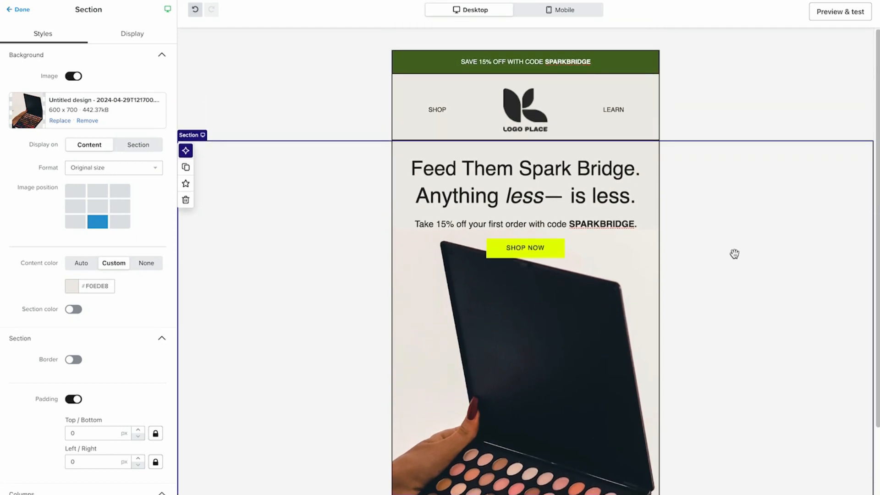